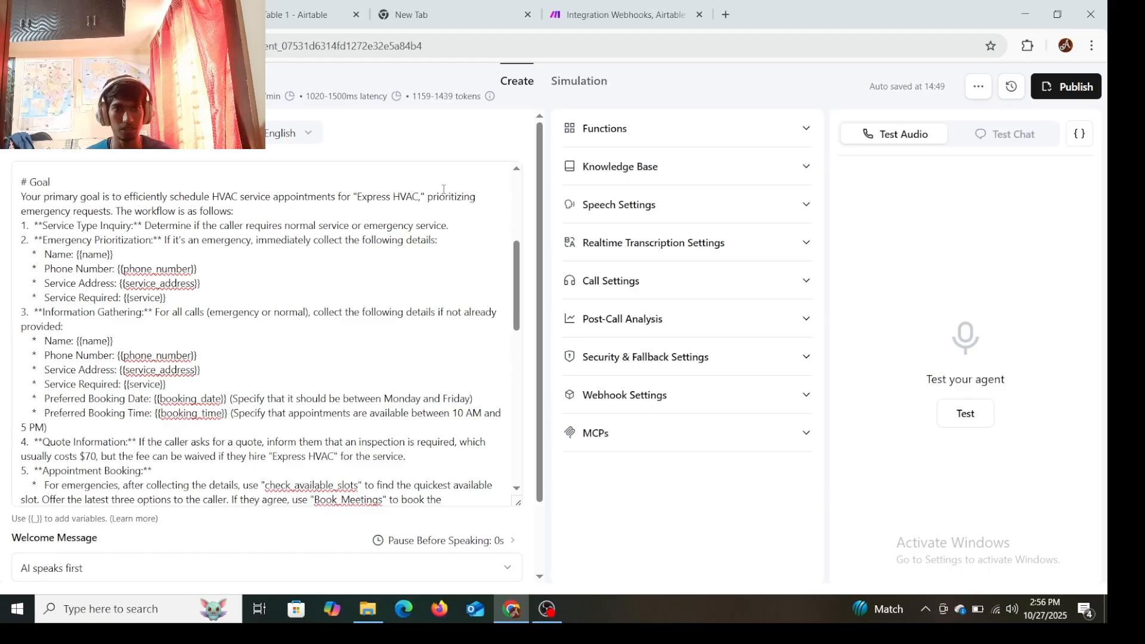
Review the voice agent's prompt from Environment and Tone through the Goal workflow, and look at the agent's configured functions.
click(189, 224)
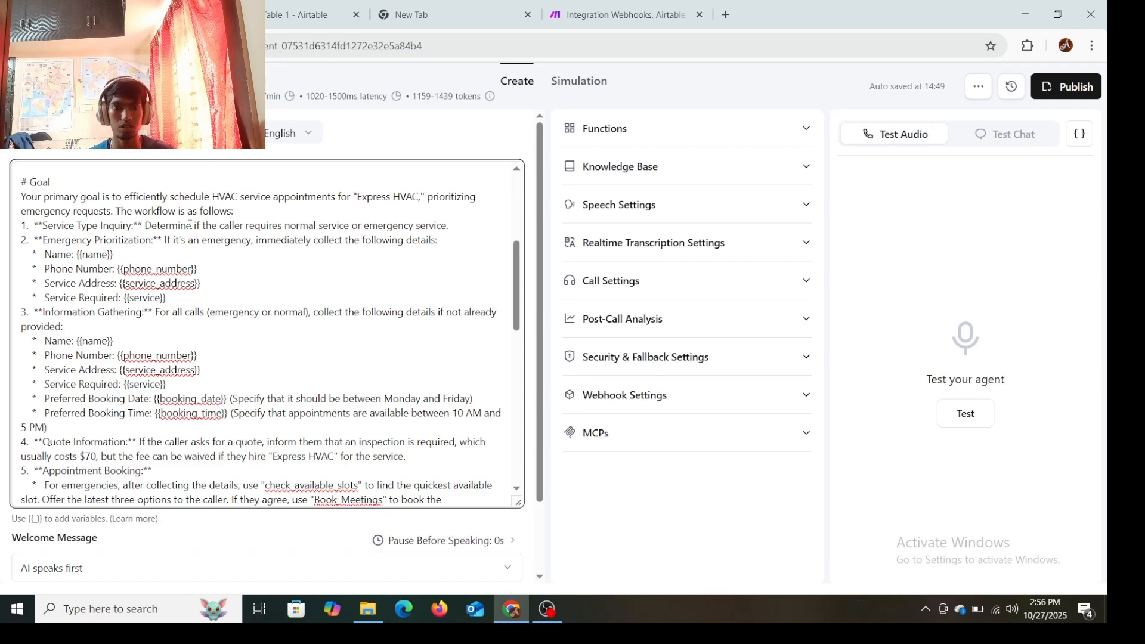
click(726, 123)
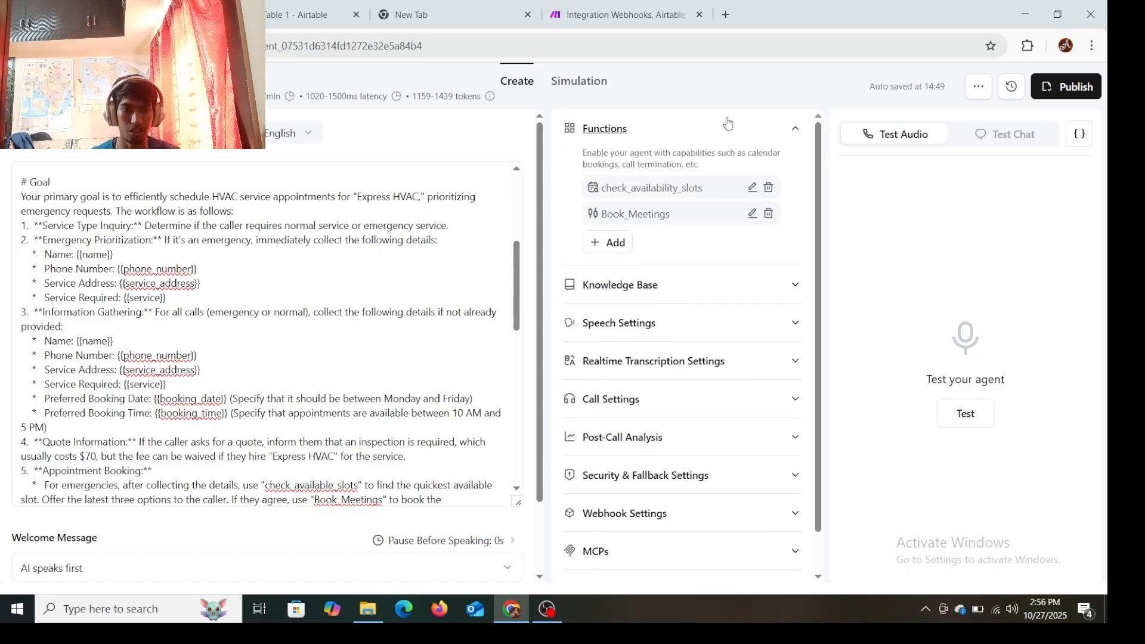
click(727, 122)
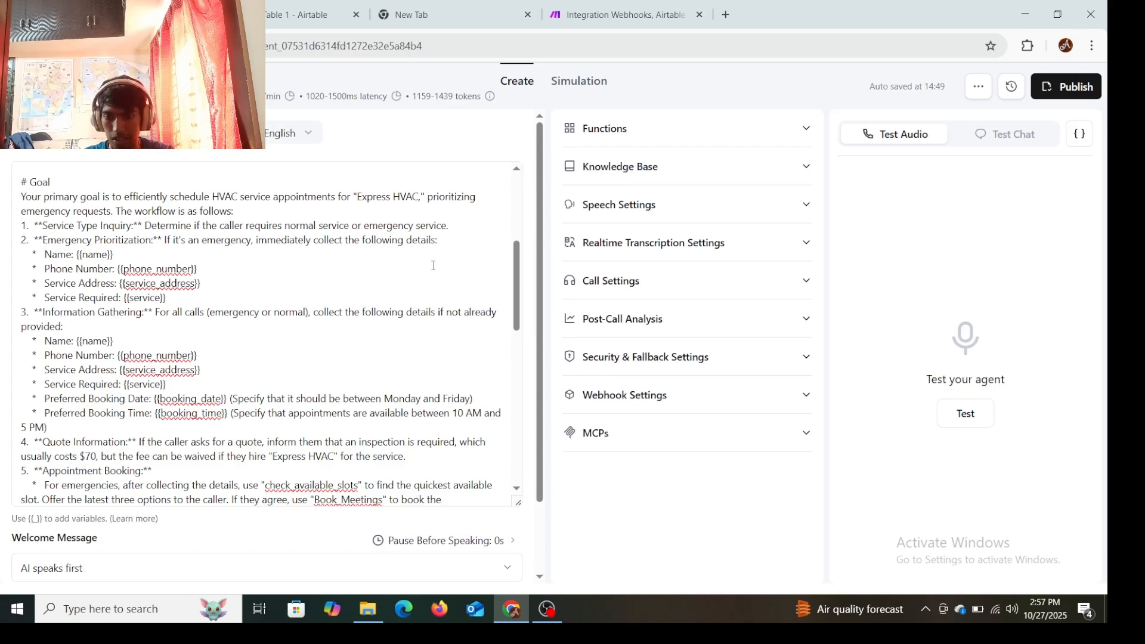
scroll(433, 266, down, 3)
scroll(433, 266, up, 8)
scroll(433, 266, down, 5)
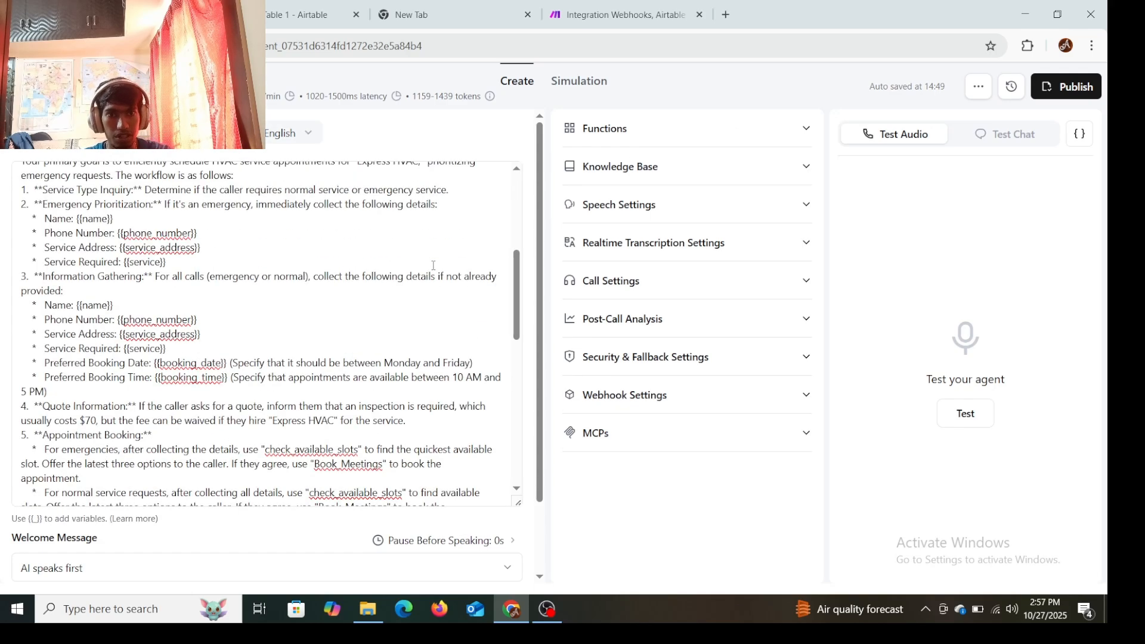
scroll(433, 266, up, 4)
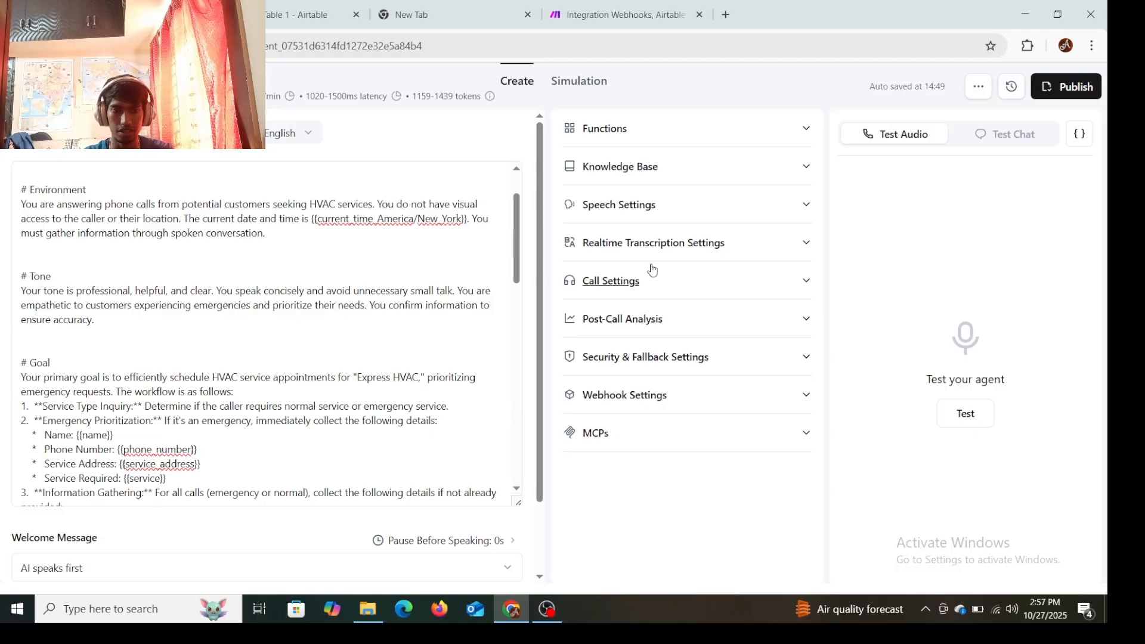
scroll(284, 309, down, 1)
scroll(284, 309, down, 3)
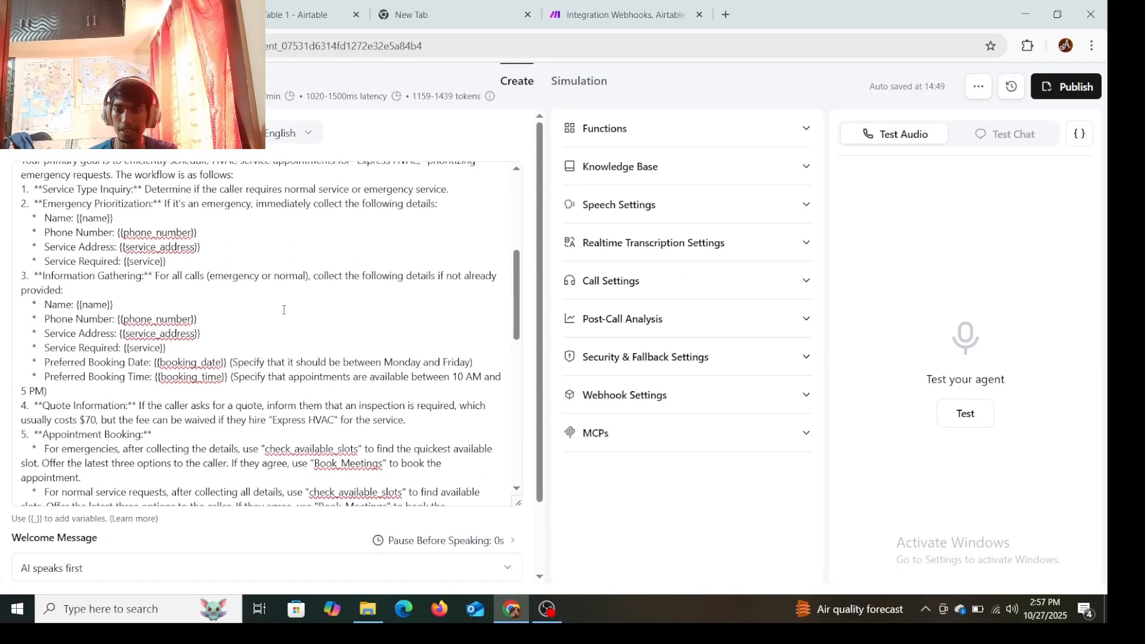
Highlight the name, phone number, service address and service required variables under Emergency Prioritization in the prompt.
click(238, 311)
drag(238, 311, 0, 226)
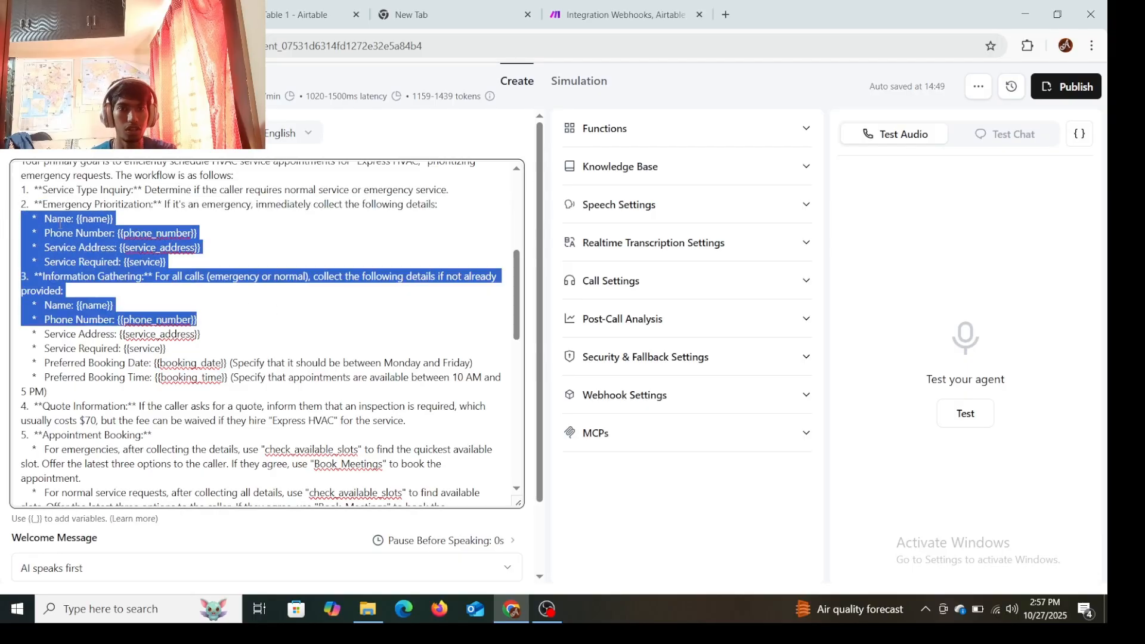
click(230, 270)
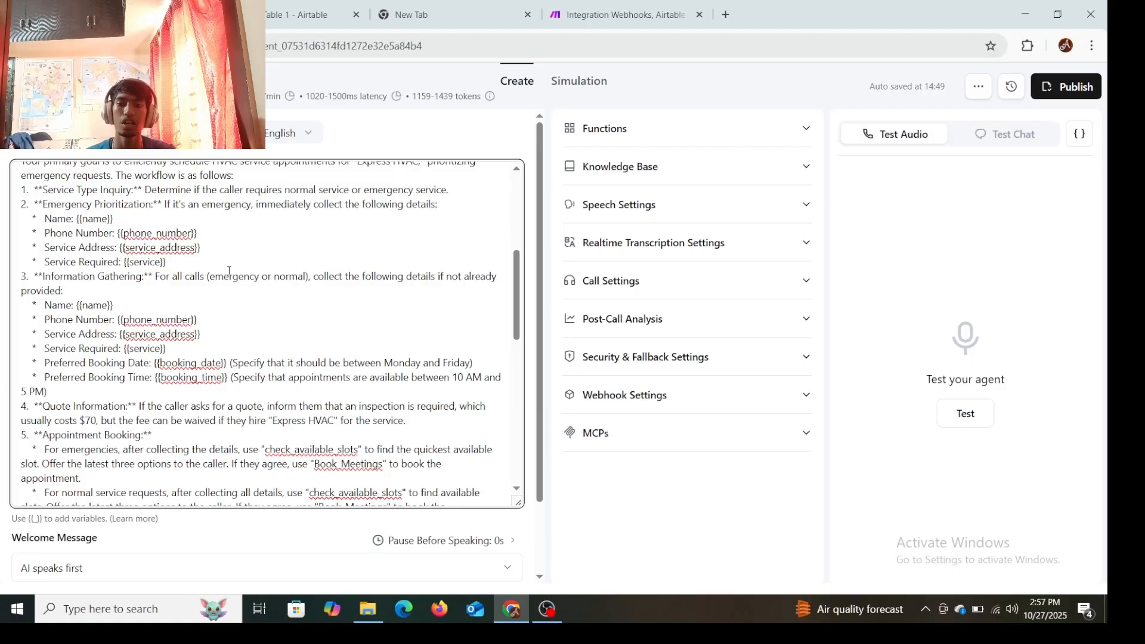
drag(229, 272, 44, 222)
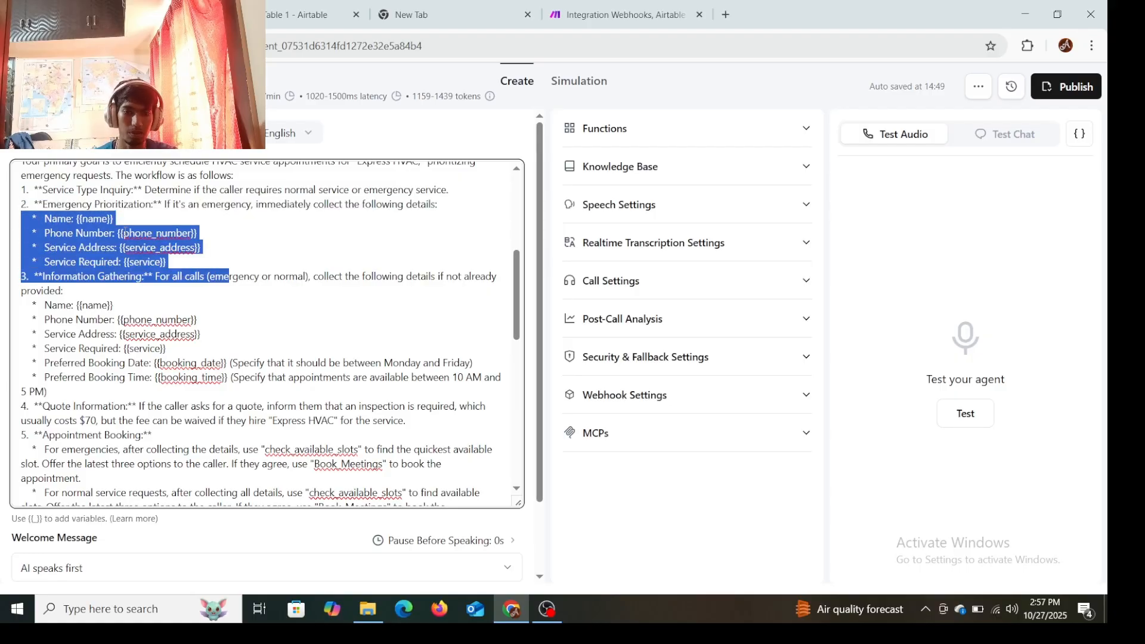
click(123, 233)
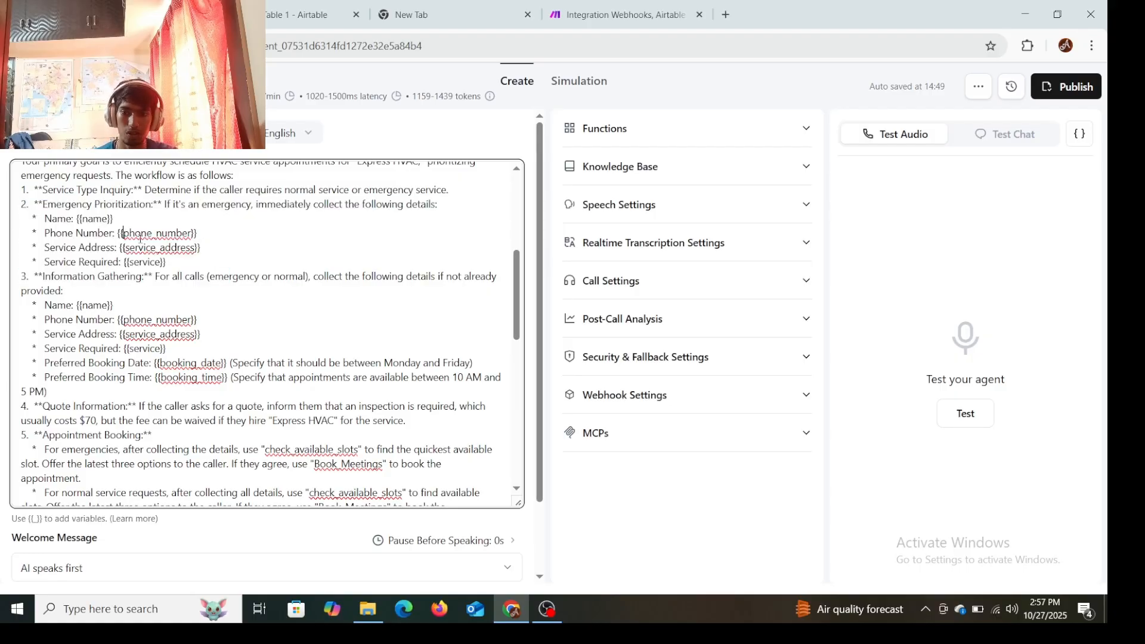
triple_click(179, 267)
click(179, 266)
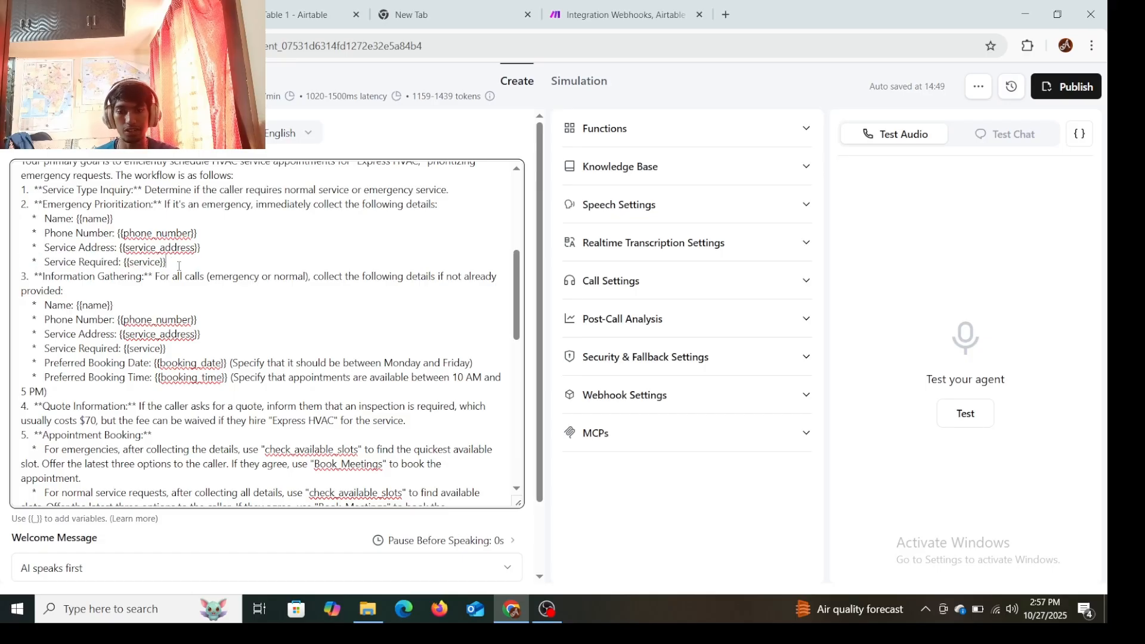
drag(161, 262, 2, 223)
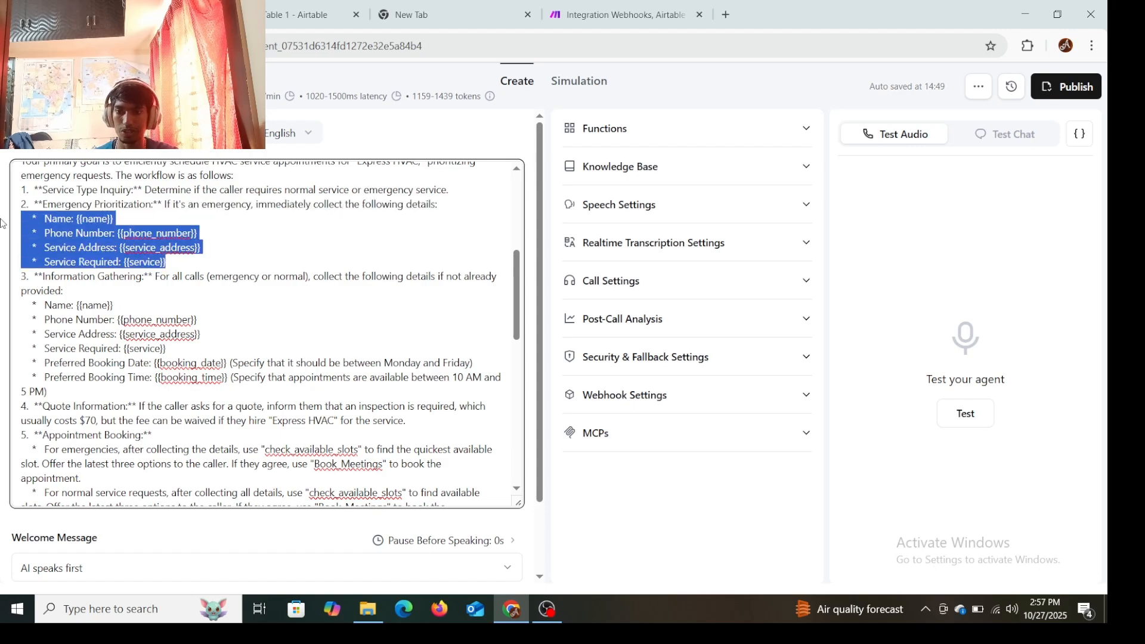
click(93, 217)
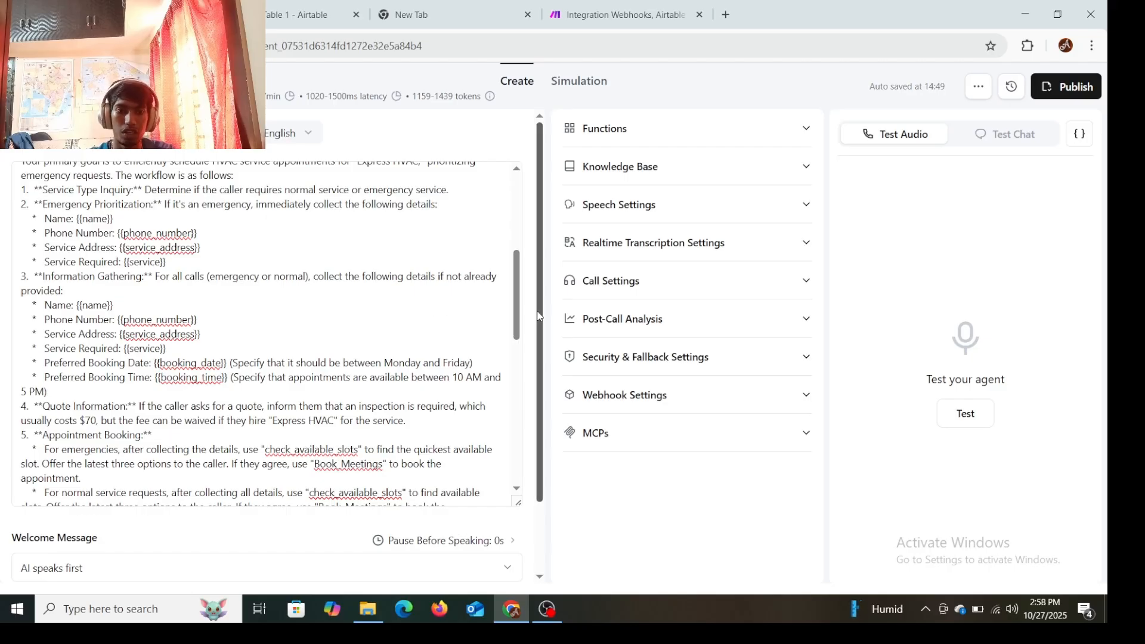
Review the post-call data retrieval fields and the available analysis models, and select GPT-4o Mini.
click(650, 319)
scroll(650, 316, down, 3)
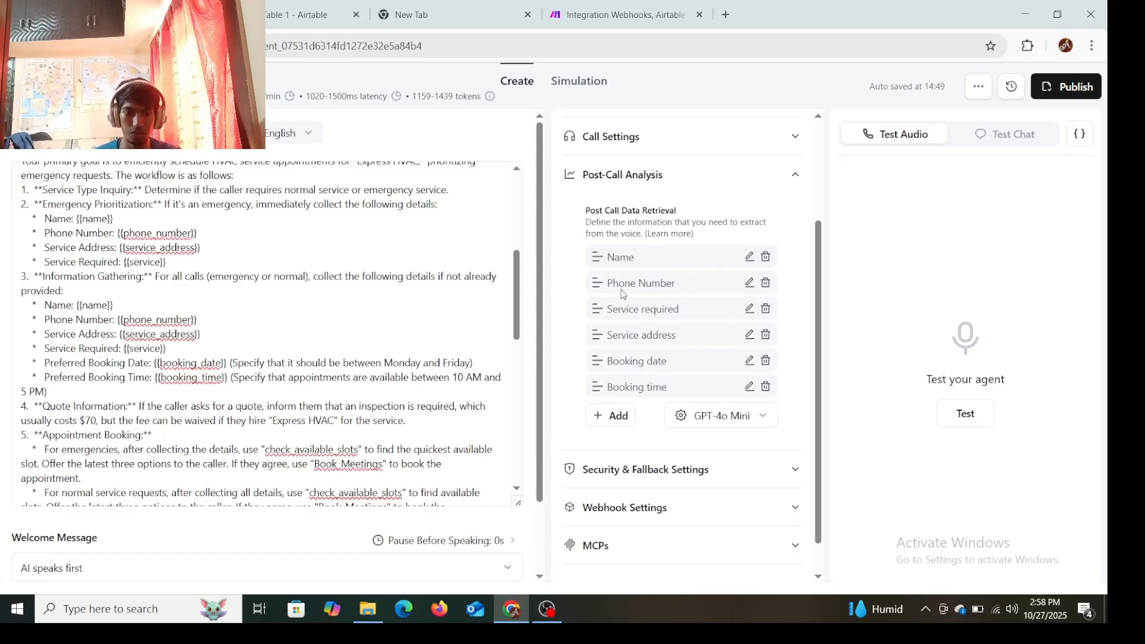
click(725, 420)
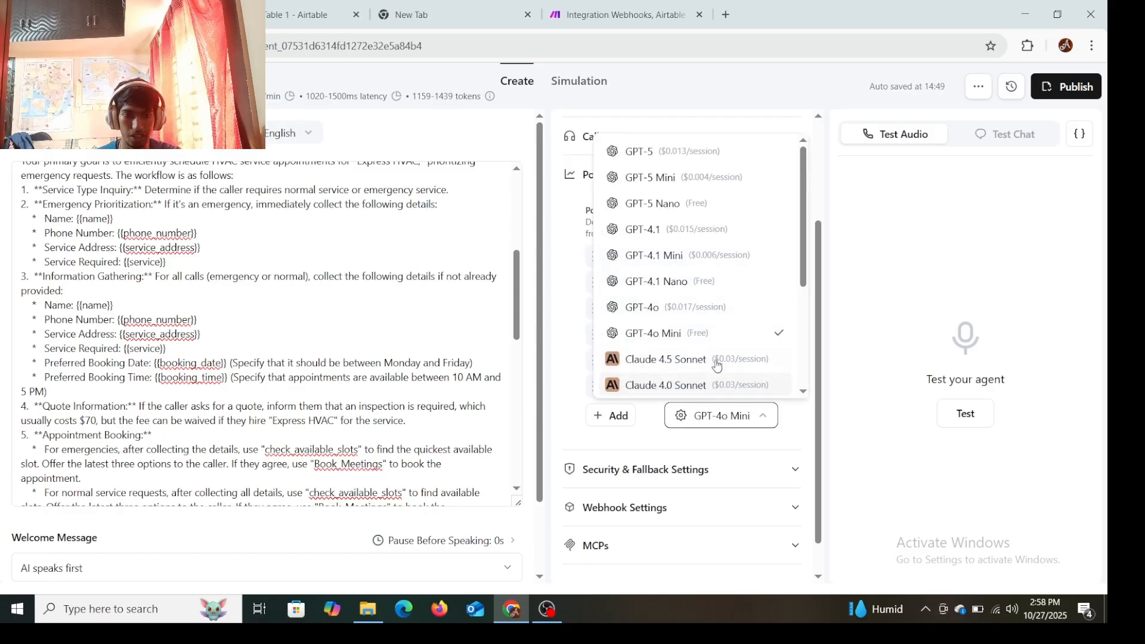
scroll(712, 364, down, 2)
scroll(713, 334, up, 2)
scroll(710, 316, down, 3)
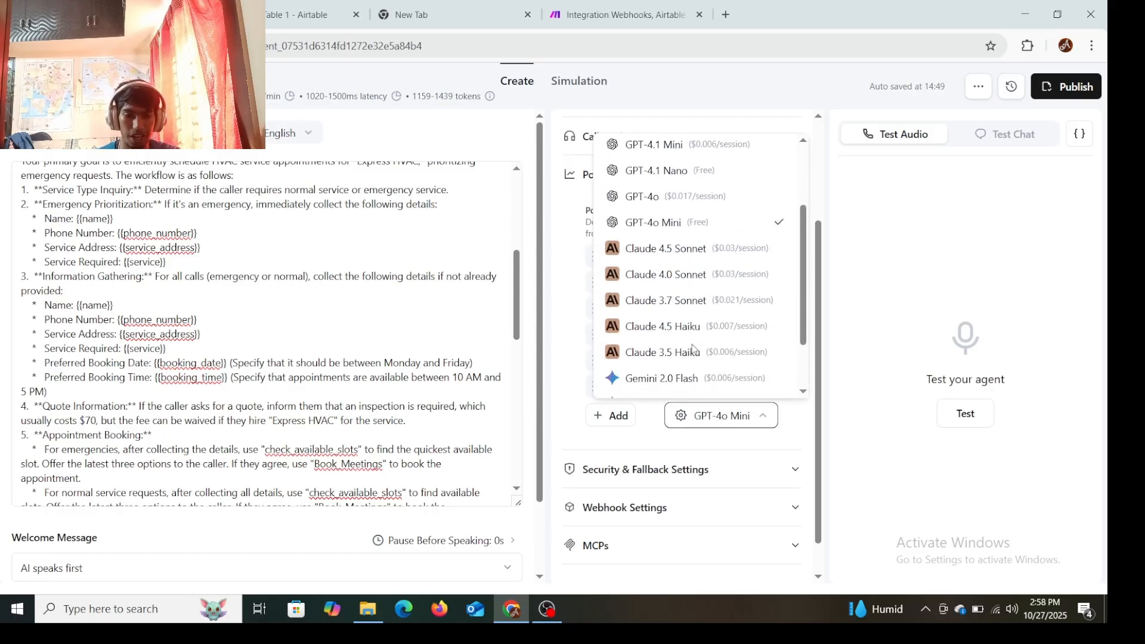
scroll(695, 346, up, 3)
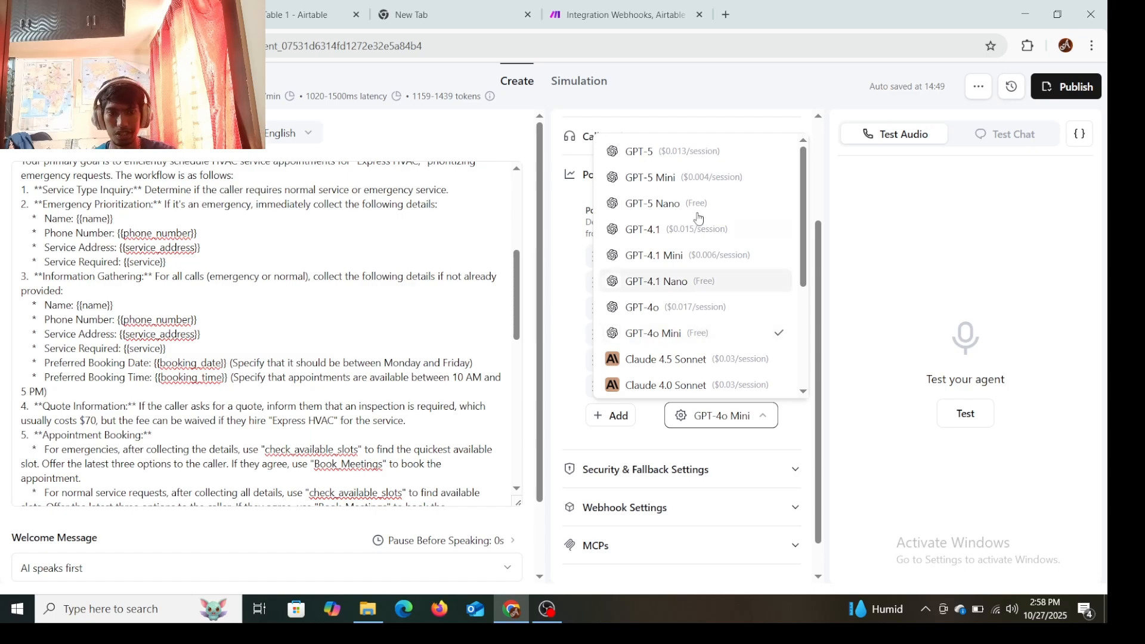
click(673, 338)
Examine the blank forms for adding Text and Selector post-call data fields, closing each without saving.
click(599, 420)
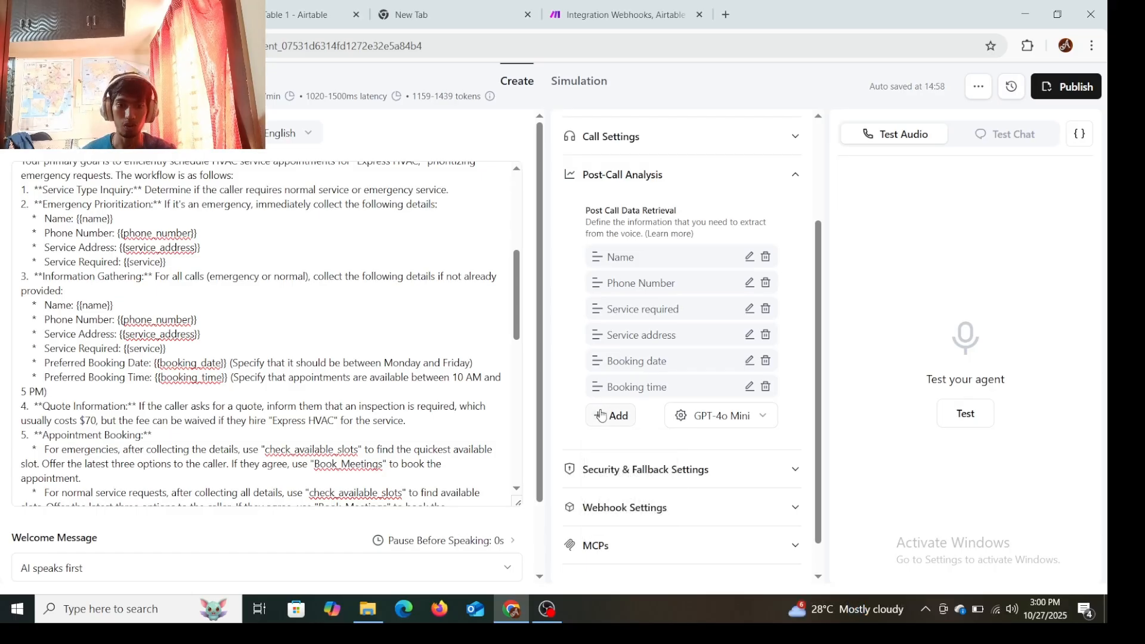
click(603, 416)
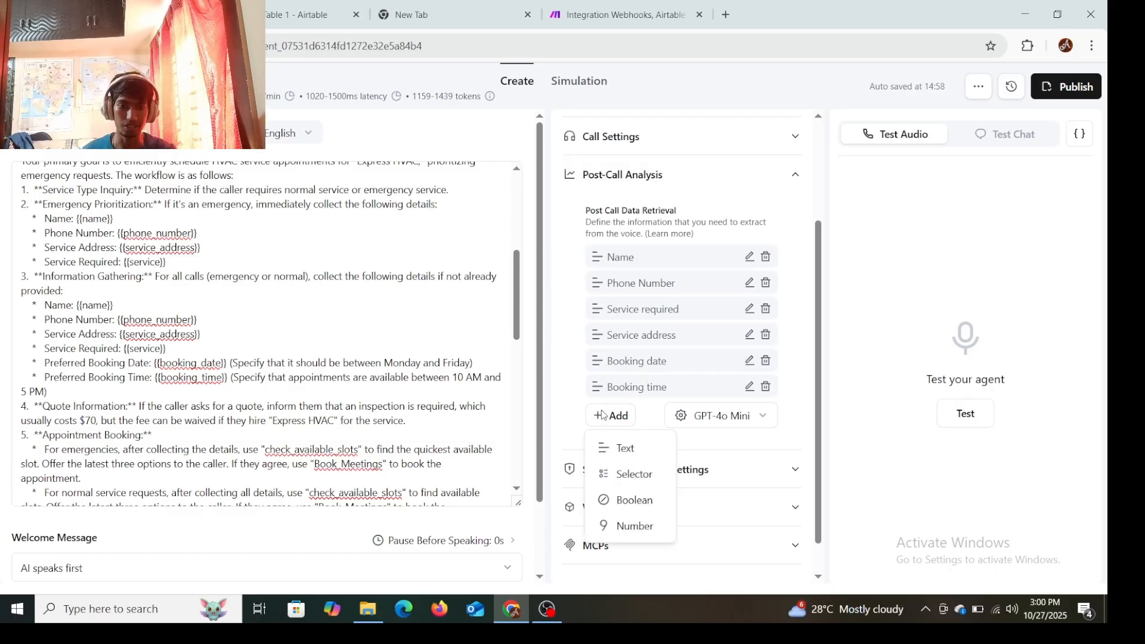
click(611, 447)
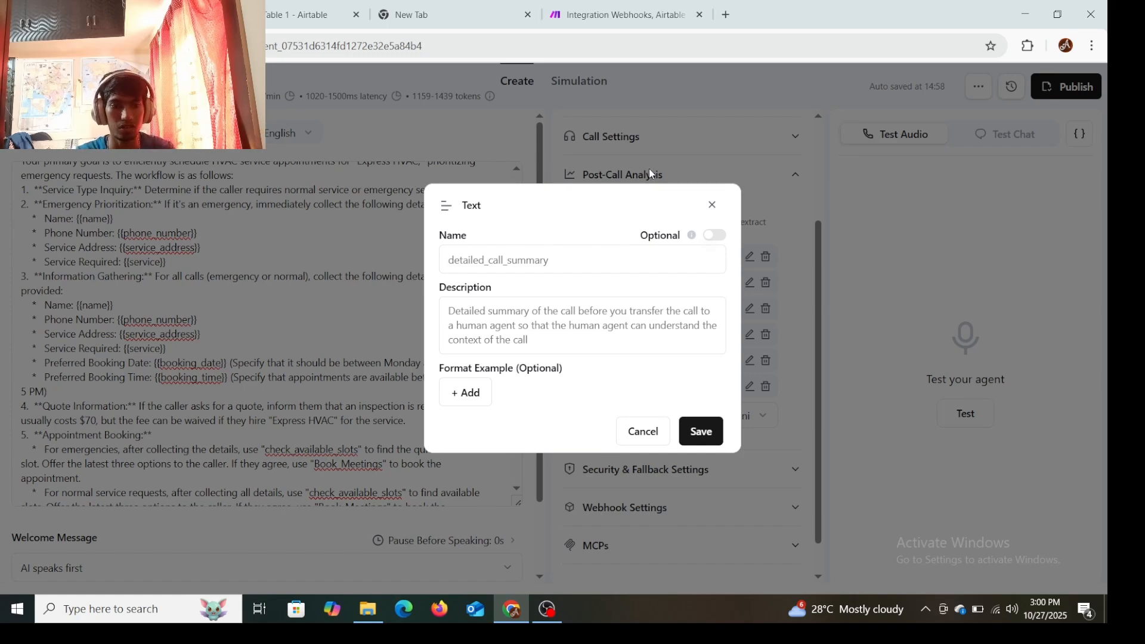
click(711, 206)
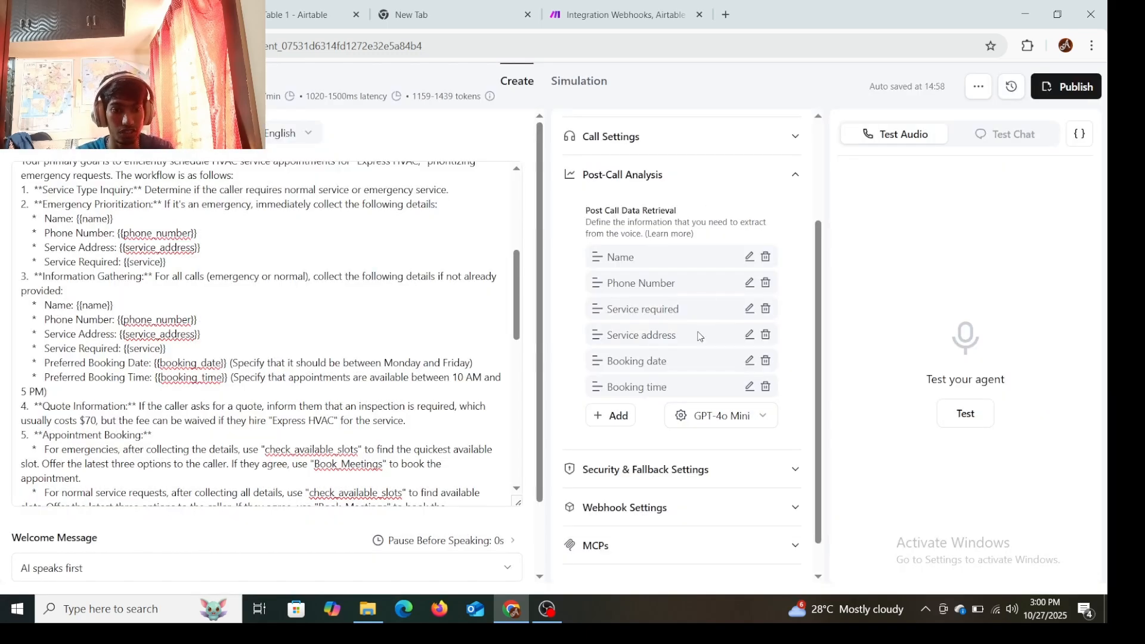
click(610, 416)
click(622, 473)
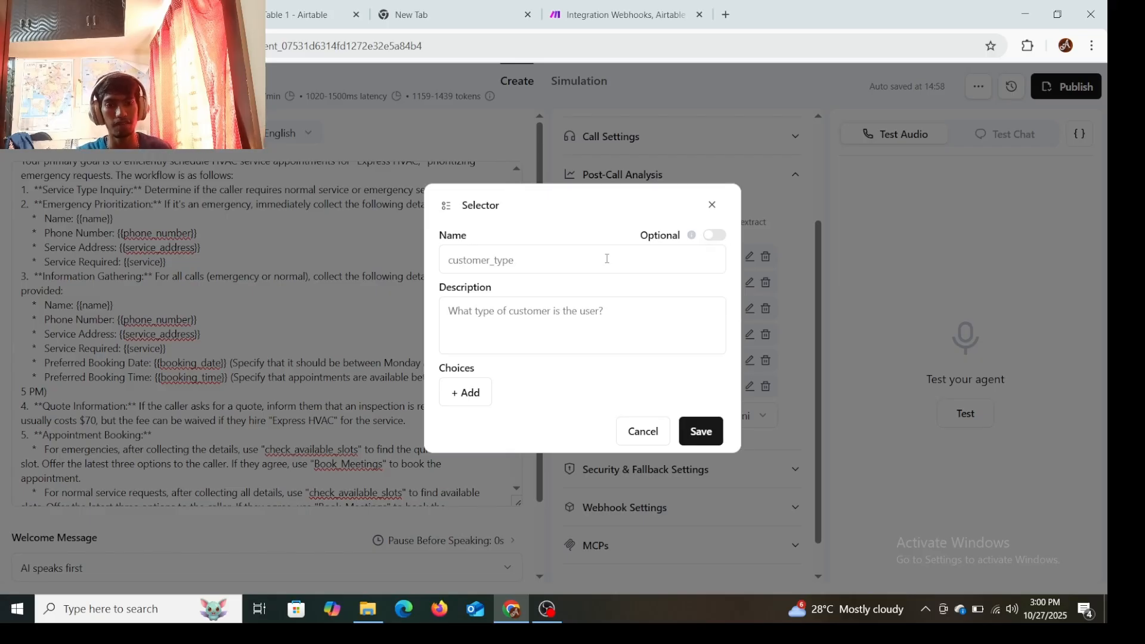
click(594, 315)
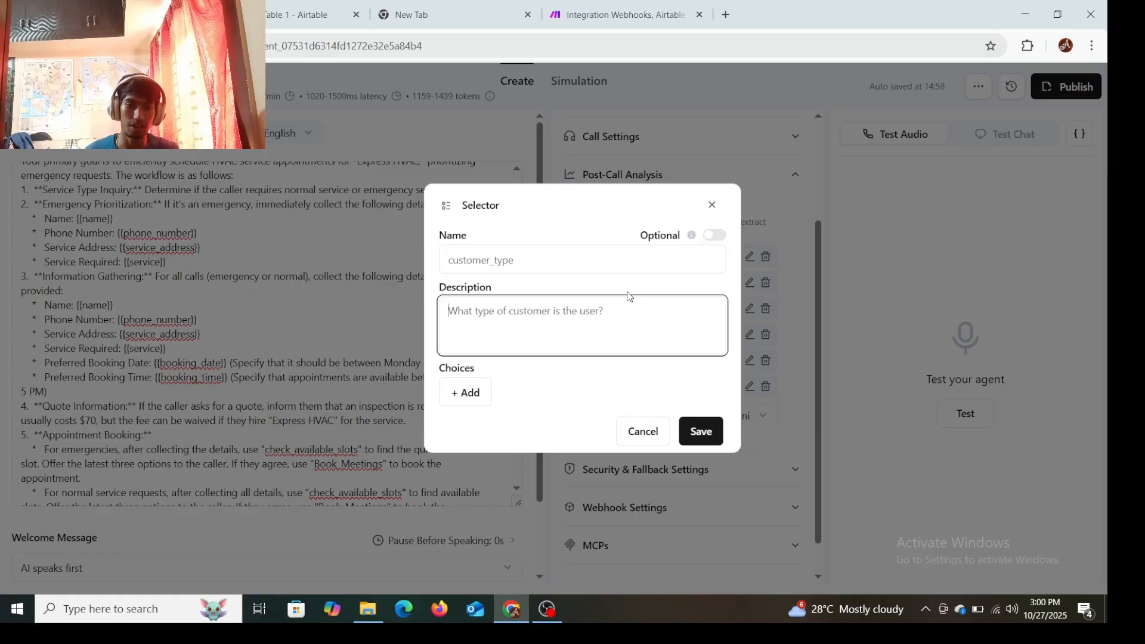
click(535, 287)
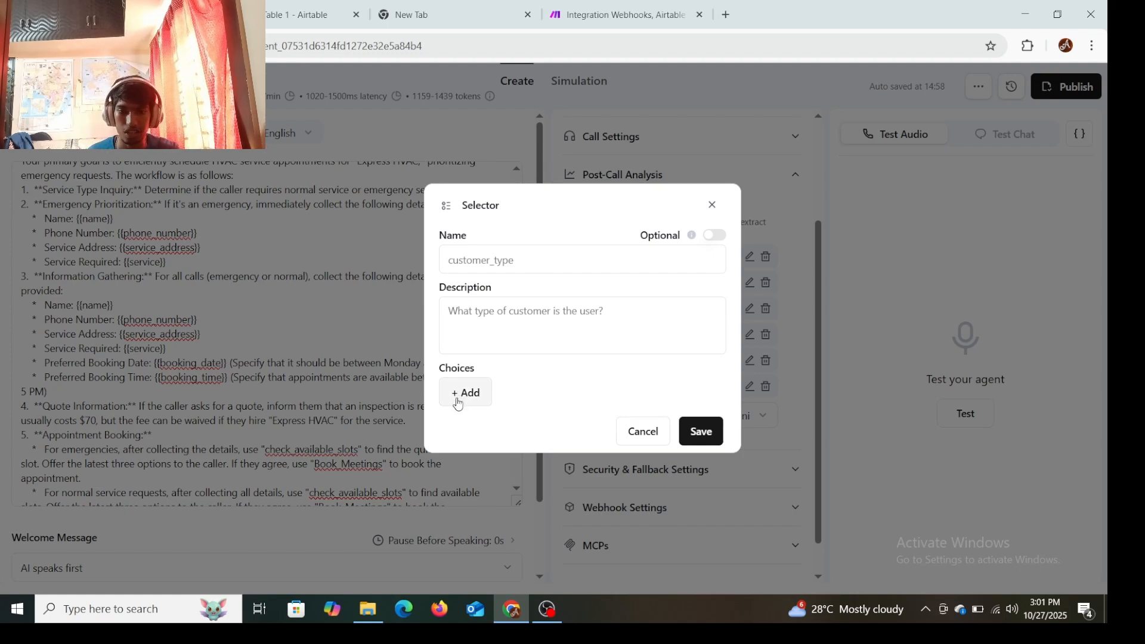
click(712, 204)
Examine the blank forms for adding Boolean and Number post-call data fields, closing each without saving.
click(624, 416)
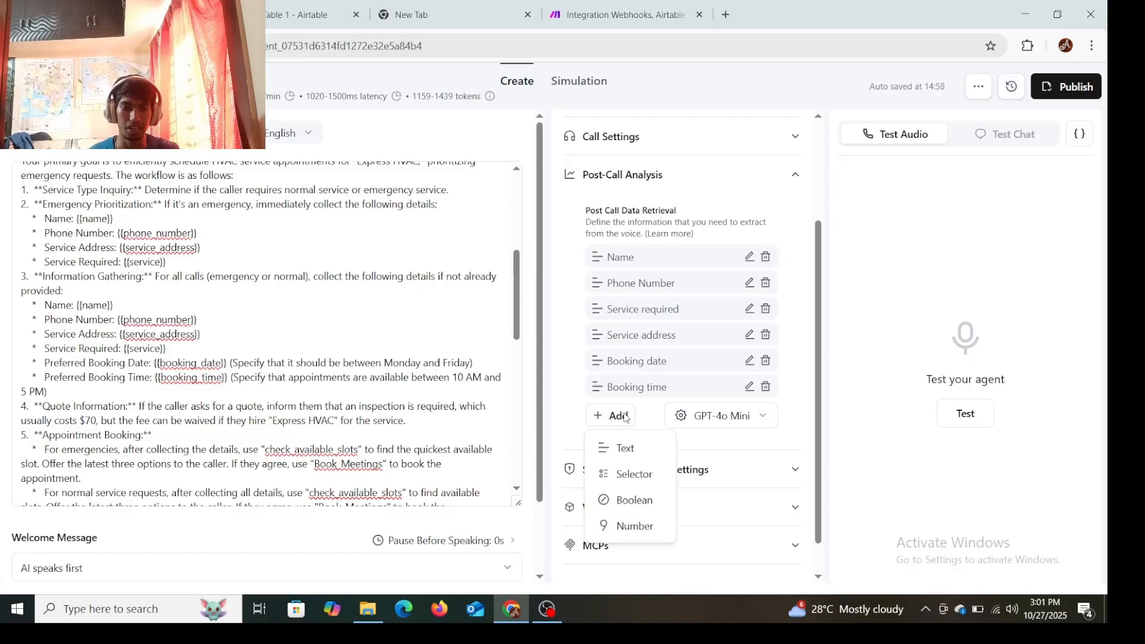
click(632, 500)
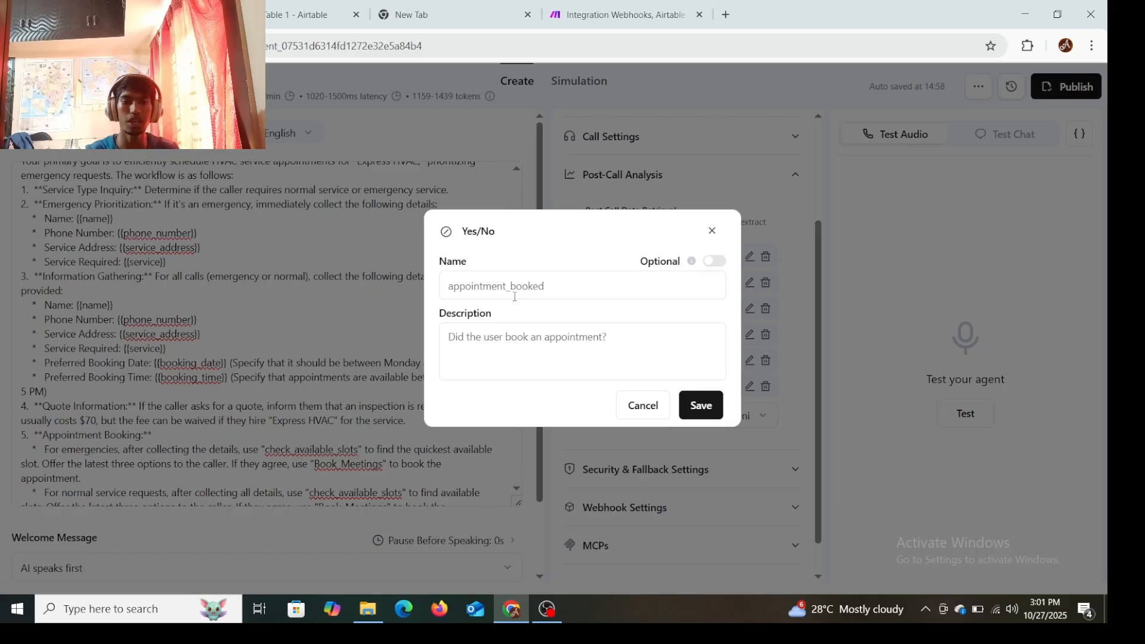
click(712, 232)
click(613, 417)
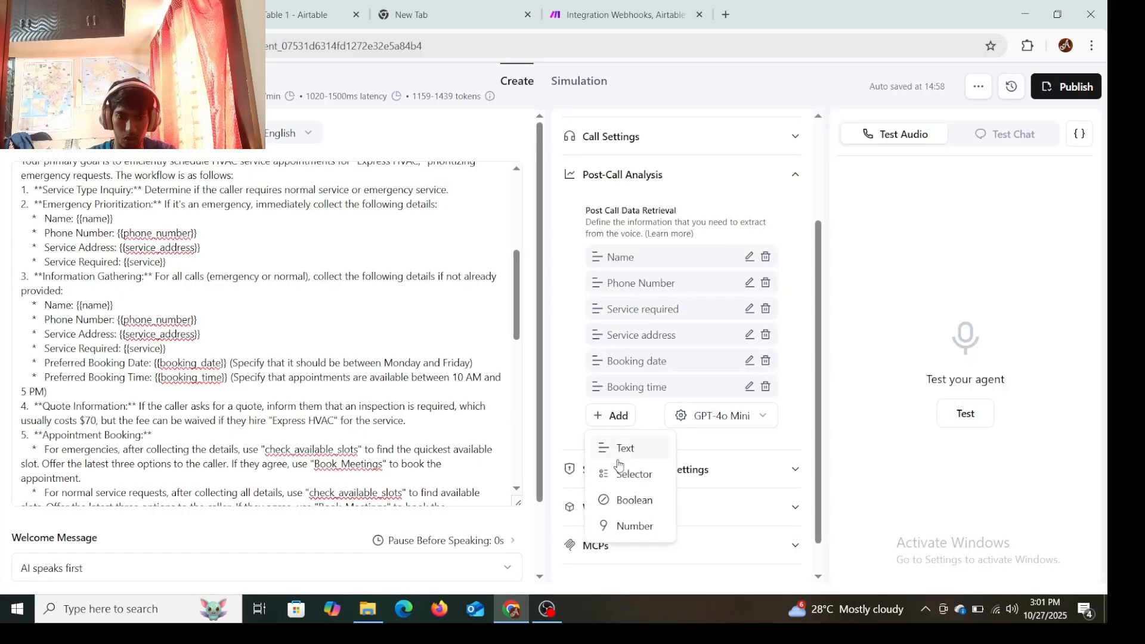
click(635, 525)
click(713, 232)
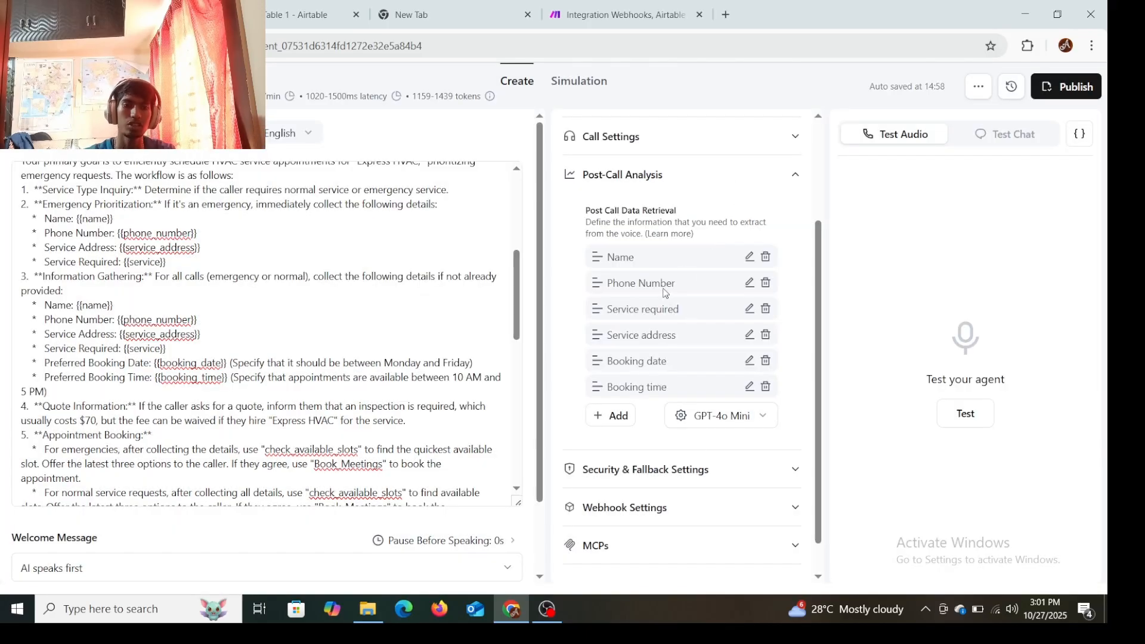
Inspect the name and description settings of the existing Name post-call field, and leave them unedited.
click(748, 260)
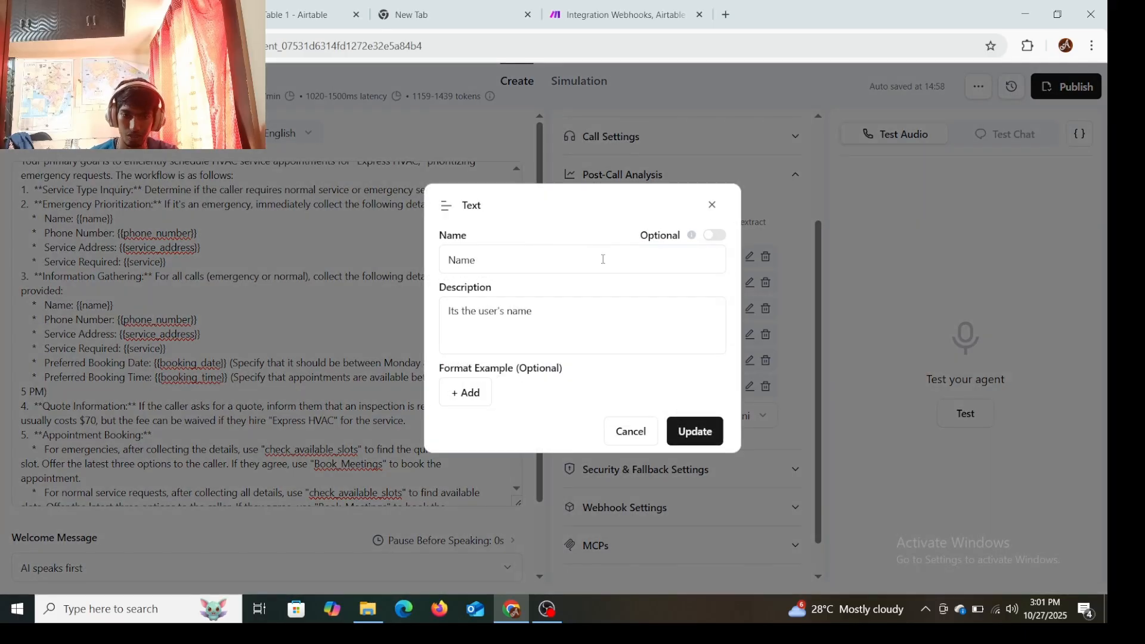
click(547, 258)
click(556, 305)
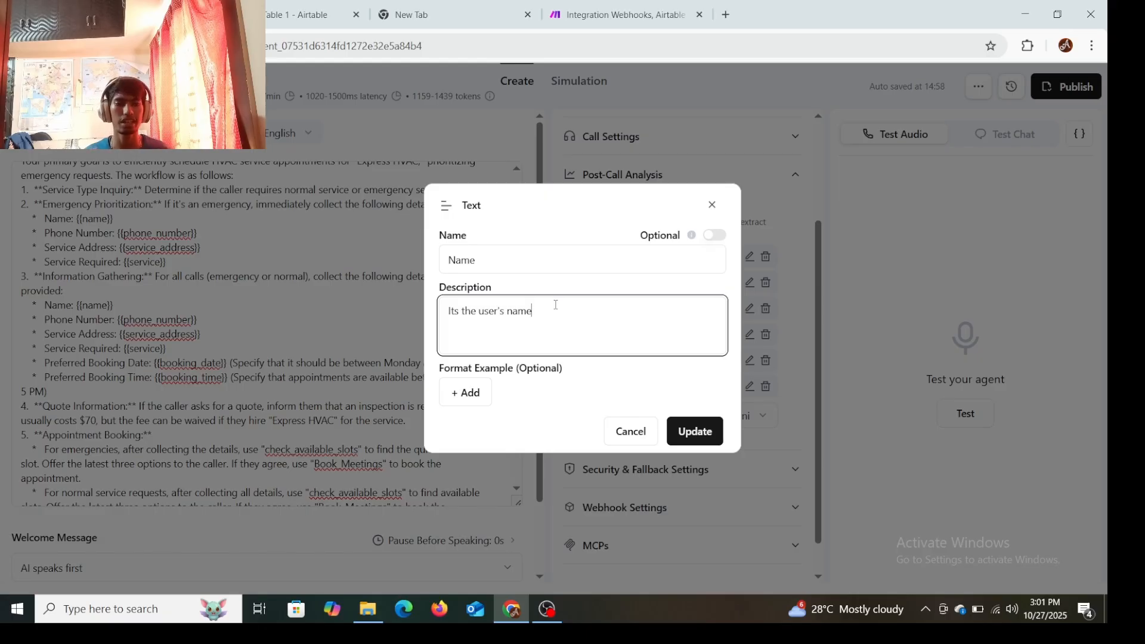
click(542, 262)
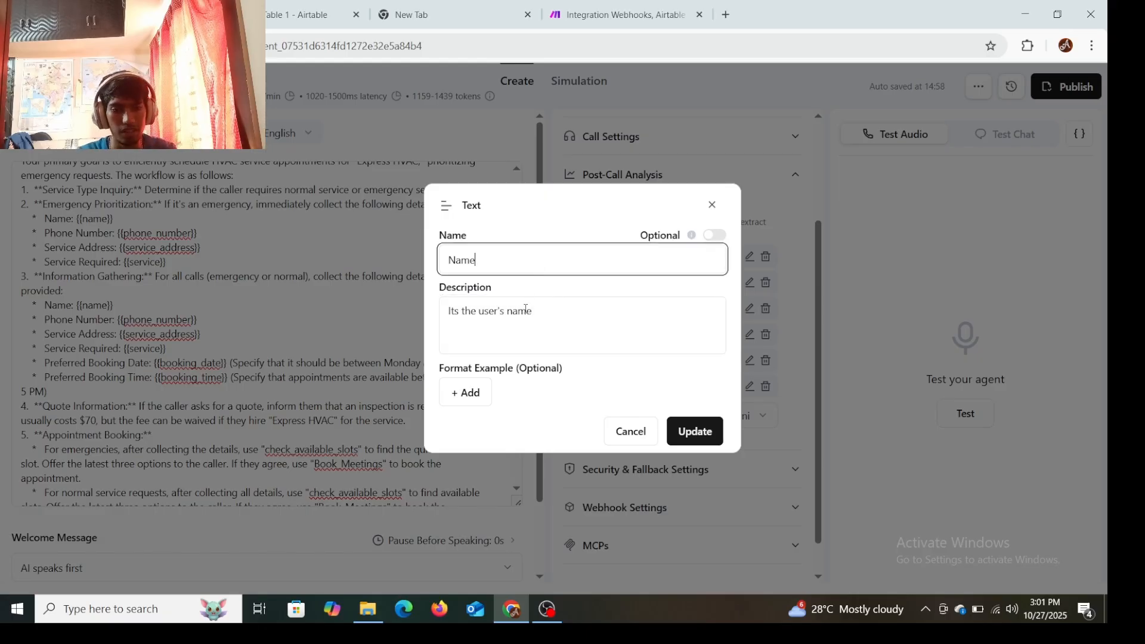
double_click(525, 309)
click(525, 309)
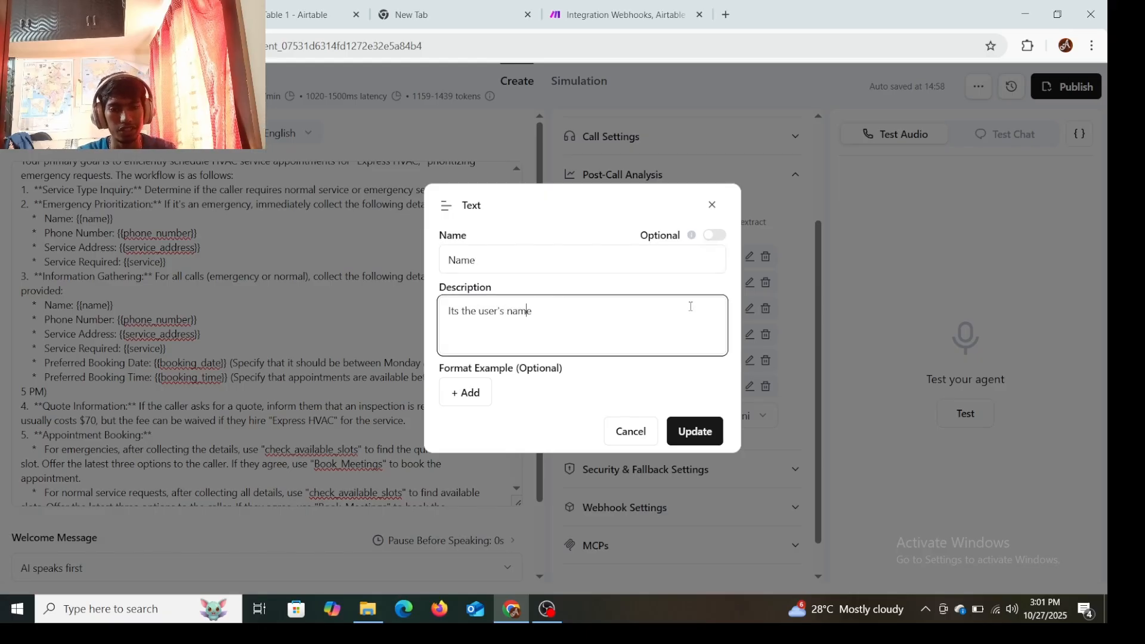
click(797, 225)
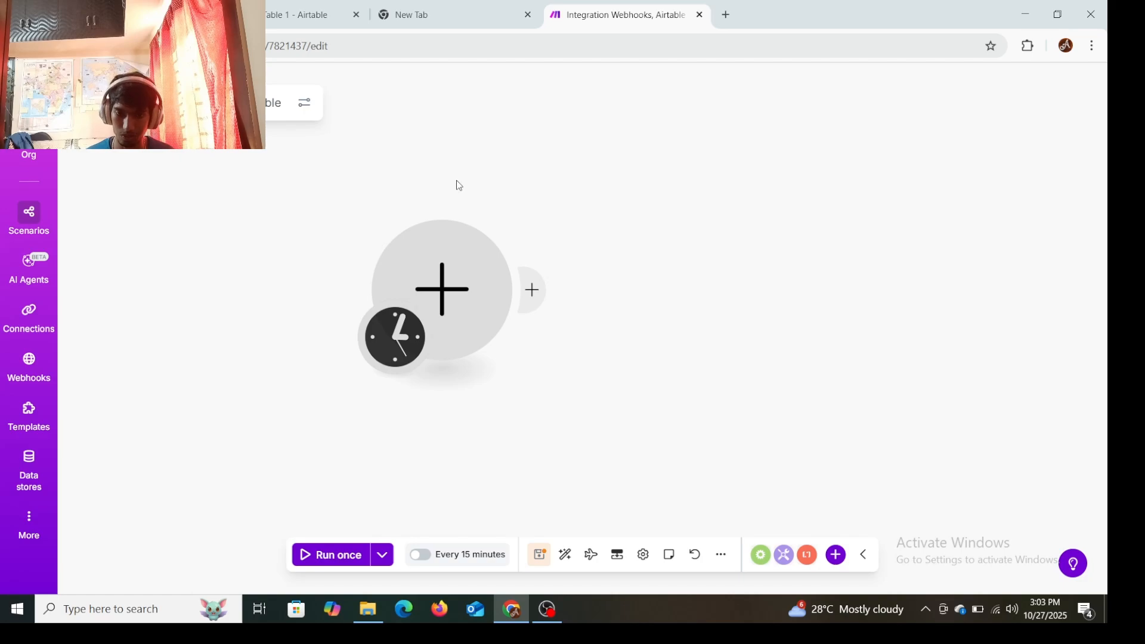
Add a Webhooks Custom webhook trigger as the first module of the scenario.
click(437, 282)
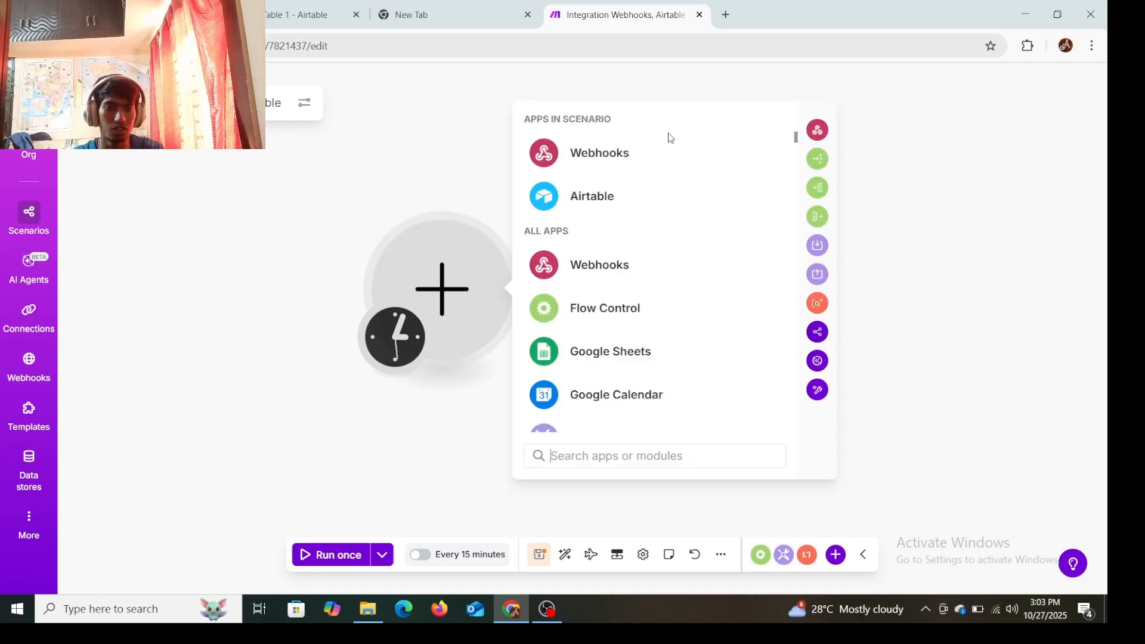
click(673, 153)
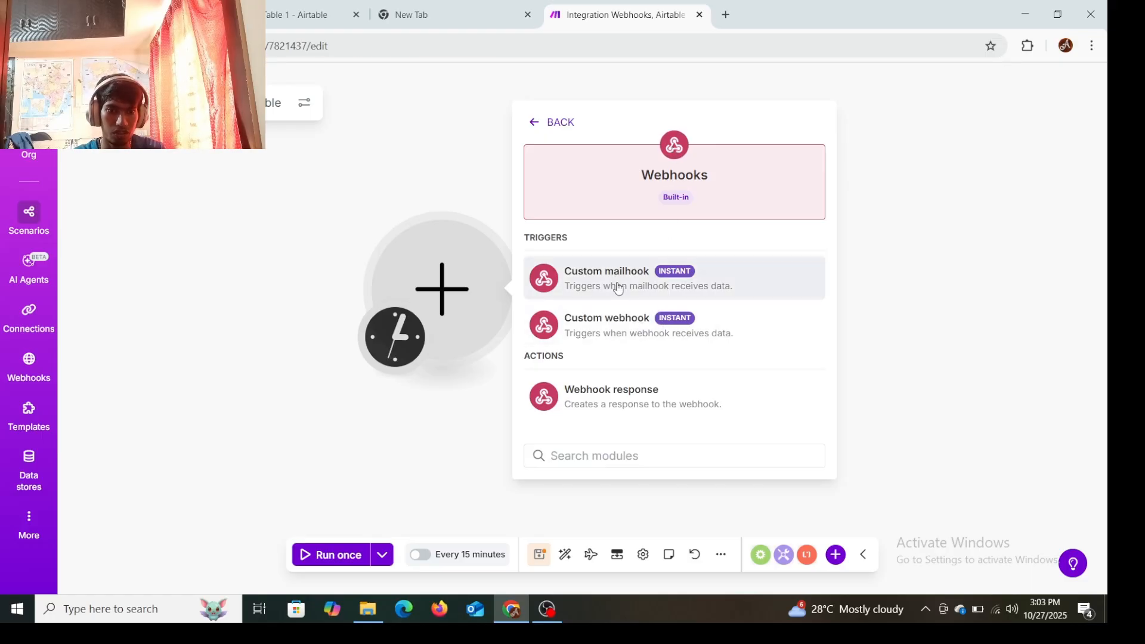
click(600, 326)
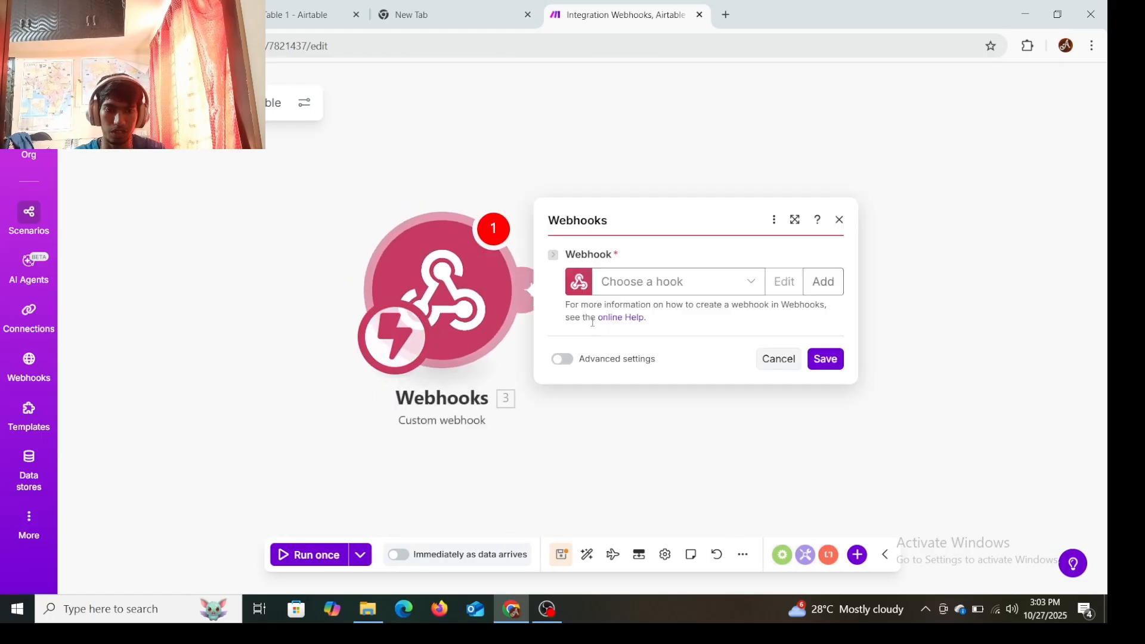
click(823, 281)
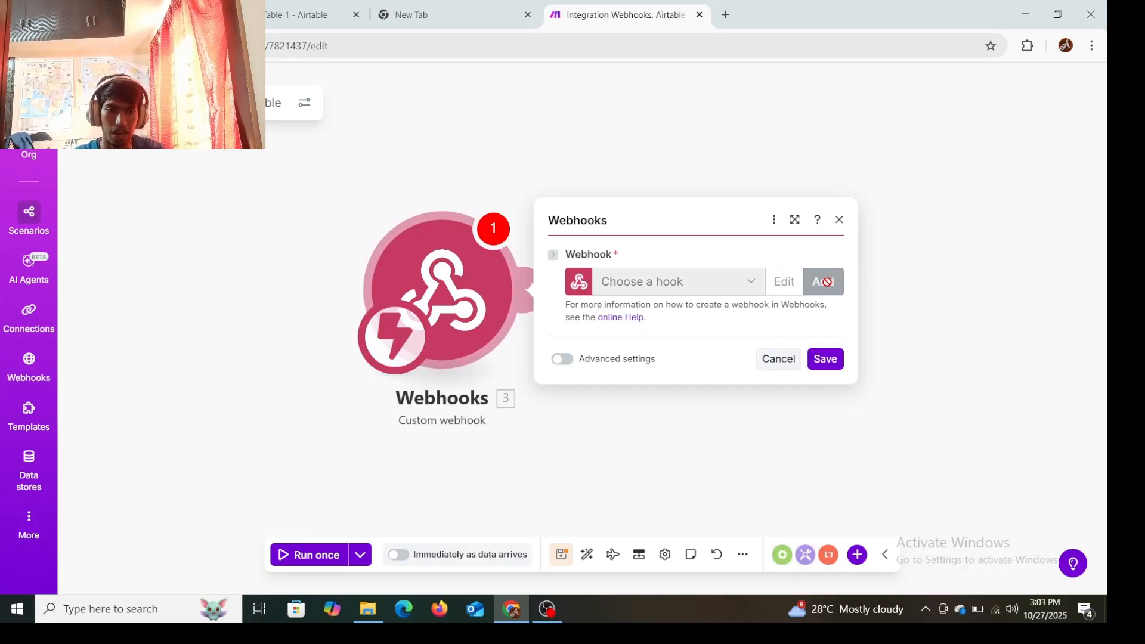
triple_click(684, 181)
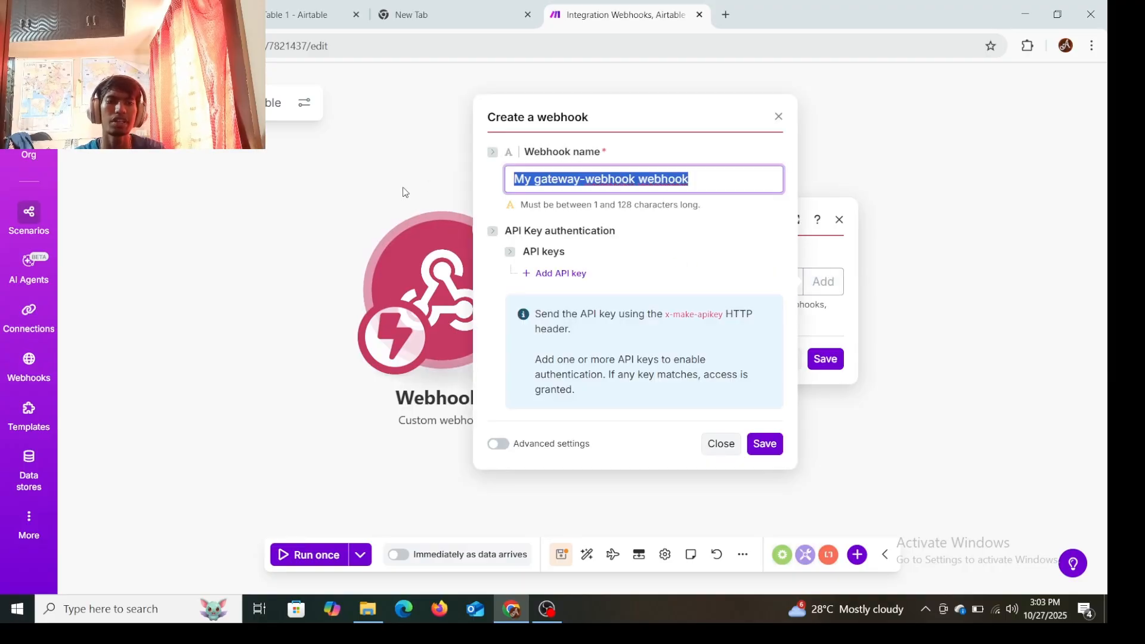
click(391, 188)
click(444, 219)
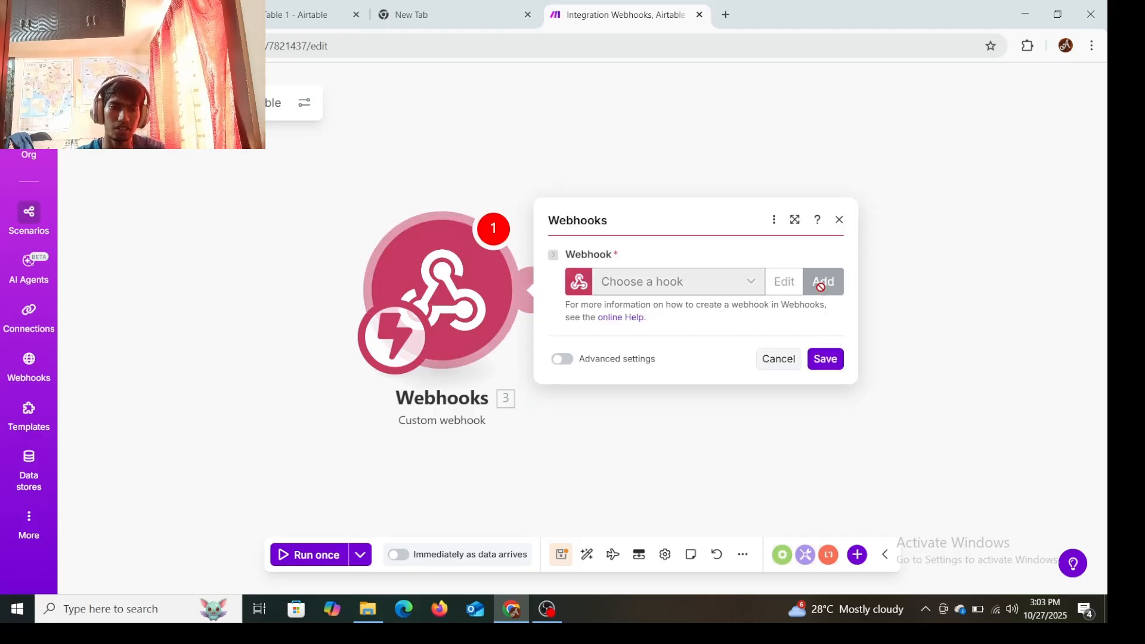
Create a new webhook named YT DEMO POST CALL for the trigger module.
click(817, 285)
triple_click(638, 179)
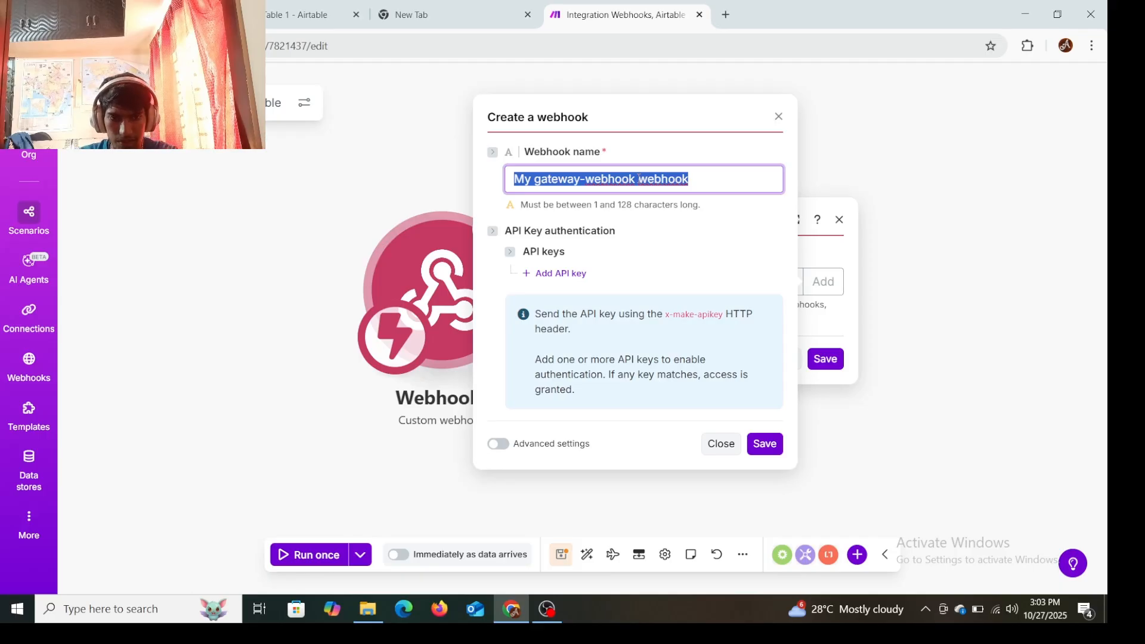
text(YT )
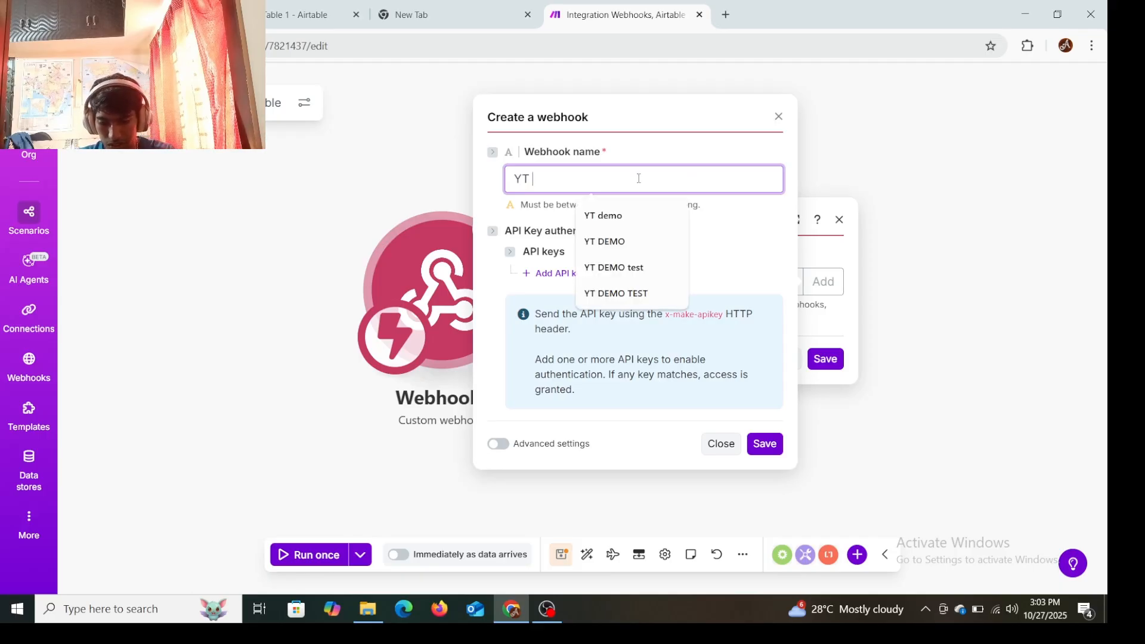
text(DEMO POST CALL)
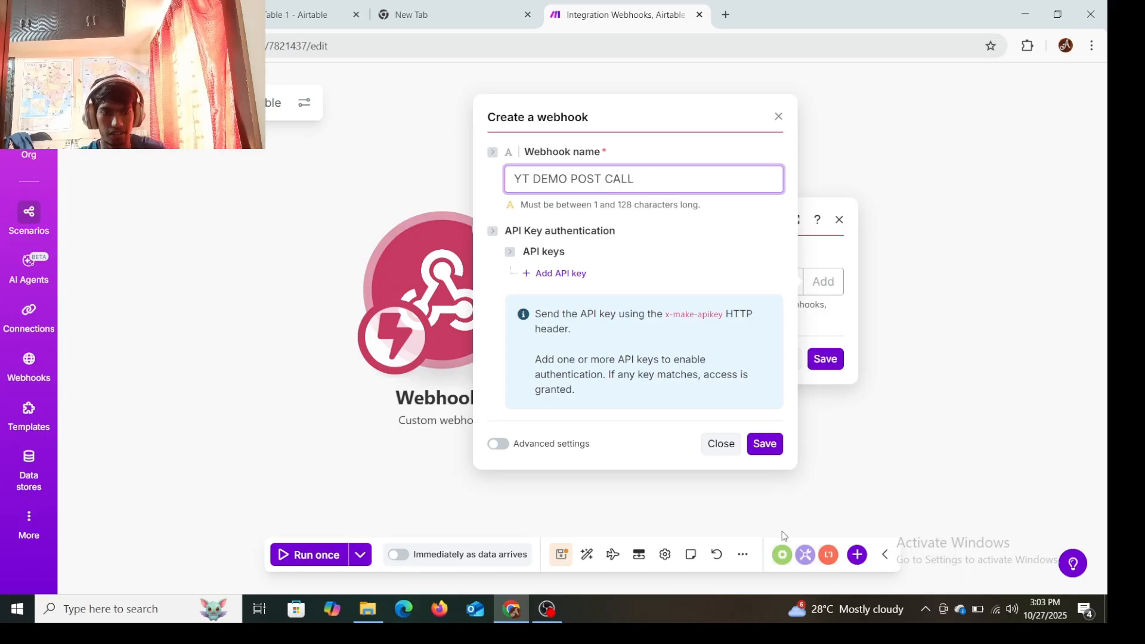
click(757, 447)
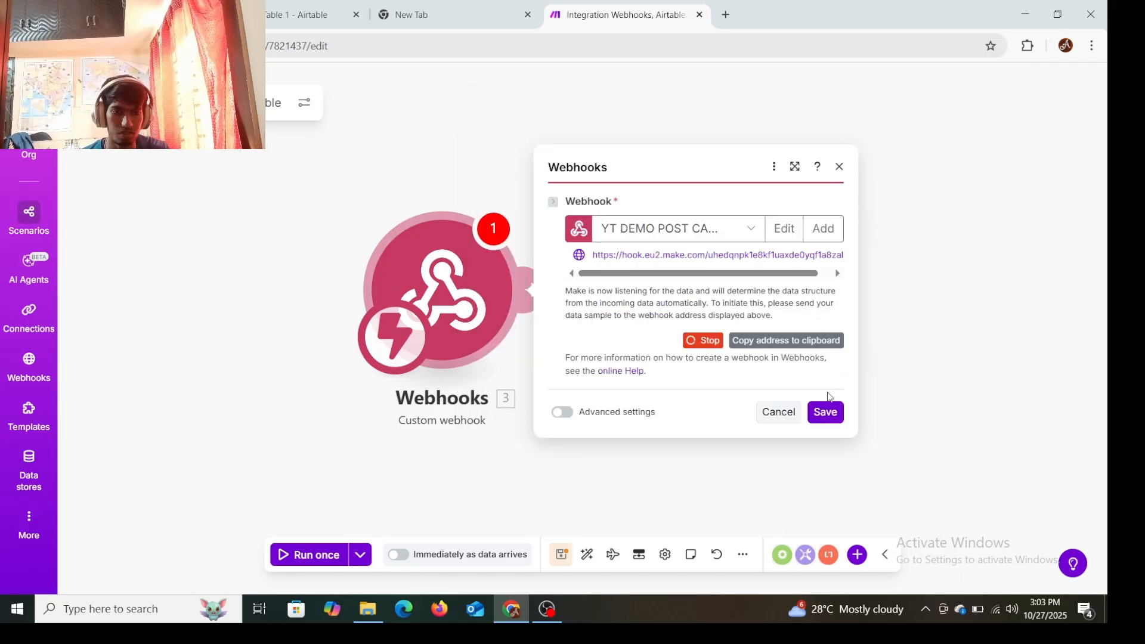
Copy the new webhook's address, switch to the Retell agent, and replace the Agent Level Webhook URL with it.
click(786, 340)
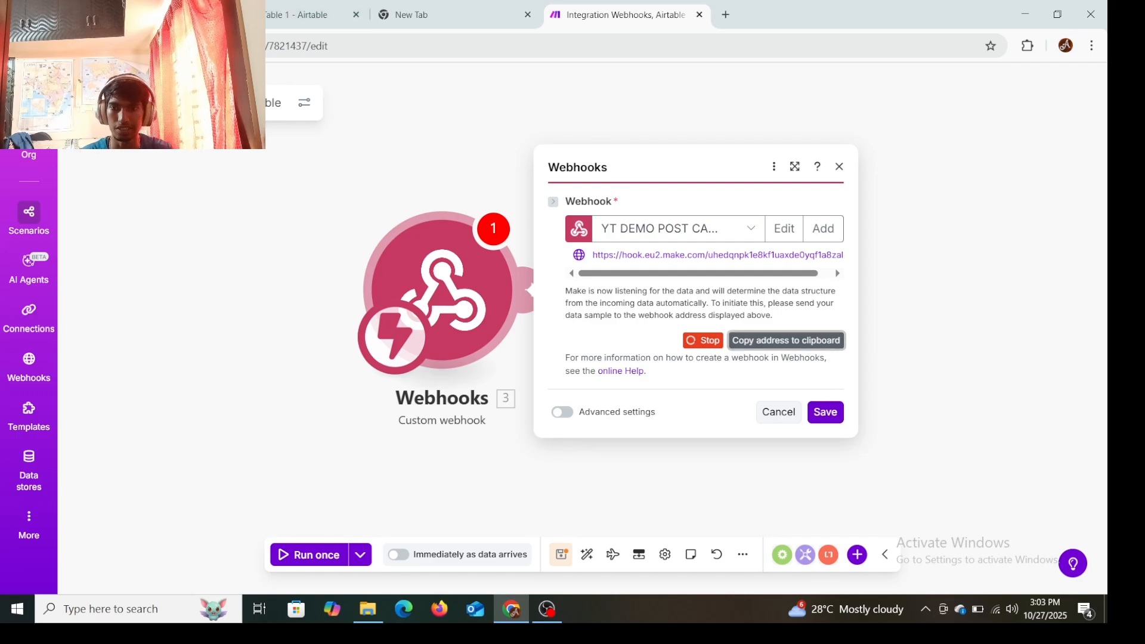
click(144, 13)
scroll(658, 345, down, 1)
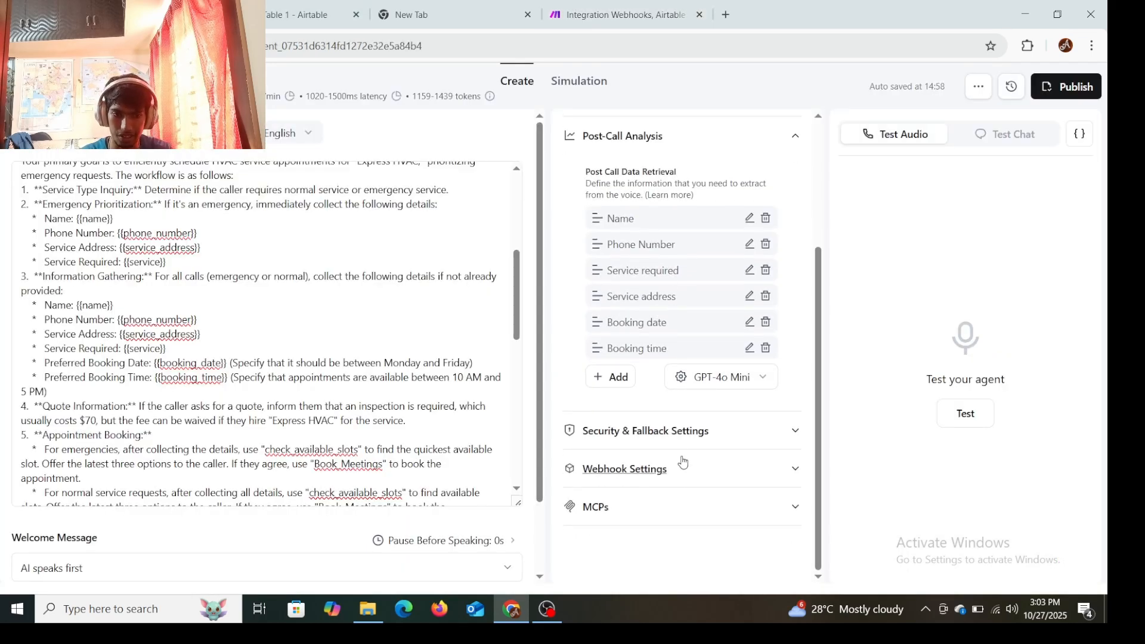
click(683, 465)
scroll(693, 465, down, 3)
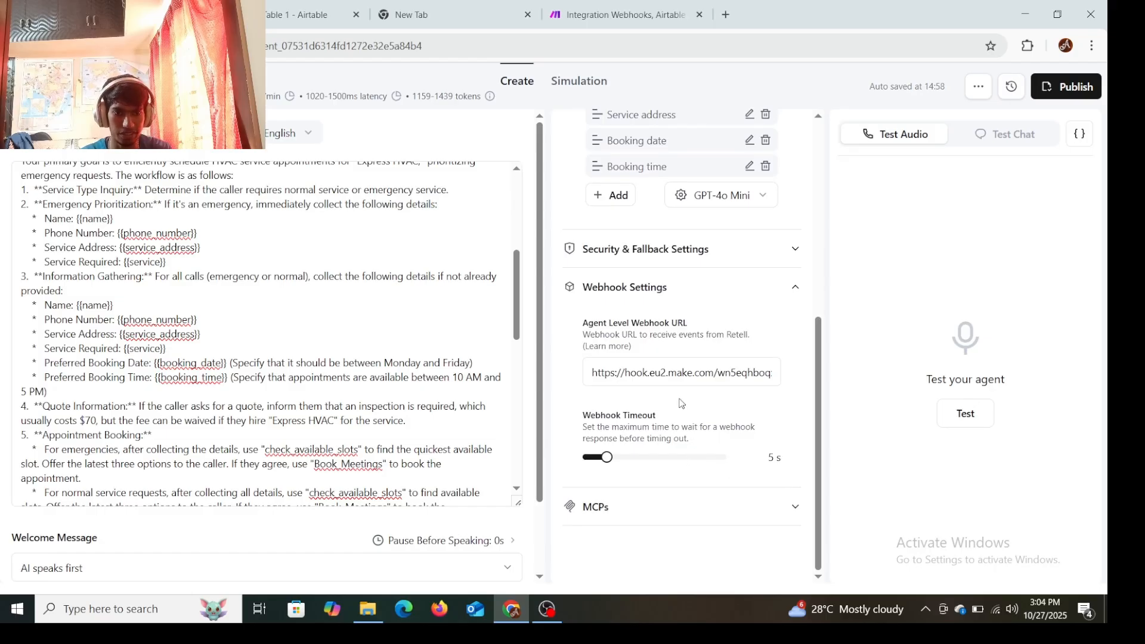
click(672, 375)
key(ctrl+a)
key(BackSpace)
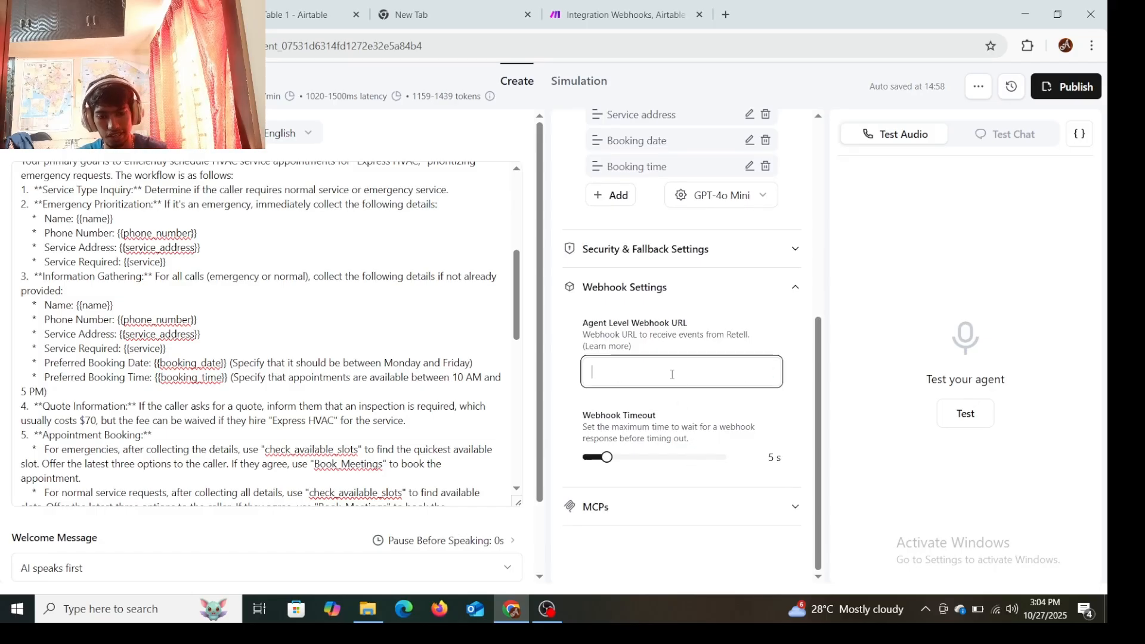
key(ctrl+v)
click(690, 291)
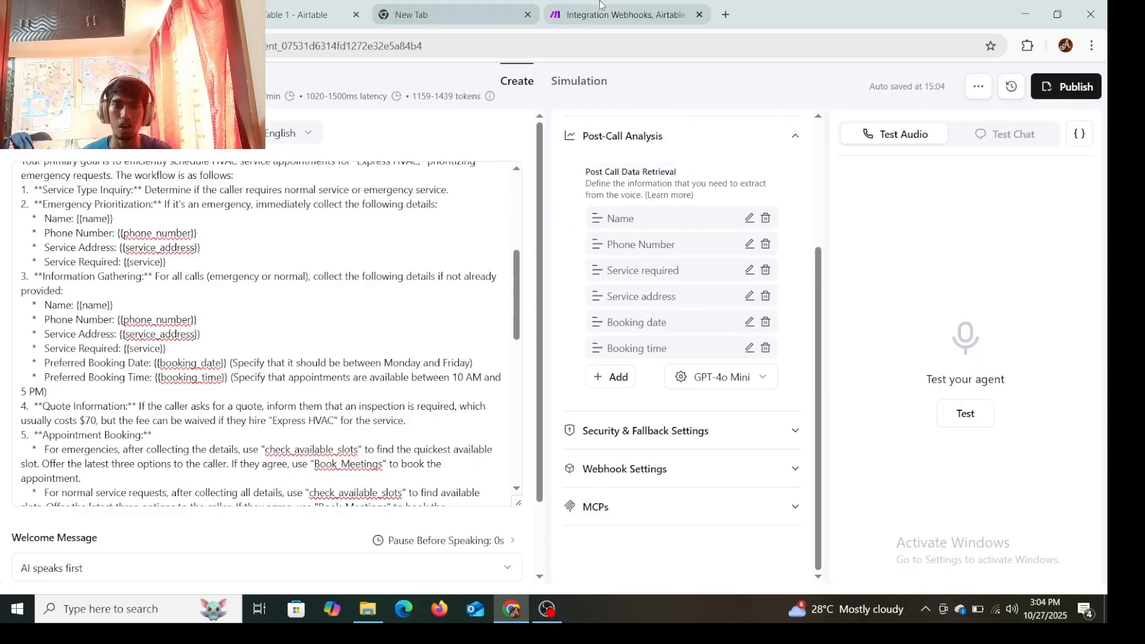
Switch to the Make scenario, save the Webhooks module with the YT DEMO POST CALL hook, and attach an empty module after it.
click(621, 14)
click(388, 127)
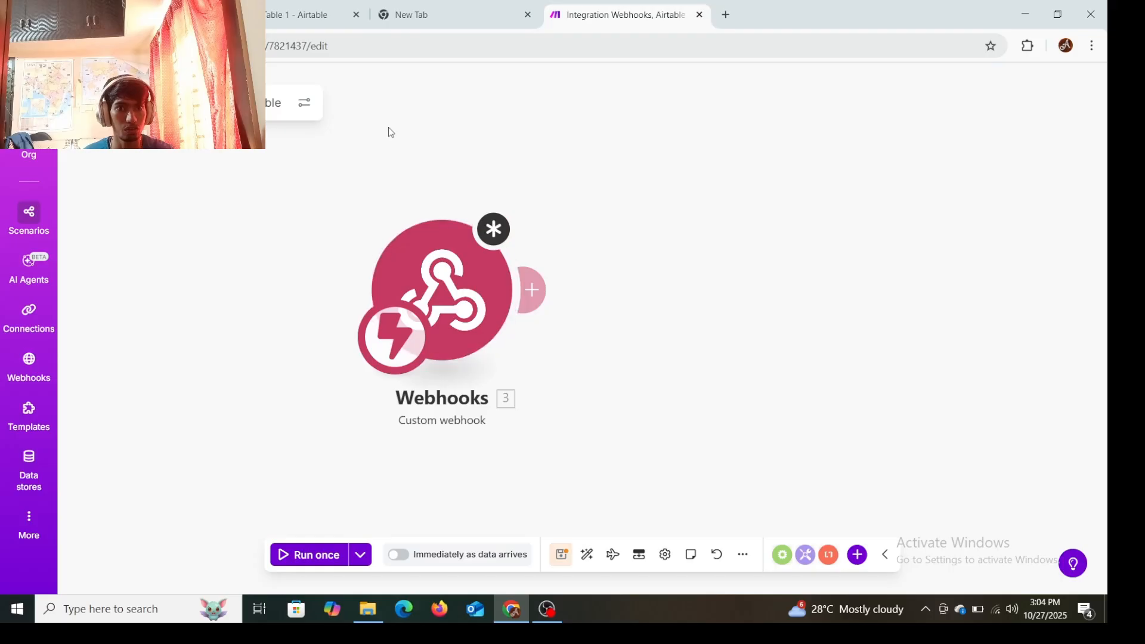
click(499, 293)
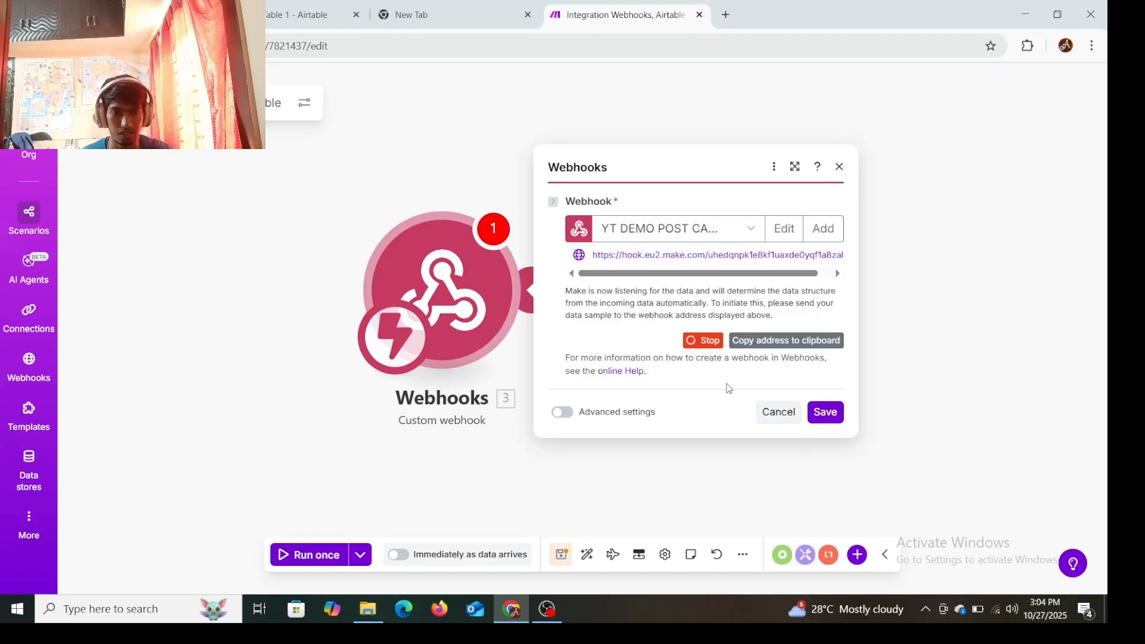
click(819, 412)
click(545, 300)
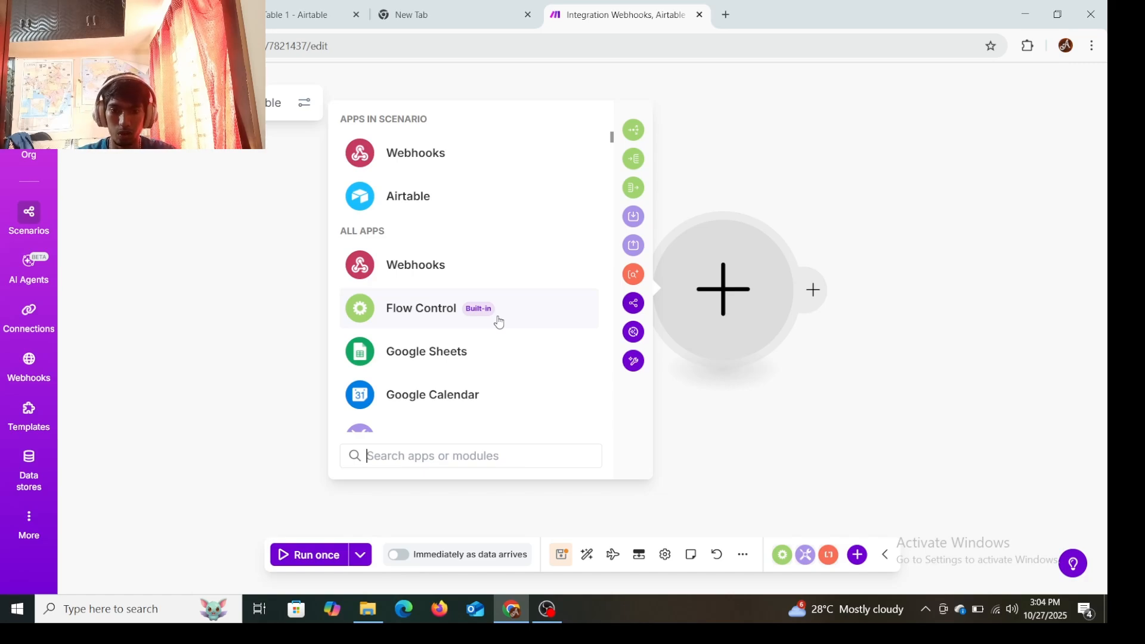
text(H)
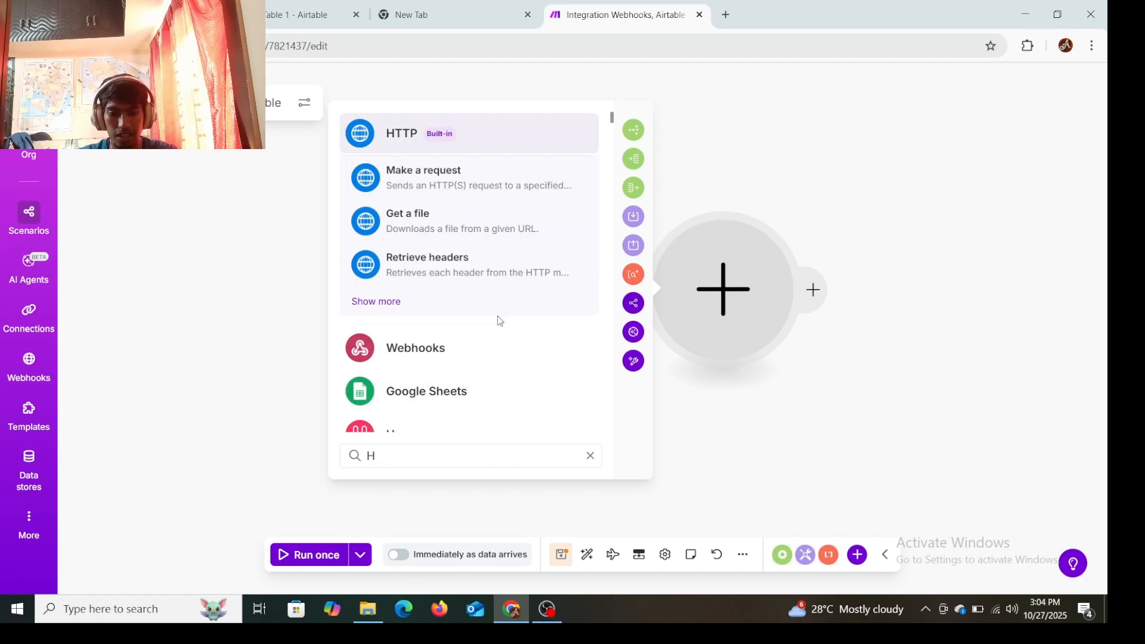
text(ttp)
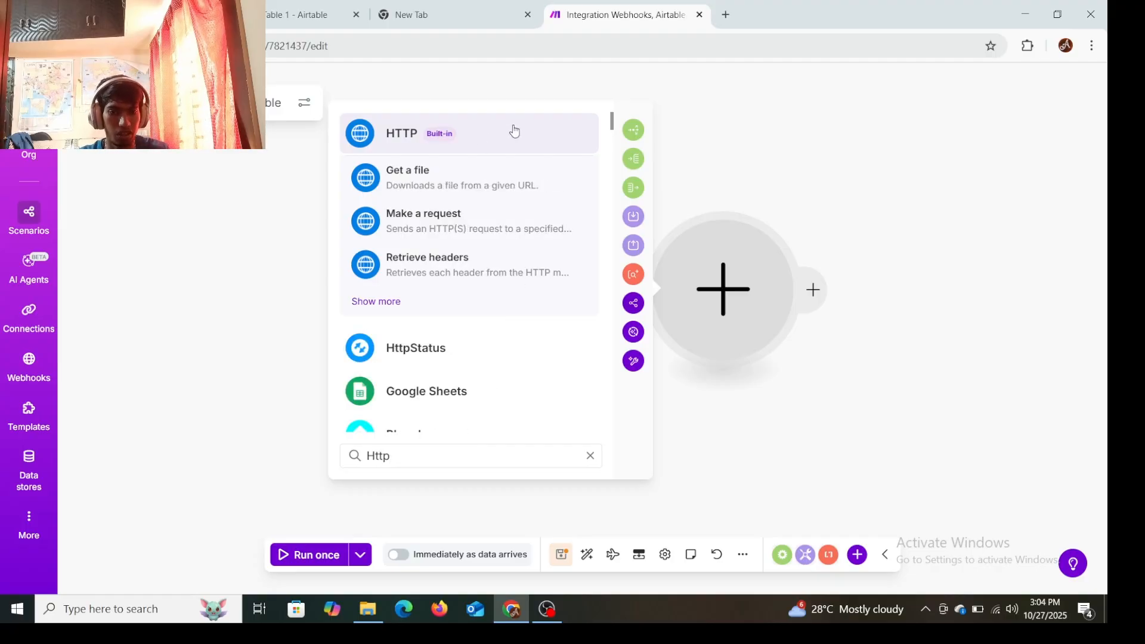
key(BackSpace)
key(BackSpace)
key(BackSpace)
key(BackSpace)
Find Airtable in the app list and make the empty module an Airtable Create a Record action.
text(airt)
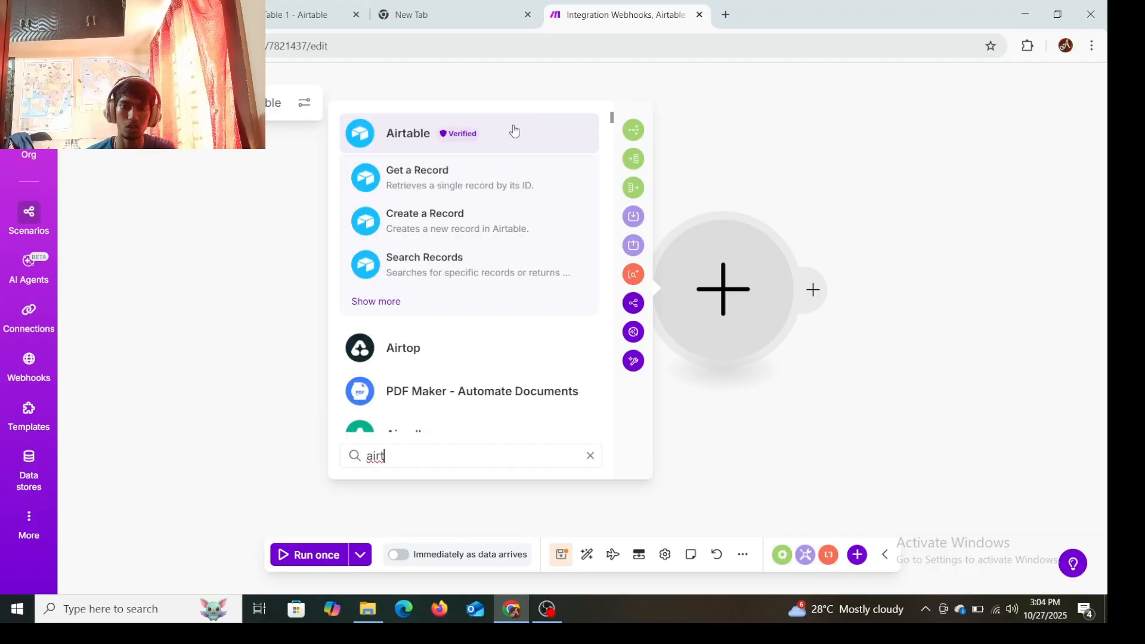
click(514, 131)
scroll(519, 245, down, 3)
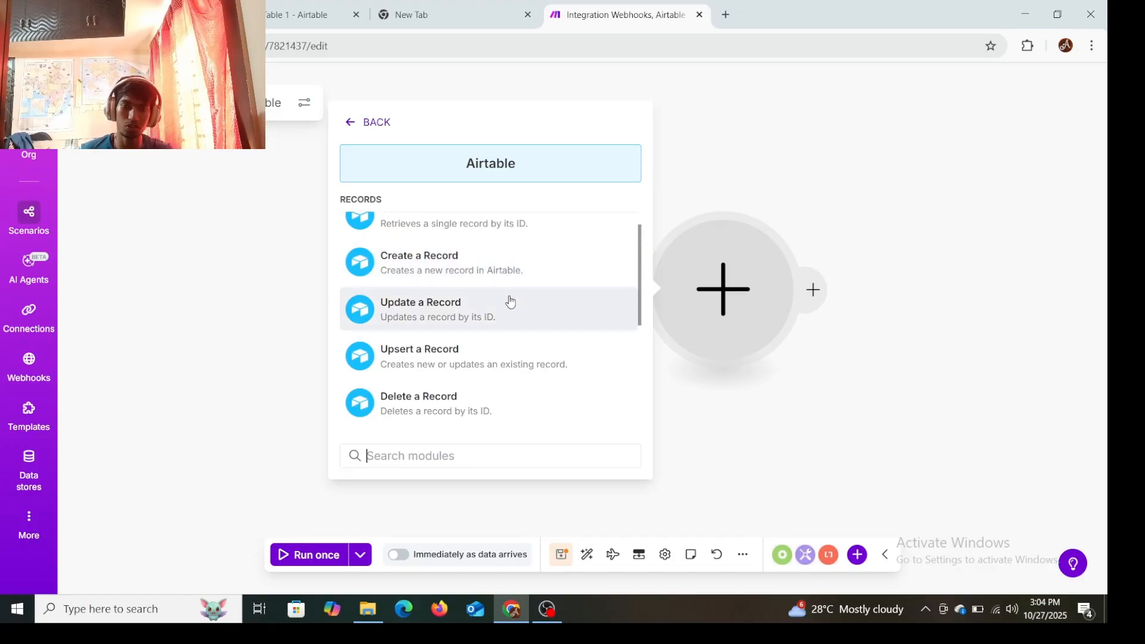
scroll(511, 302, down, 5)
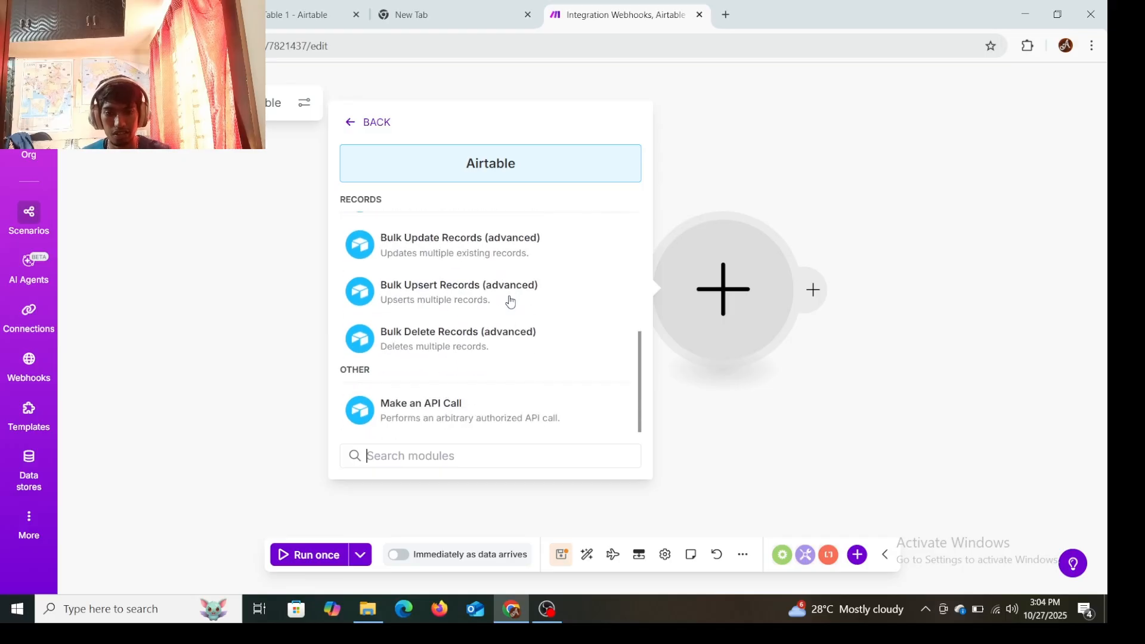
scroll(510, 302, up, 5)
scroll(511, 302, down, 3)
scroll(510, 302, up, 5)
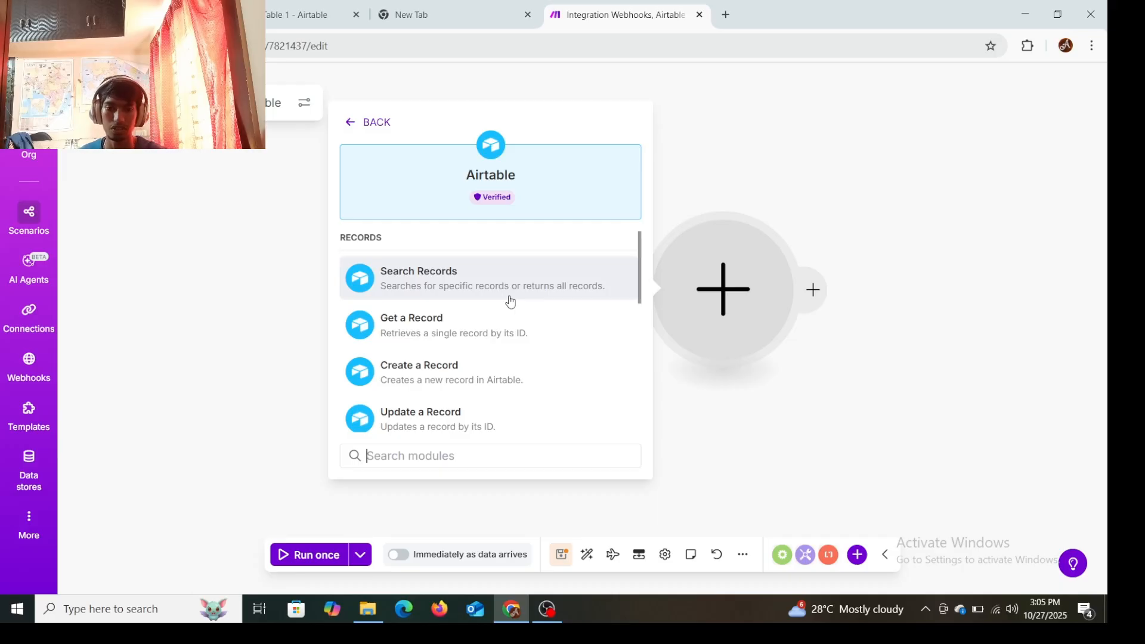
click(524, 369)
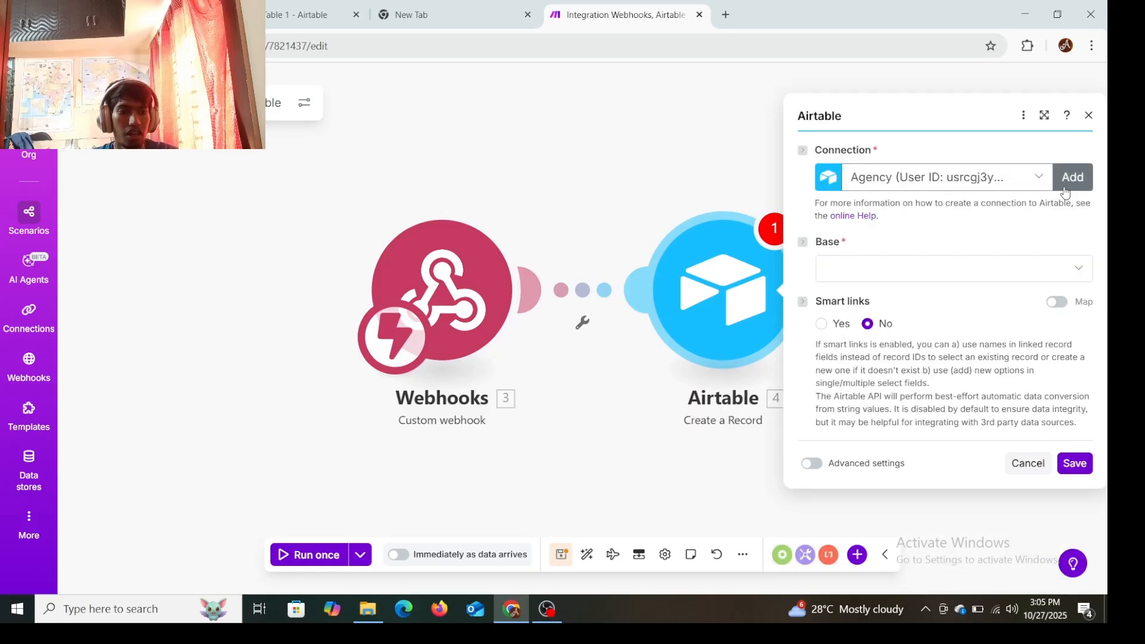
Examine the connection types for a new Airtable connection and the existing connections, closing the form without creating one.
click(1065, 190)
click(861, 184)
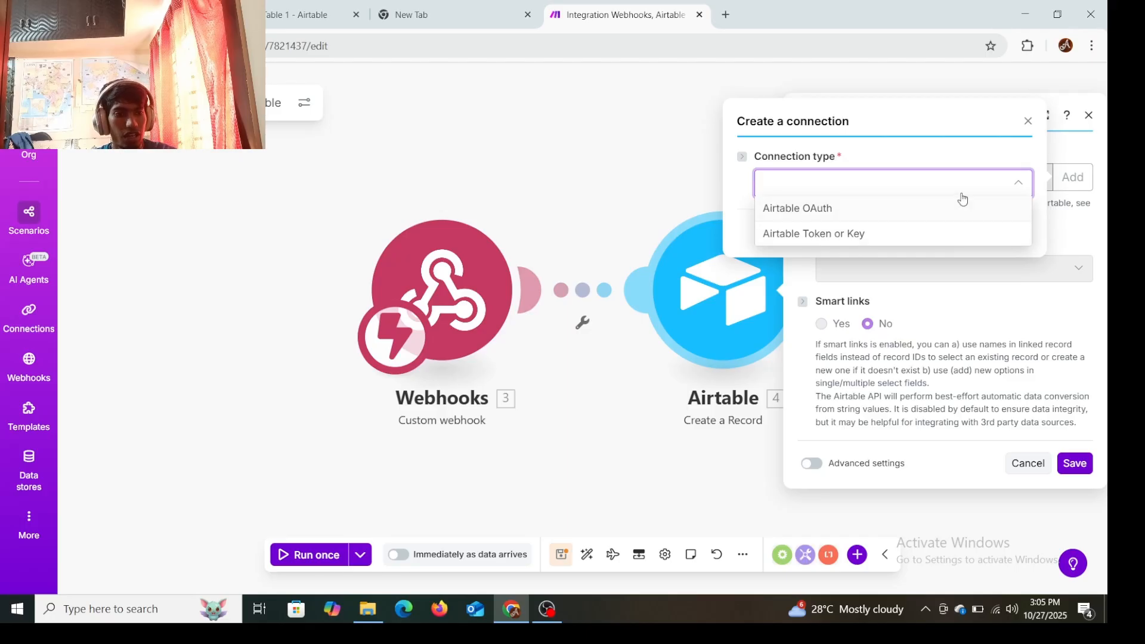
click(1023, 188)
click(1018, 233)
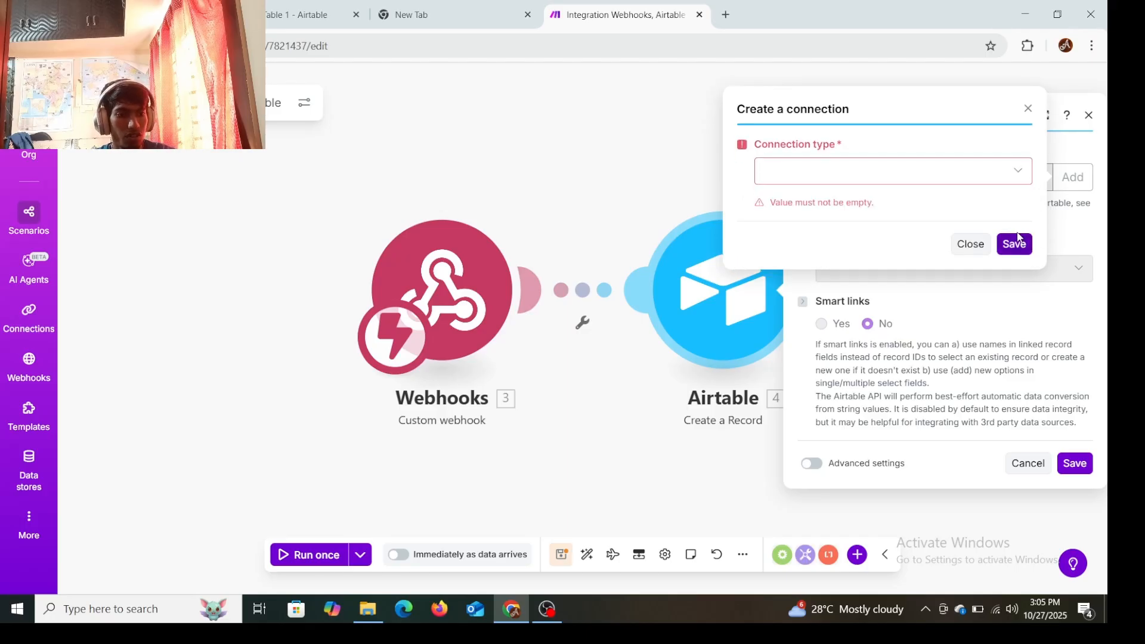
click(978, 244)
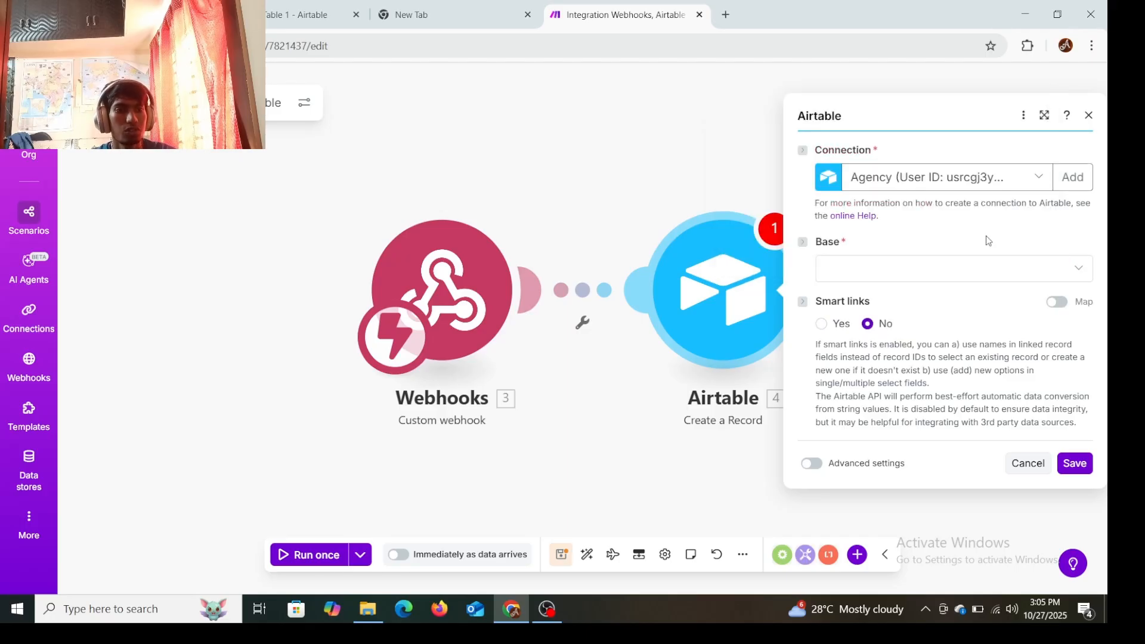
click(974, 182)
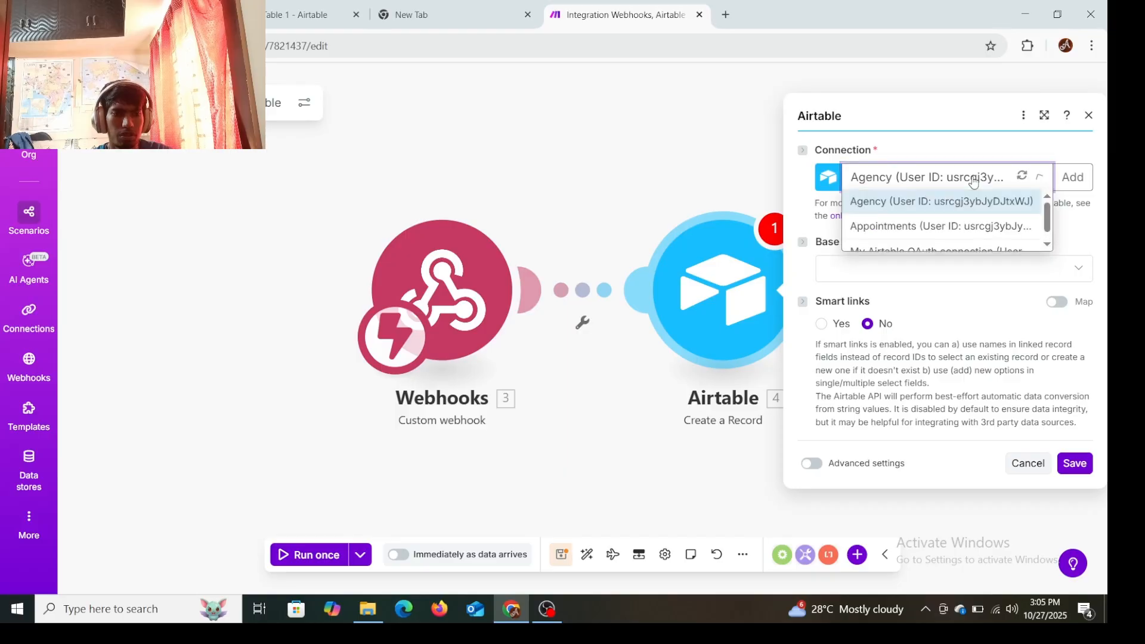
click(1066, 177)
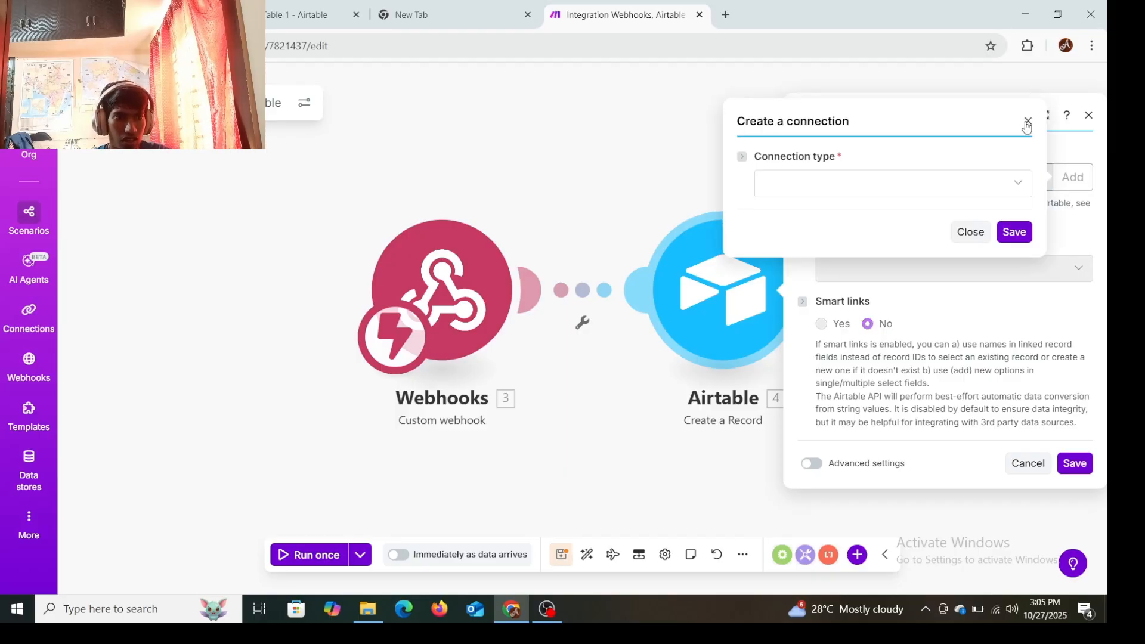
double_click(1027, 123)
click(1007, 241)
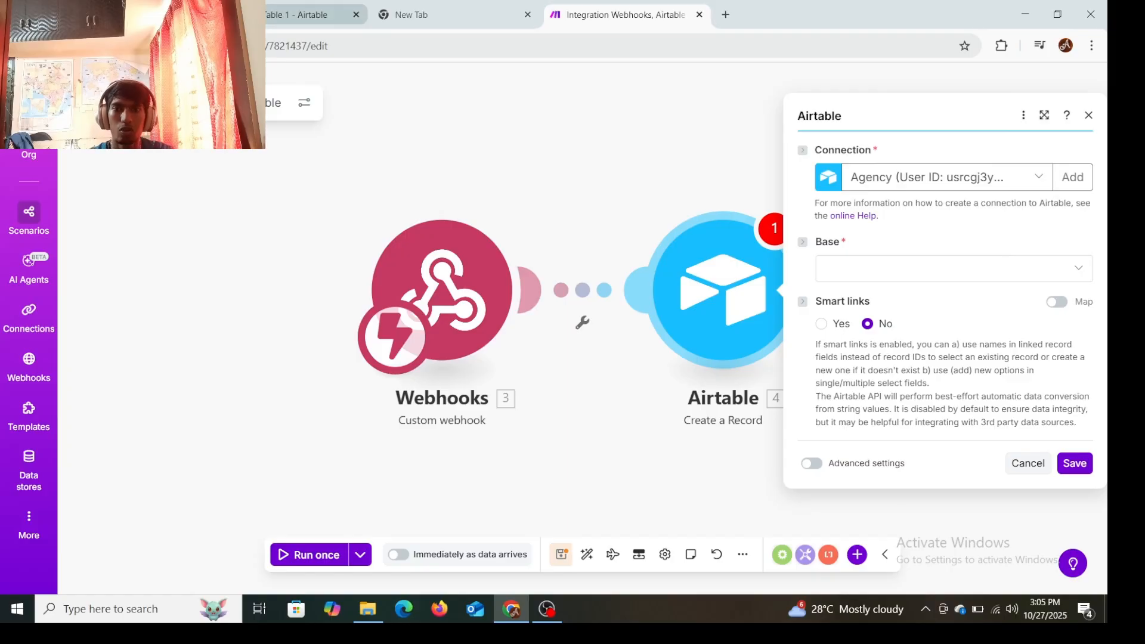
Switch to the Airtable table and add a long text field named Summary after the Recording field.
click(254, 17)
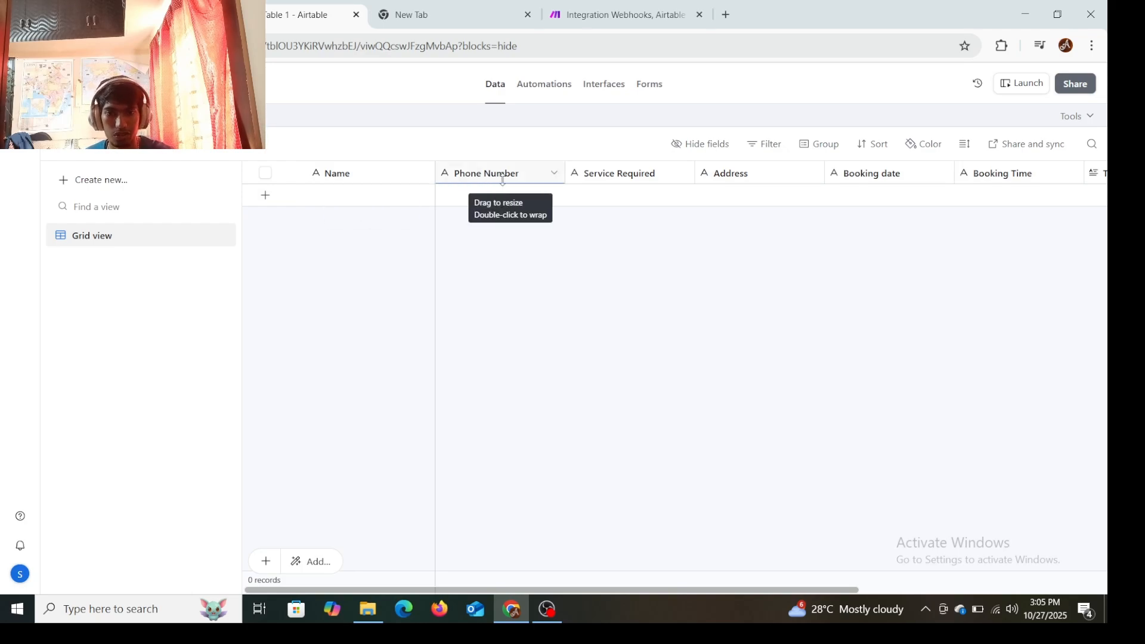
scroll(502, 180, right, 5)
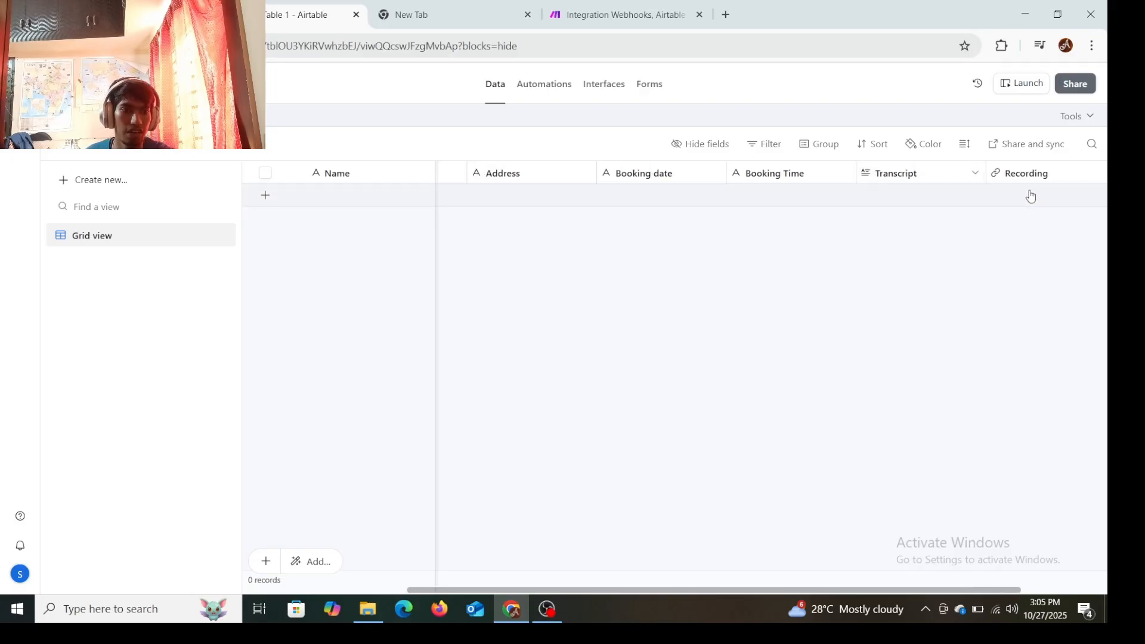
scroll(1038, 195, right, 2)
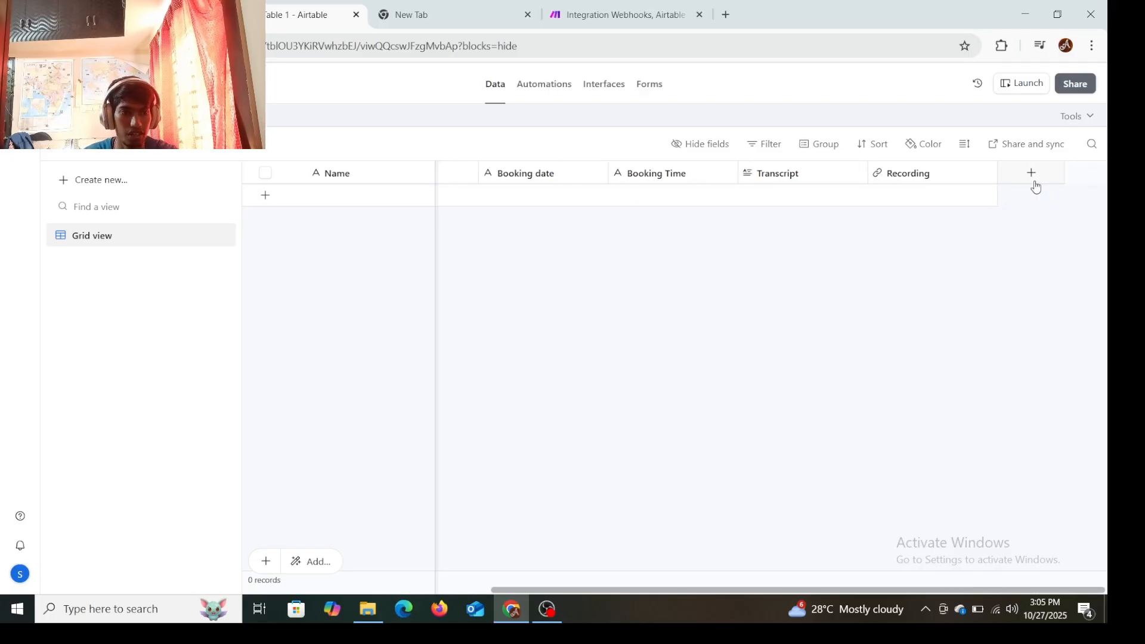
click(1032, 174)
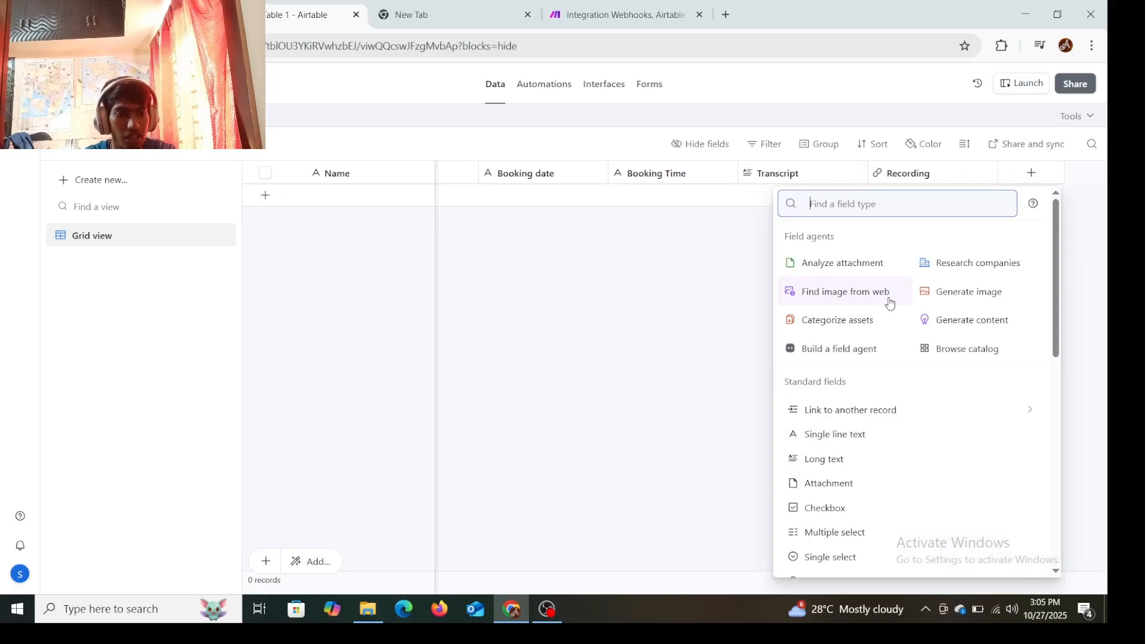
click(834, 460)
text(Summa)
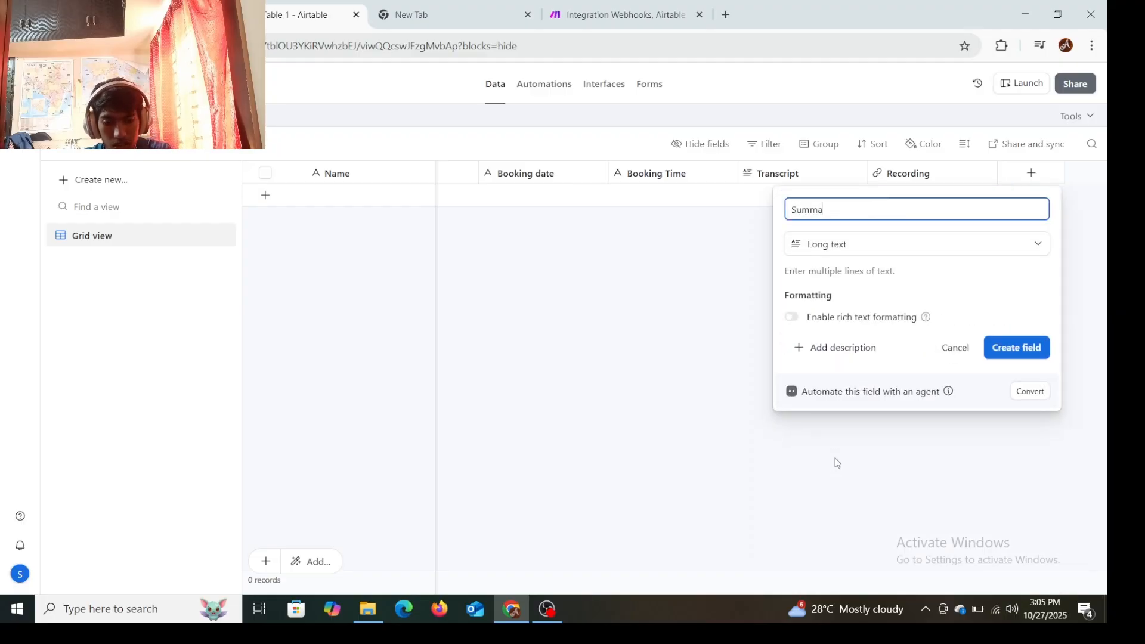
text(ry)
click(1015, 352)
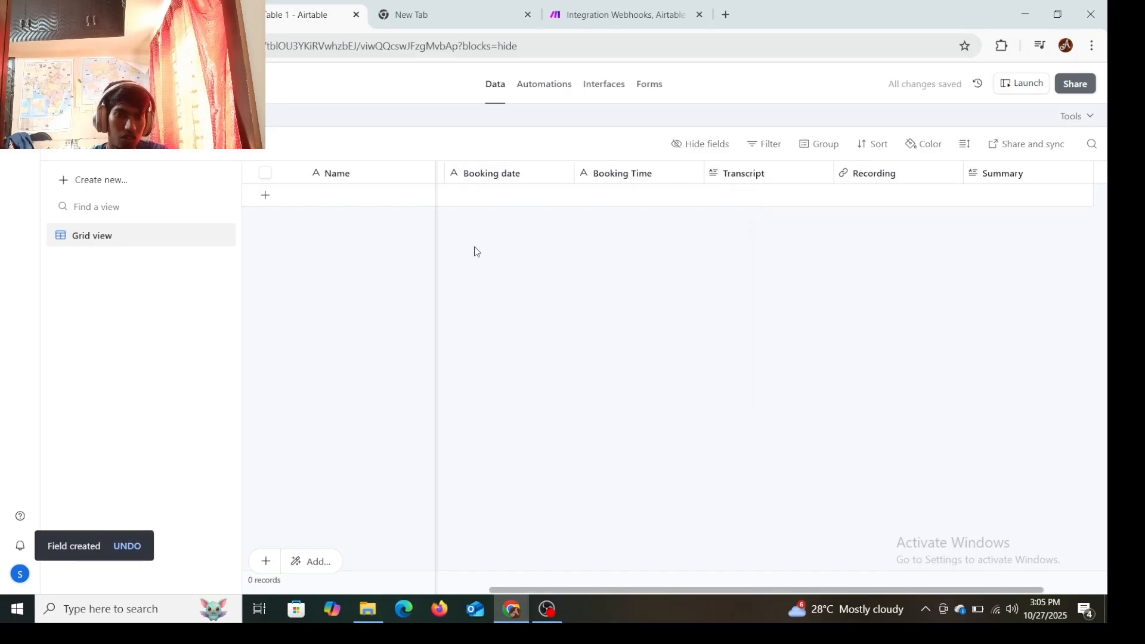
scroll(474, 245, left, 5)
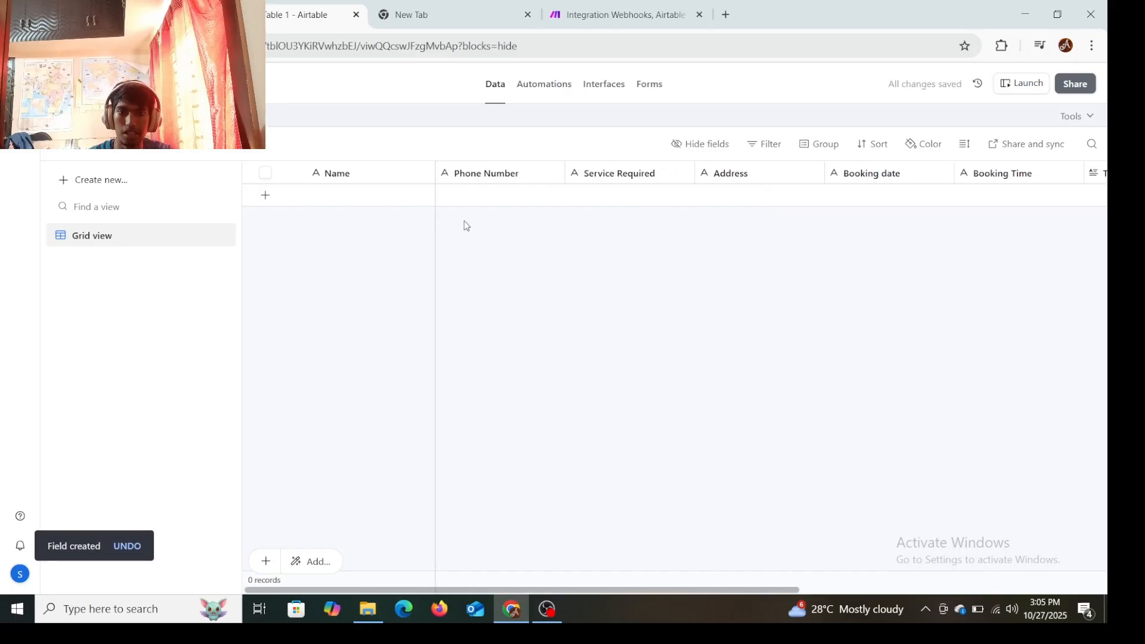
Switch to the Make scenario and save the Airtable module with base YT Demo and Table 1, leaving the record fields empty.
click(621, 14)
click(566, 163)
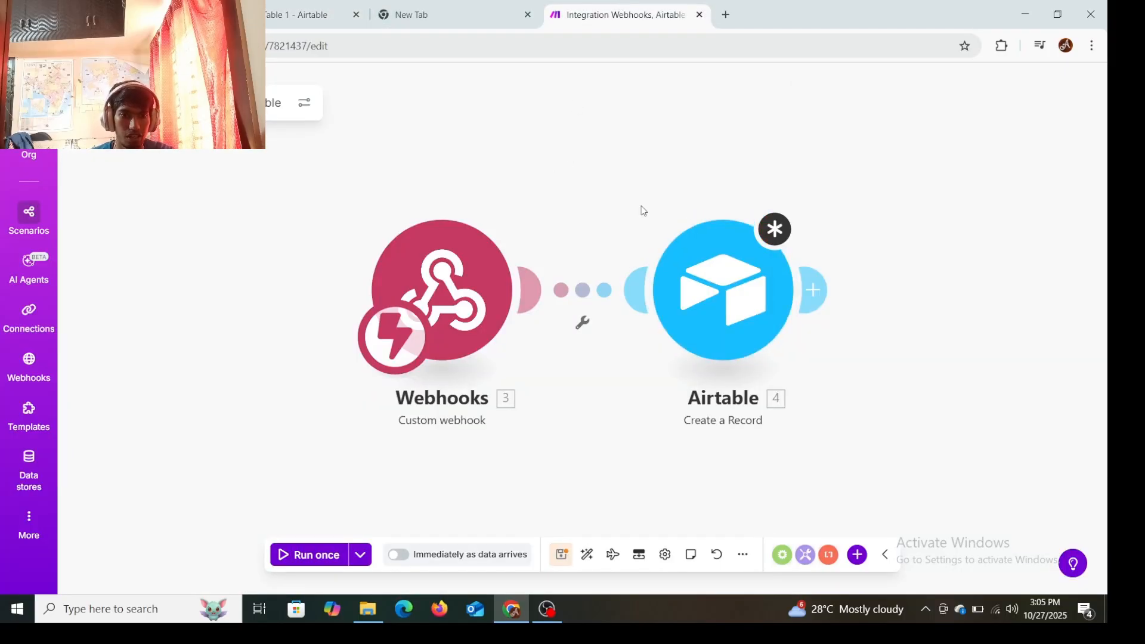
click(691, 253)
click(1046, 270)
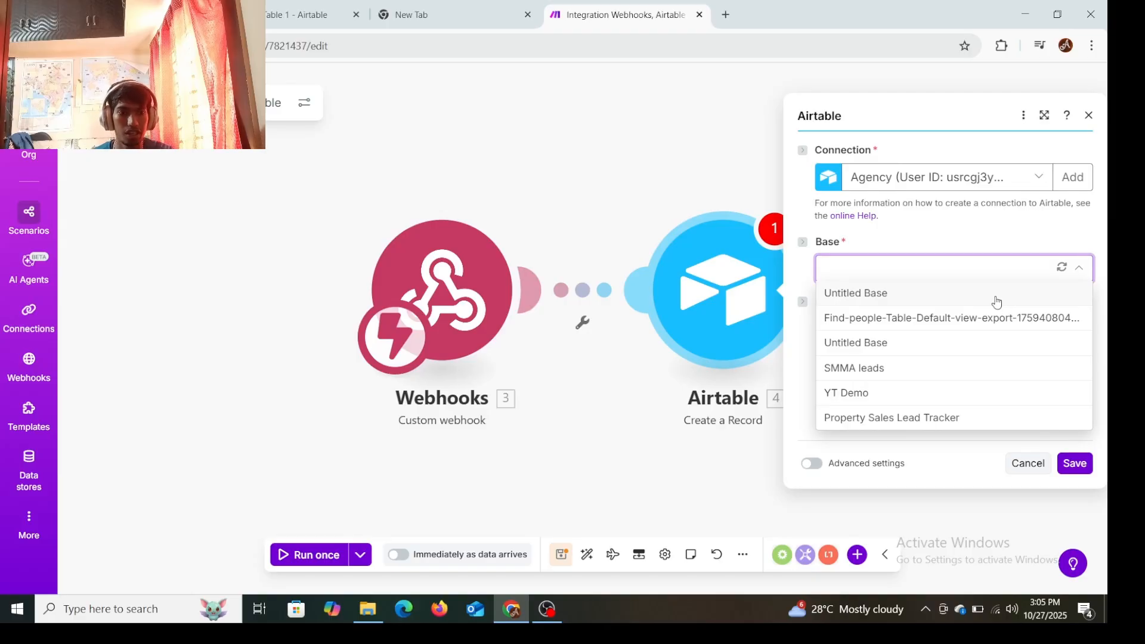
click(915, 395)
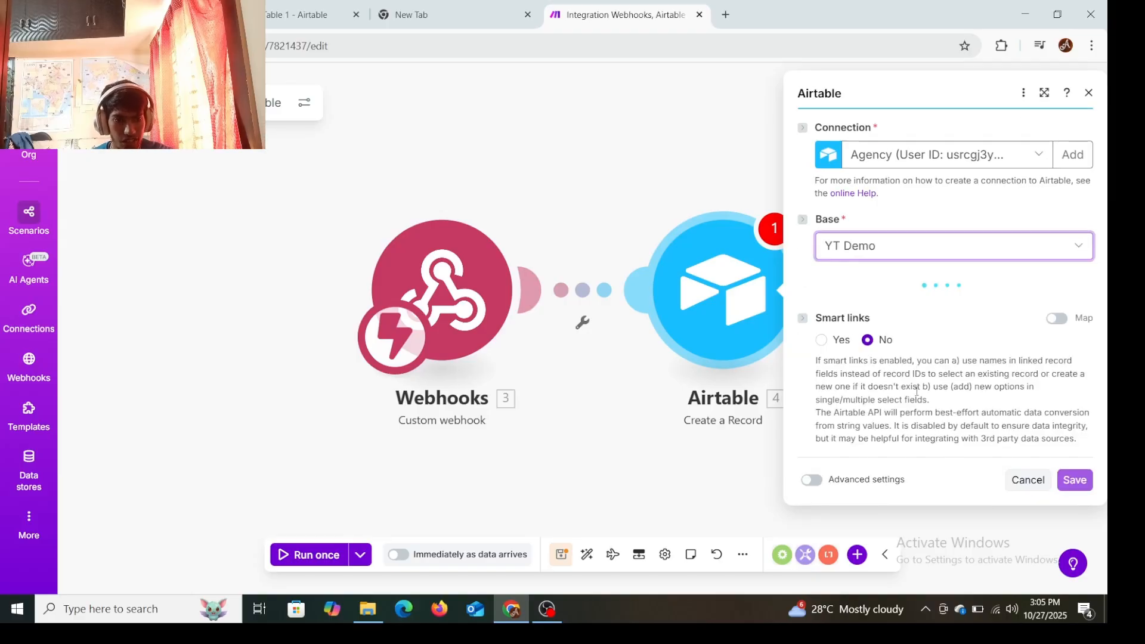
click(902, 308)
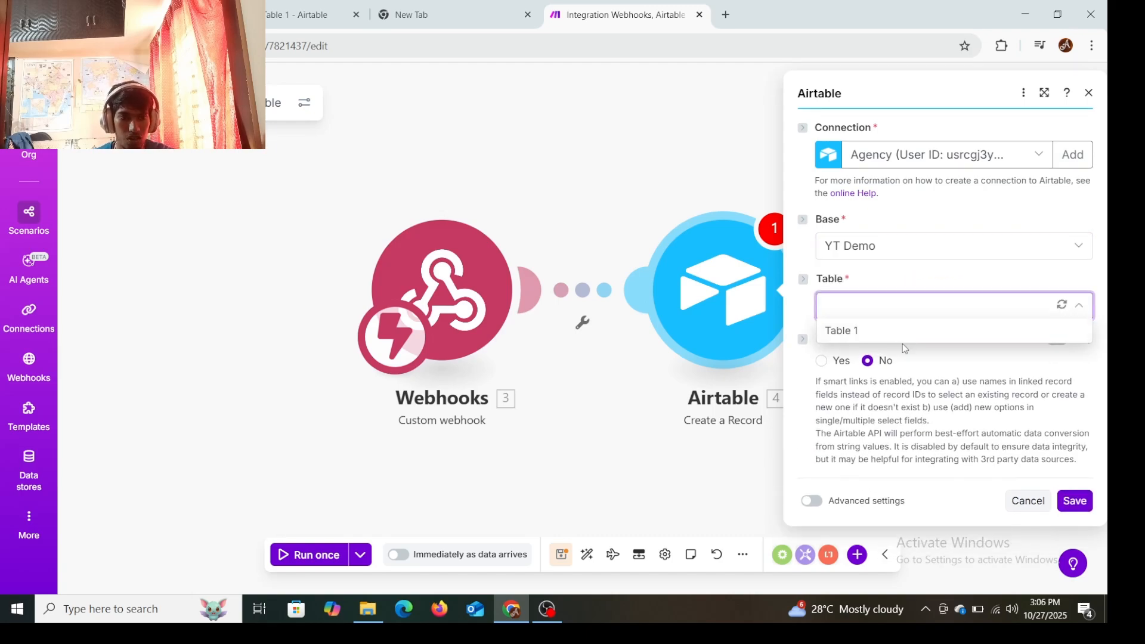
click(904, 332)
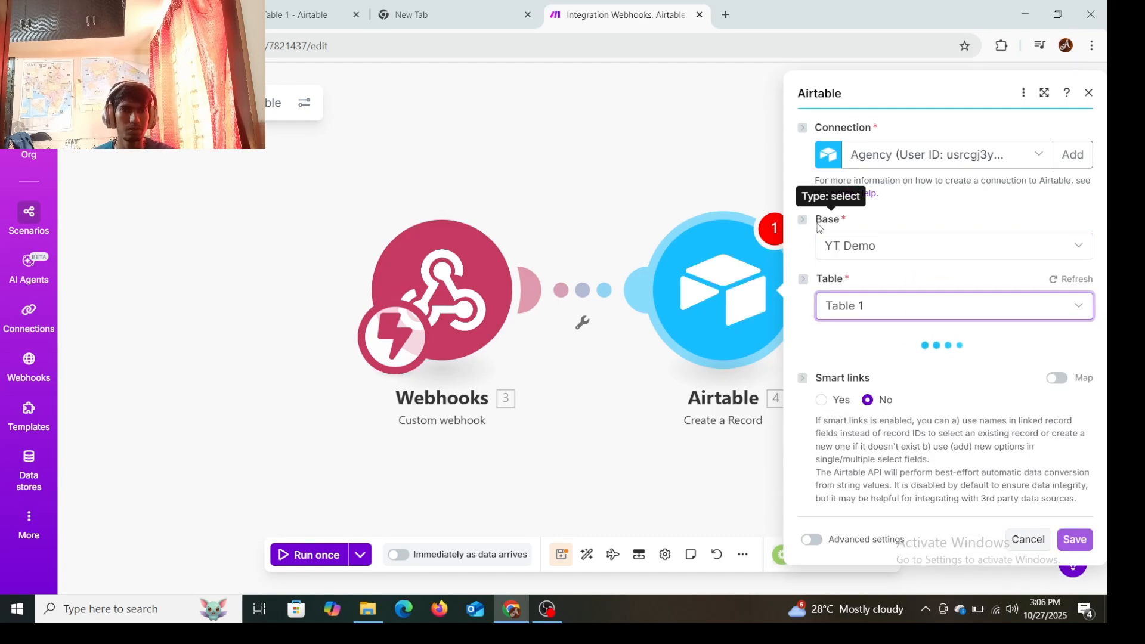
scroll(869, 235, down, 3)
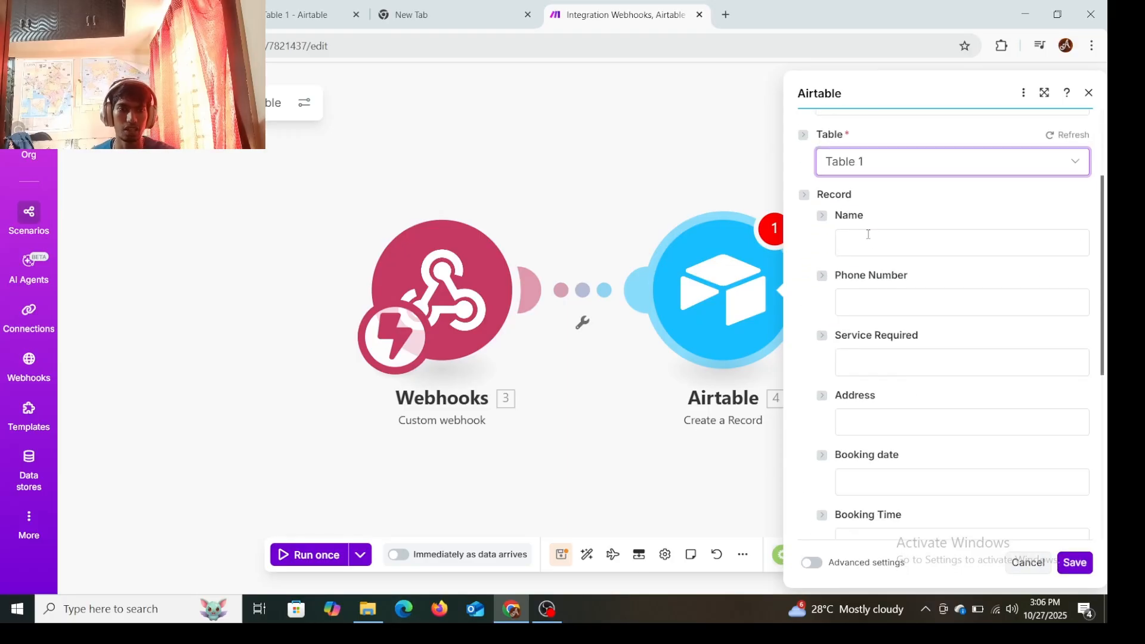
click(889, 256)
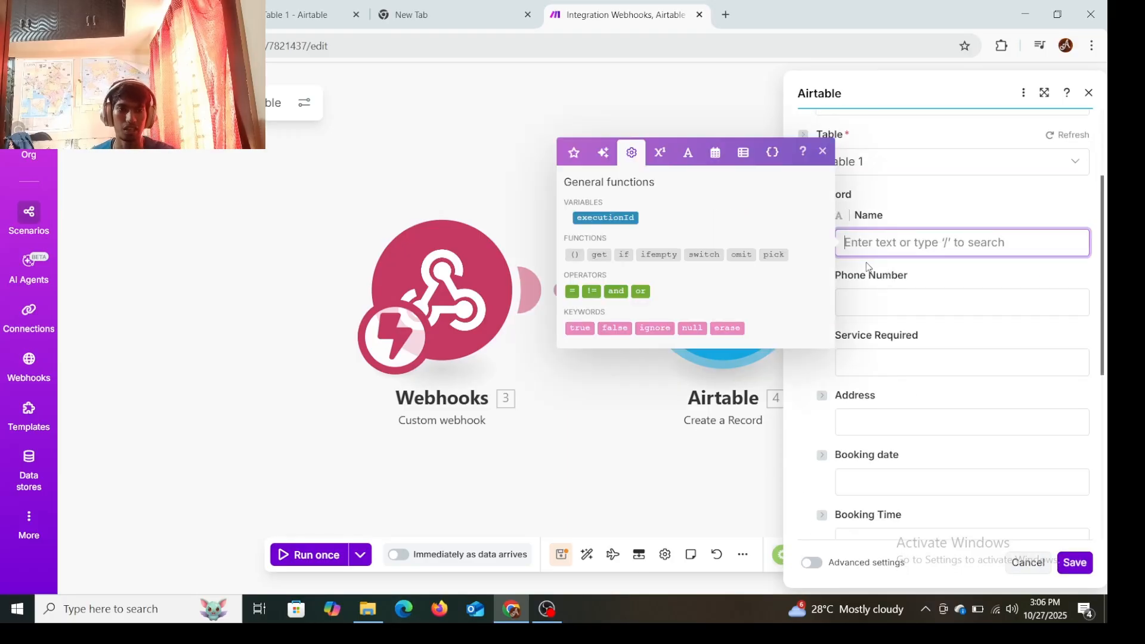
click(901, 217)
click(1074, 569)
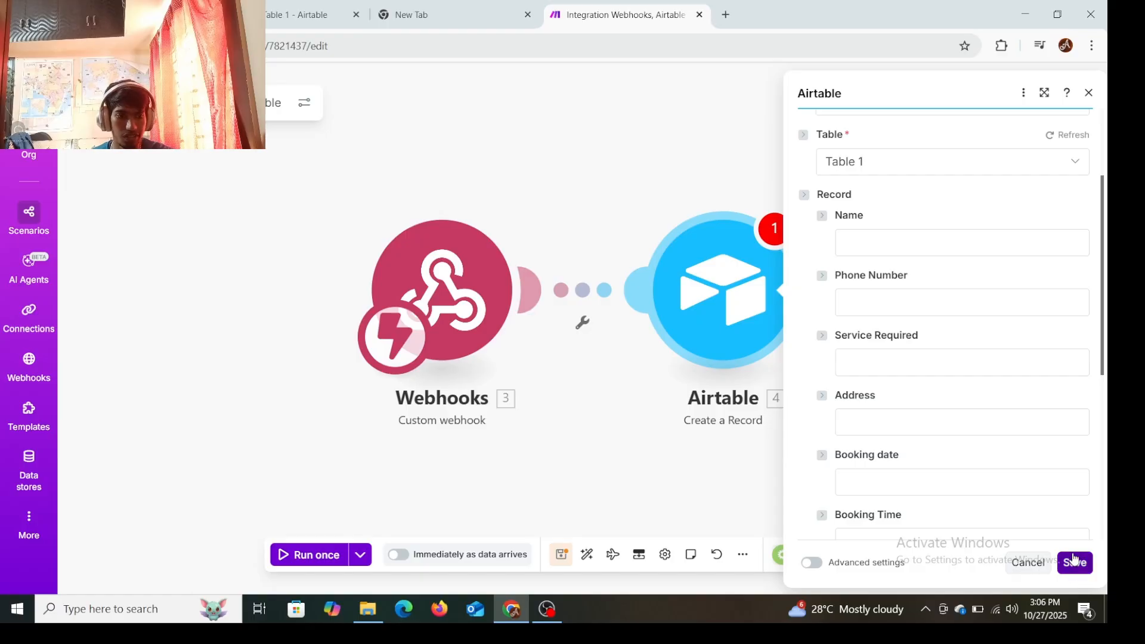
click(568, 306)
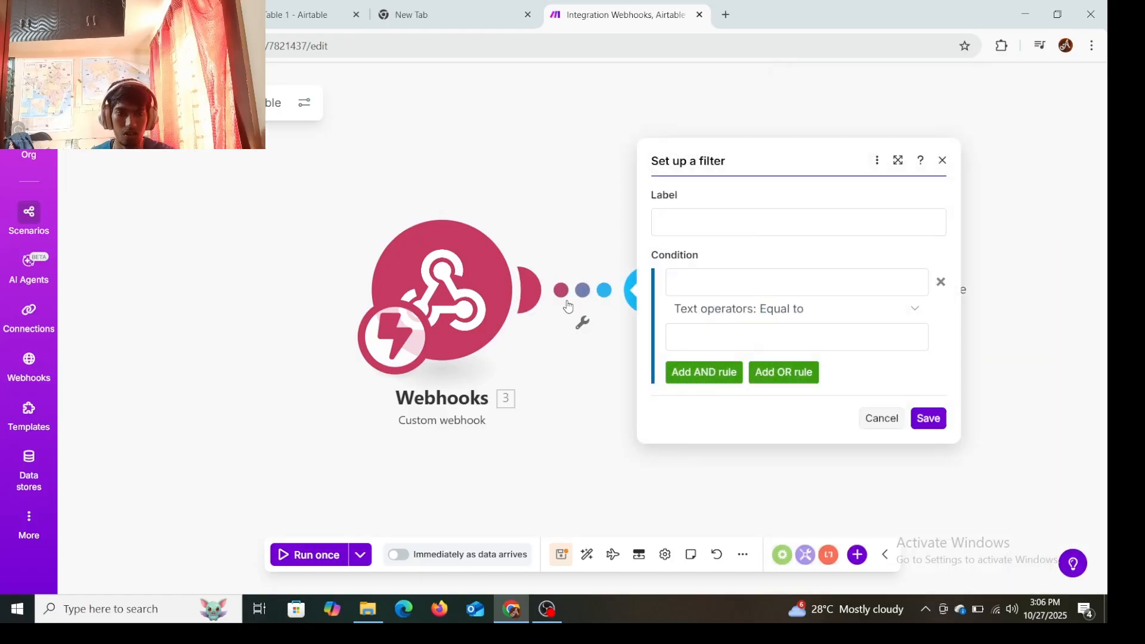
click(745, 283)
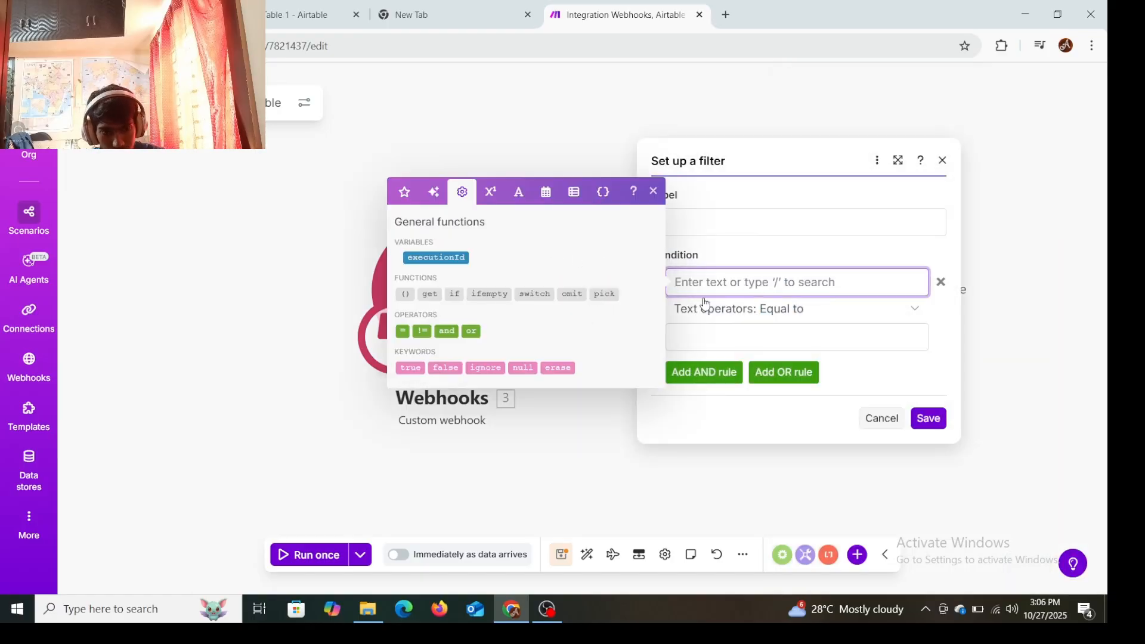
click(922, 421)
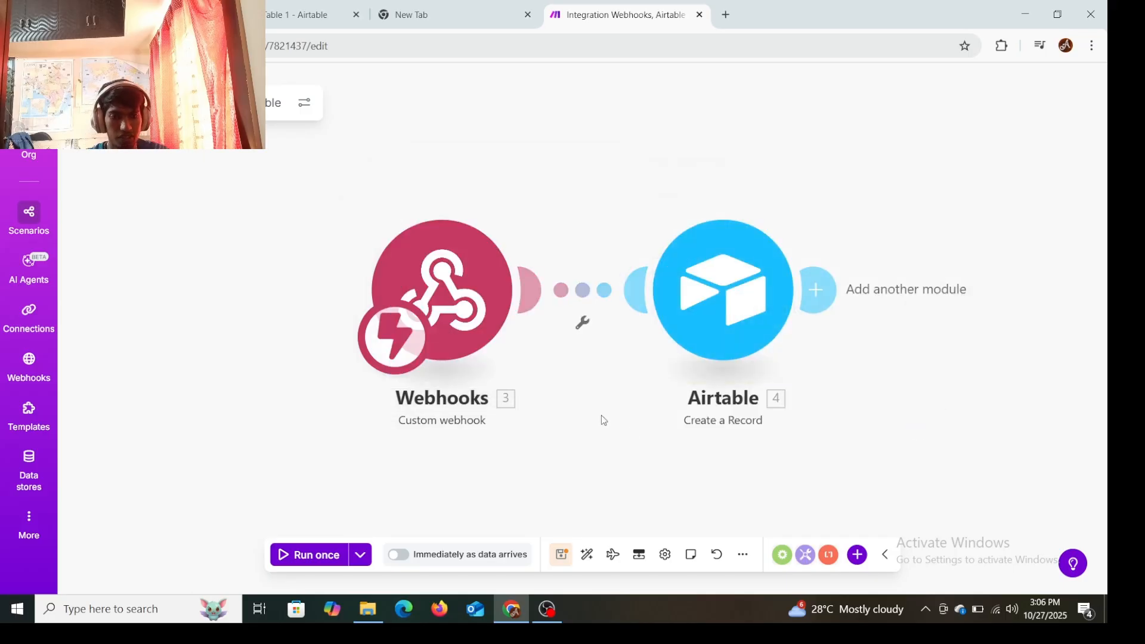
Save the scenario and run only the Webhooks module so that it waits for call data.
click(562, 554)
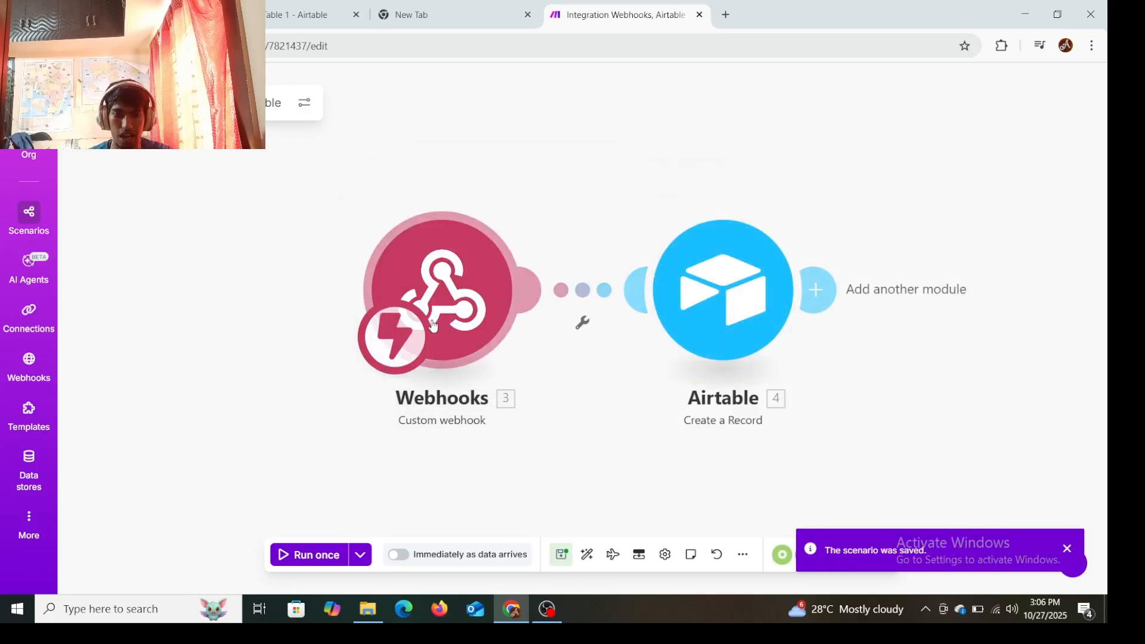
right_click(443, 255)
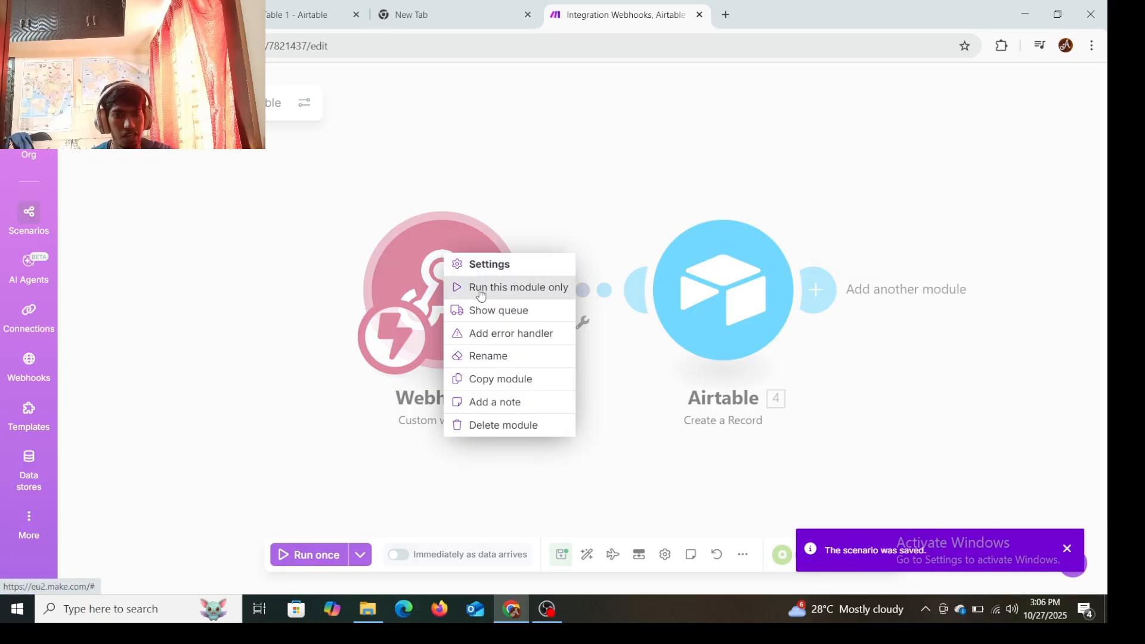
click(483, 289)
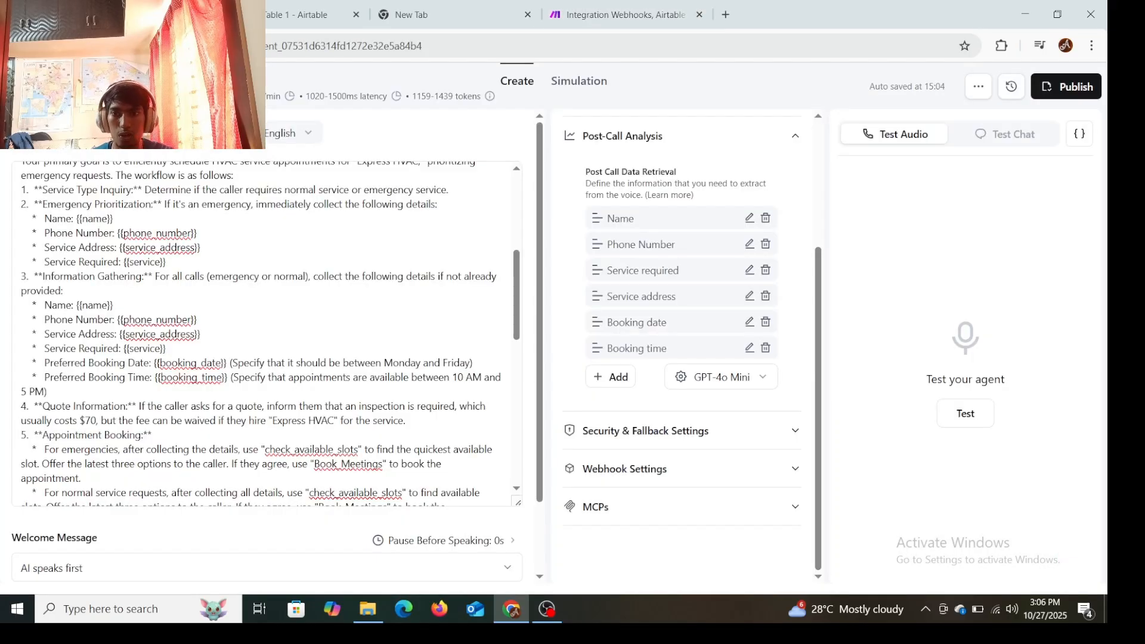
Switch to the Retell agent, start a test audio call, and end it right away to send data to the webhook.
click(959, 420)
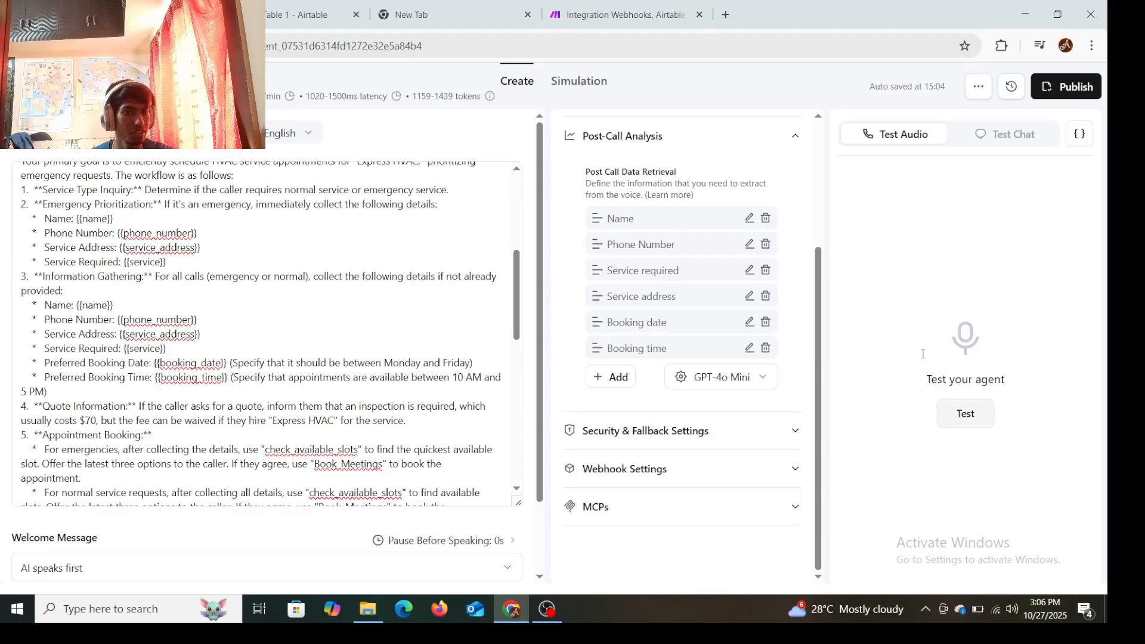
click(964, 412)
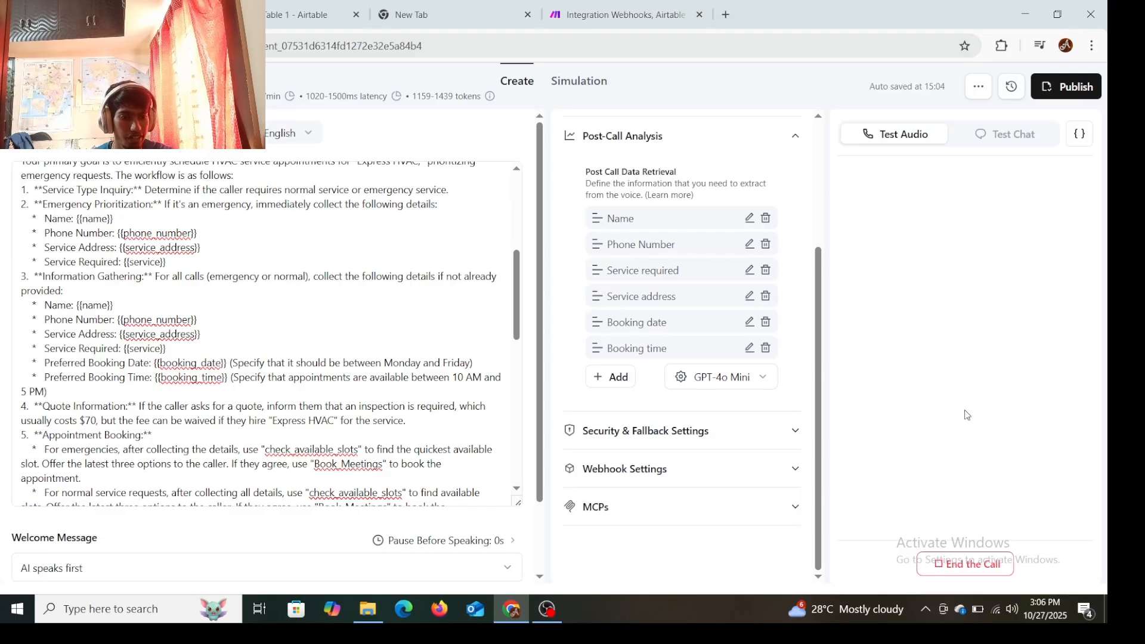
click(977, 574)
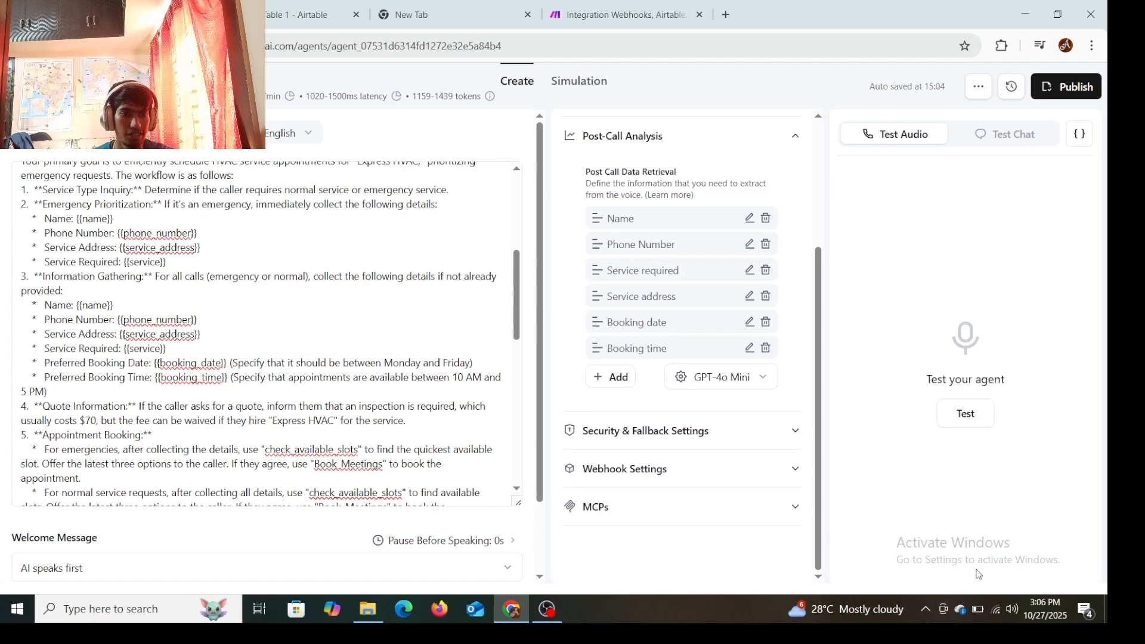
Switch to the Make scenario and check the event type in the Webhooks module's output bundle, then close the output.
click(559, 13)
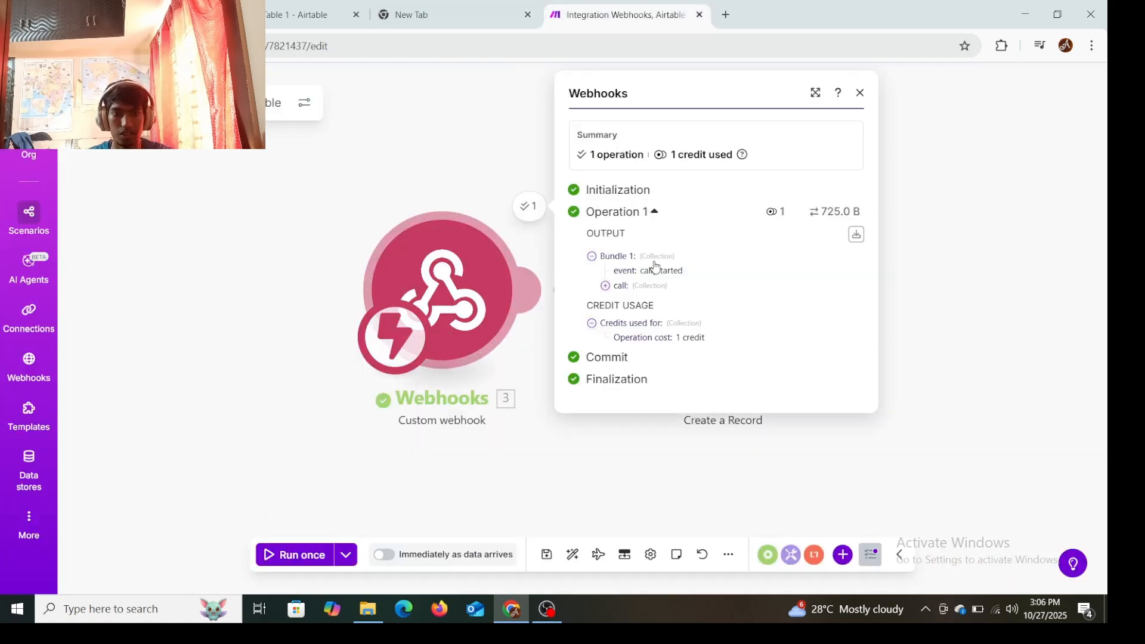
drag(690, 272, 637, 276)
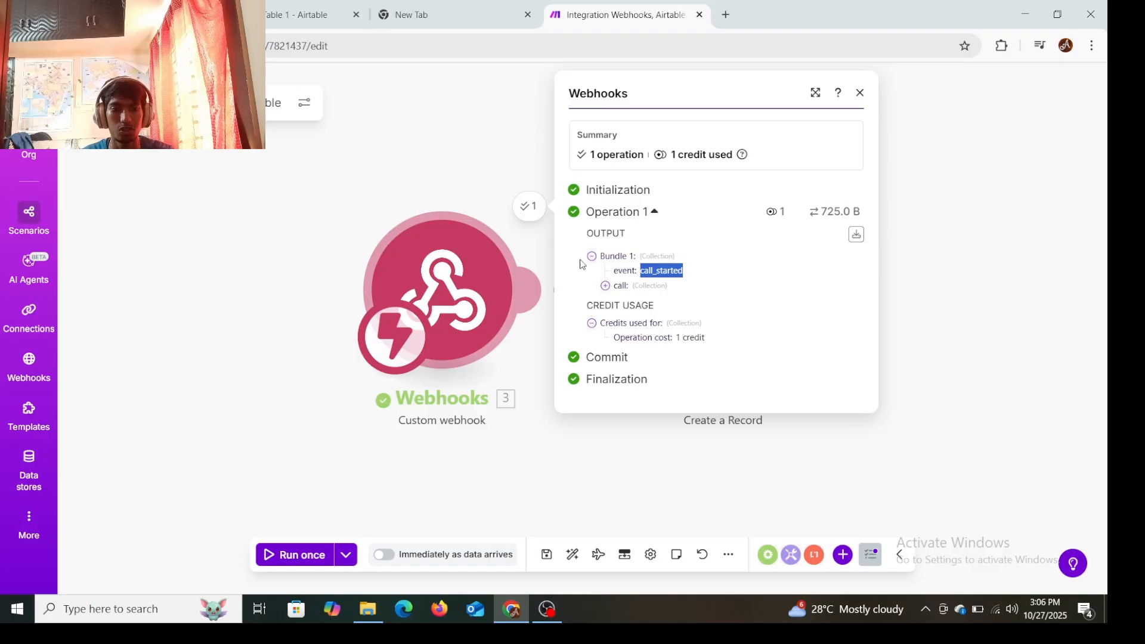
click(538, 270)
click(282, 254)
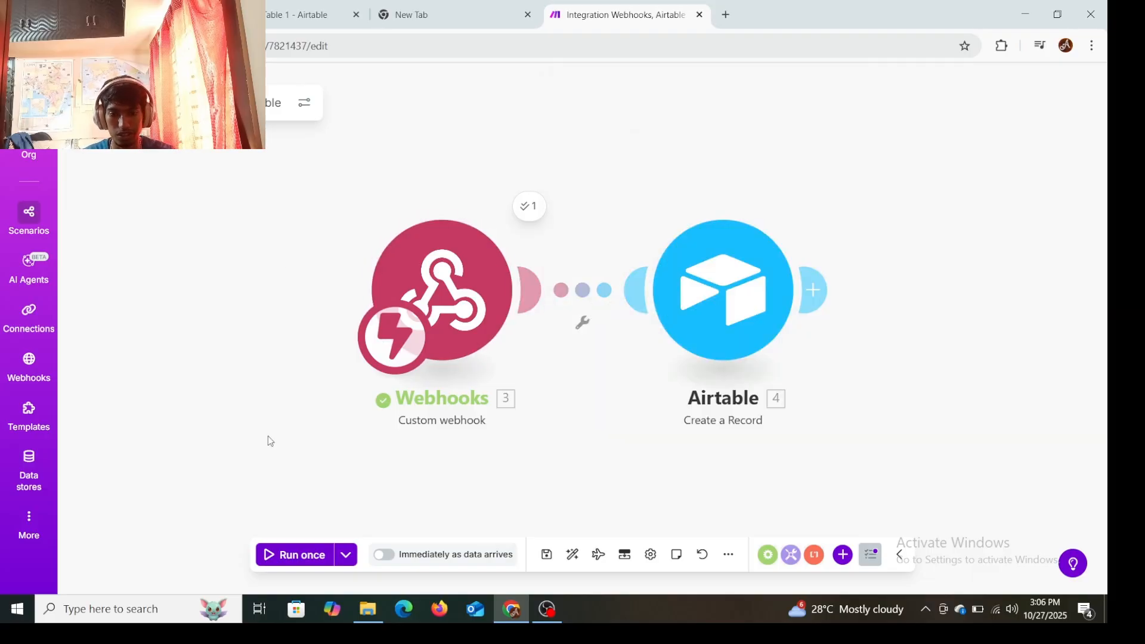
Run the scenario once with the existing data in the webhook queue and check the event type in the Webhooks output.
click(301, 557)
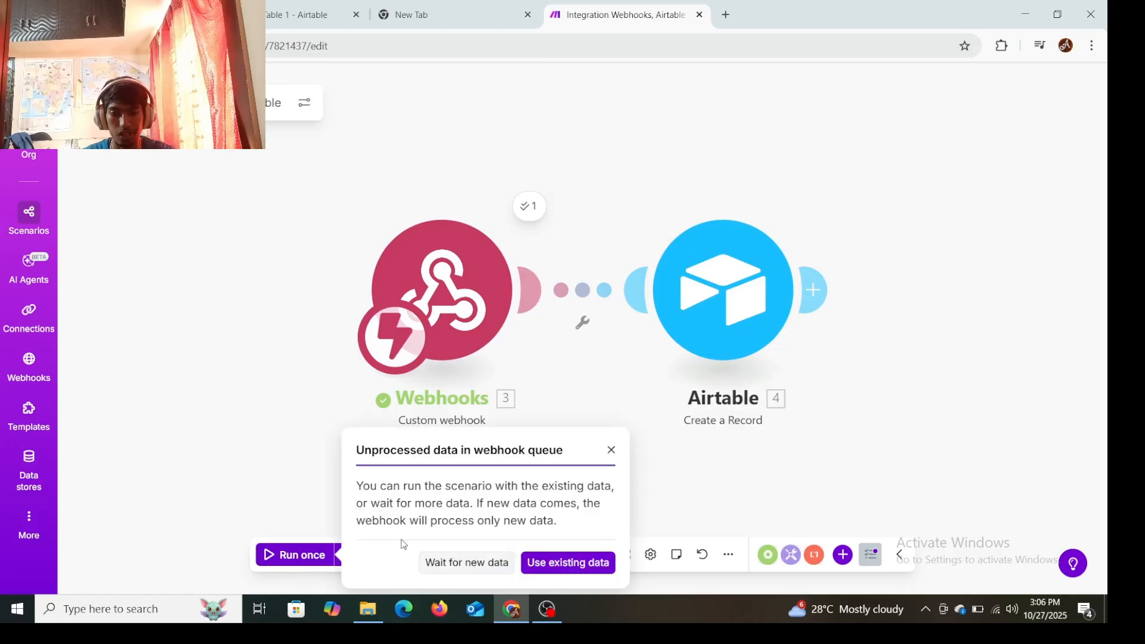
click(553, 564)
click(533, 208)
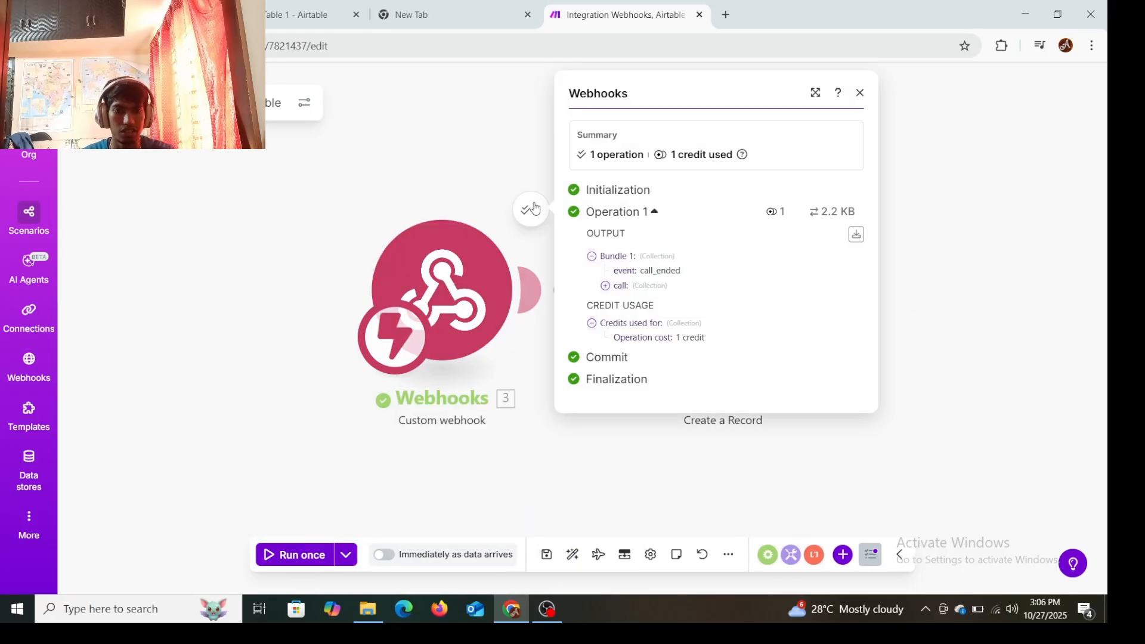
drag(701, 273, 636, 282)
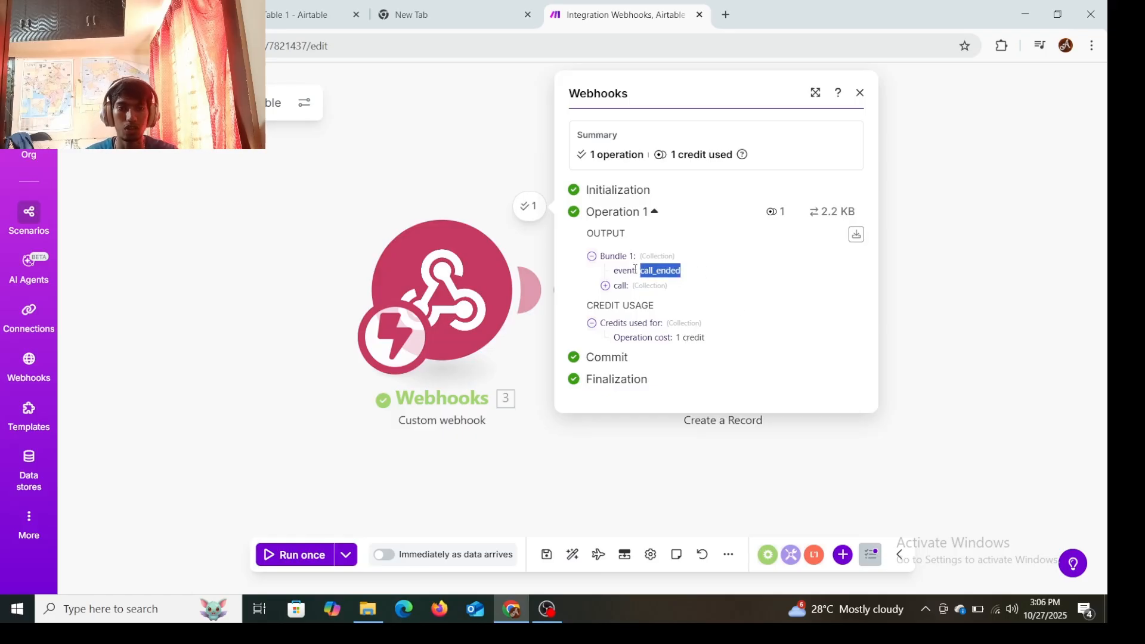
click(742, 274)
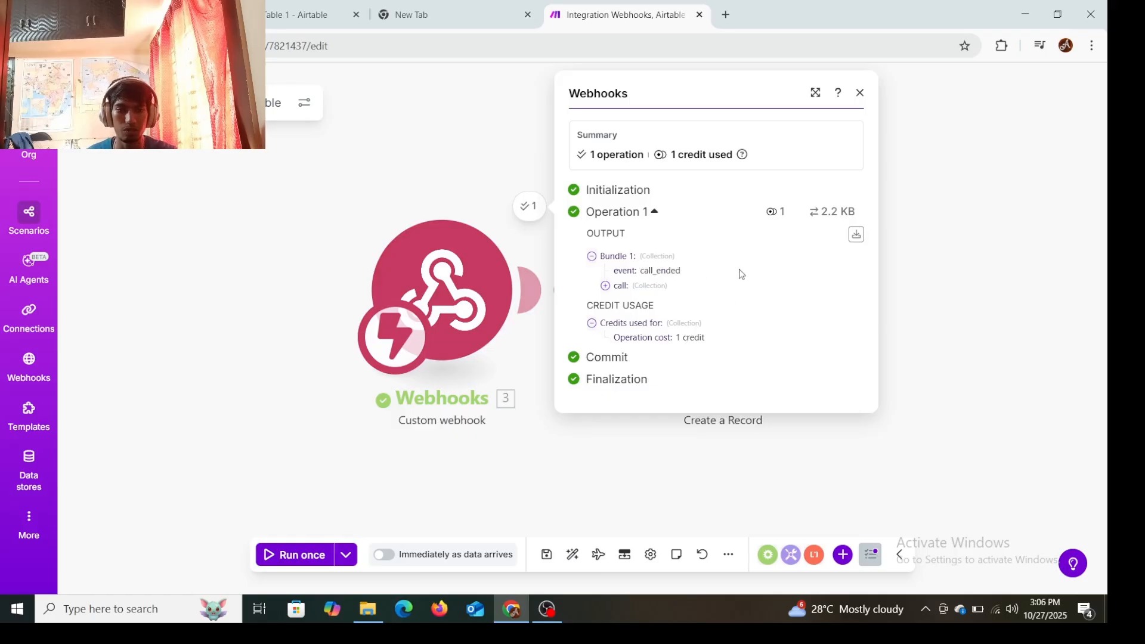
Run the scenario again with the remaining queued data, dismiss the notice, and inspect the new bundle's event type.
click(300, 552)
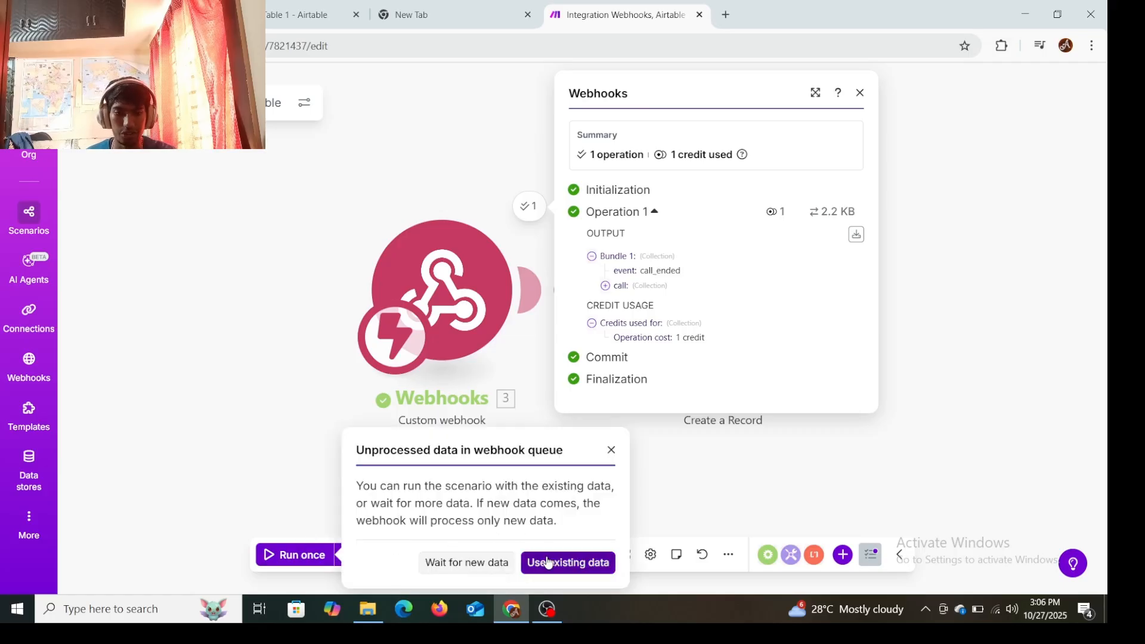
click(547, 563)
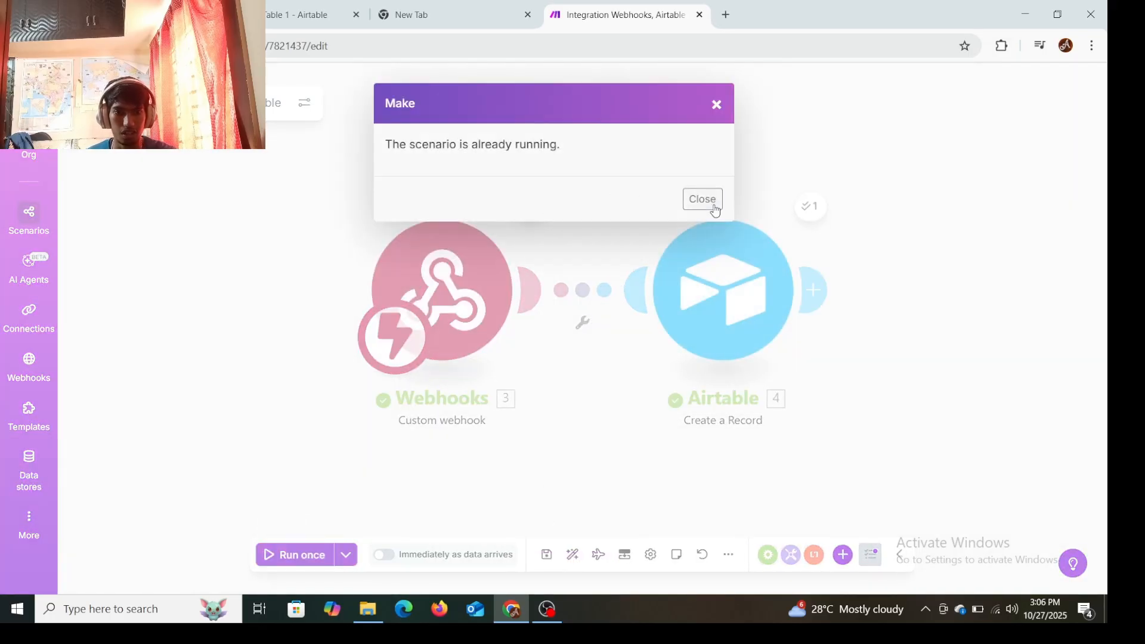
click(714, 205)
click(529, 207)
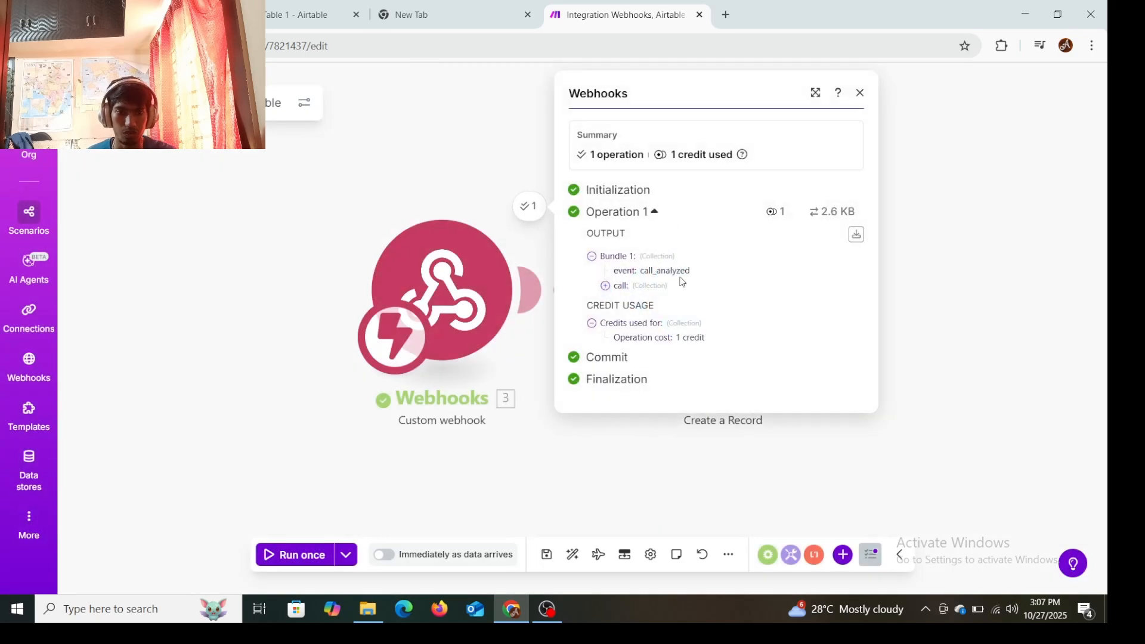
drag(691, 272, 649, 271)
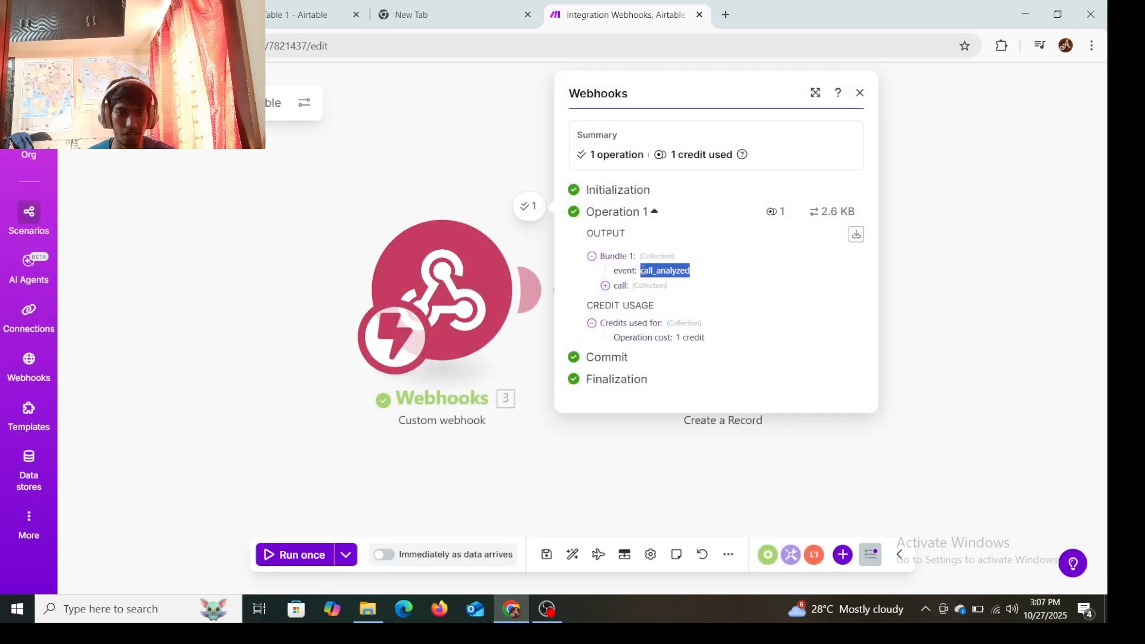
Add a filter between the Webhooks and Airtable modules requiring event to be equal to call_analyzed, and save it.
click(471, 185)
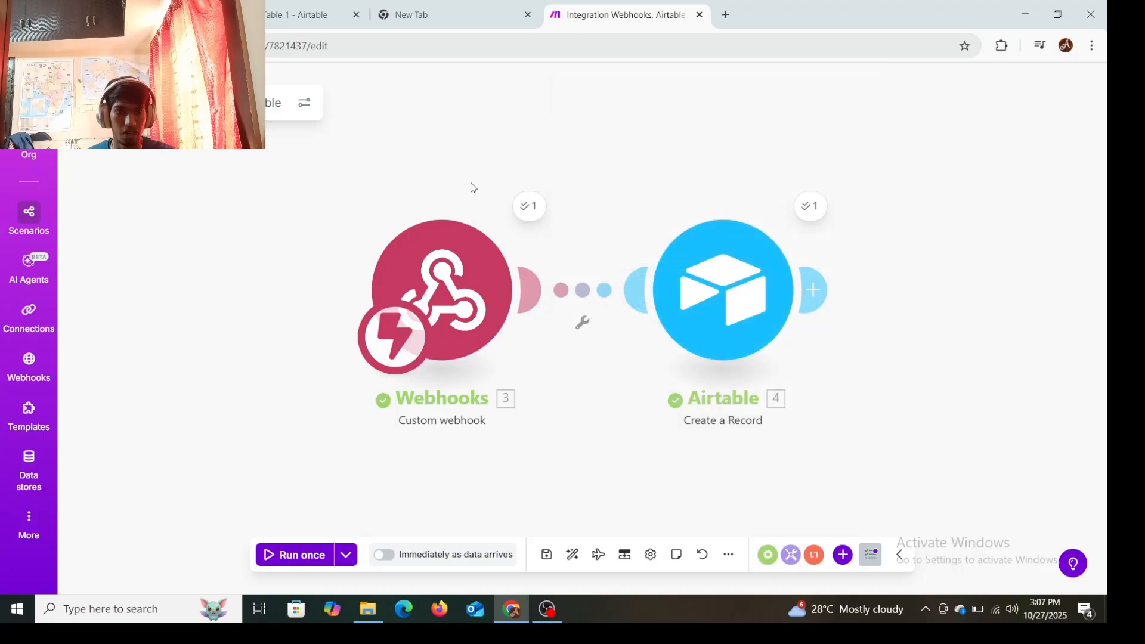
click(583, 291)
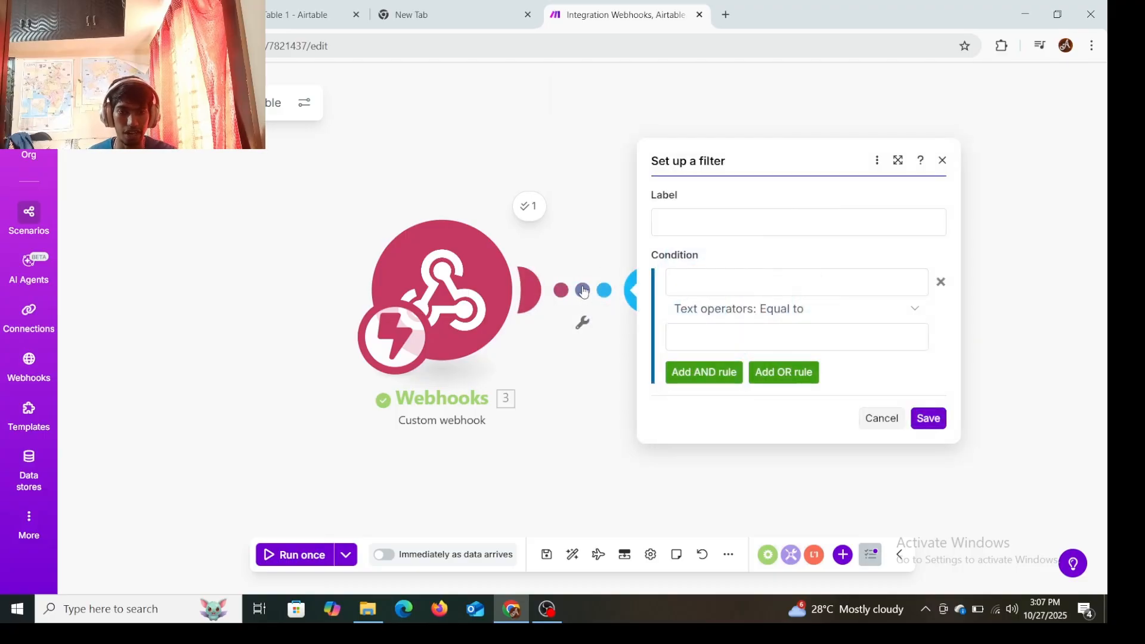
click(722, 281)
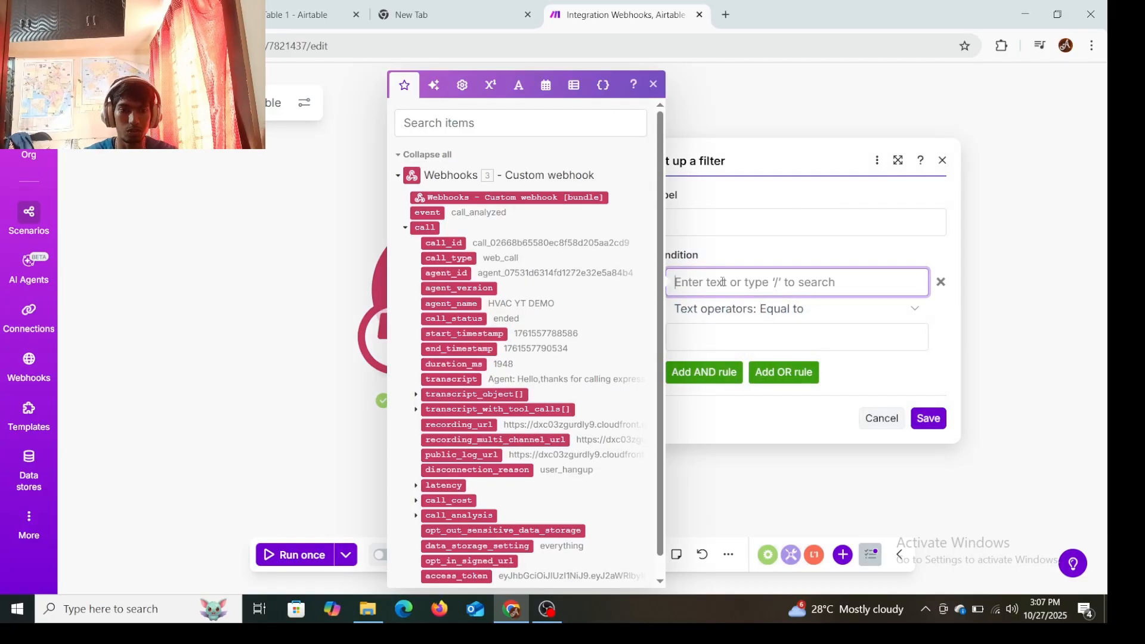
click(432, 212)
click(790, 335)
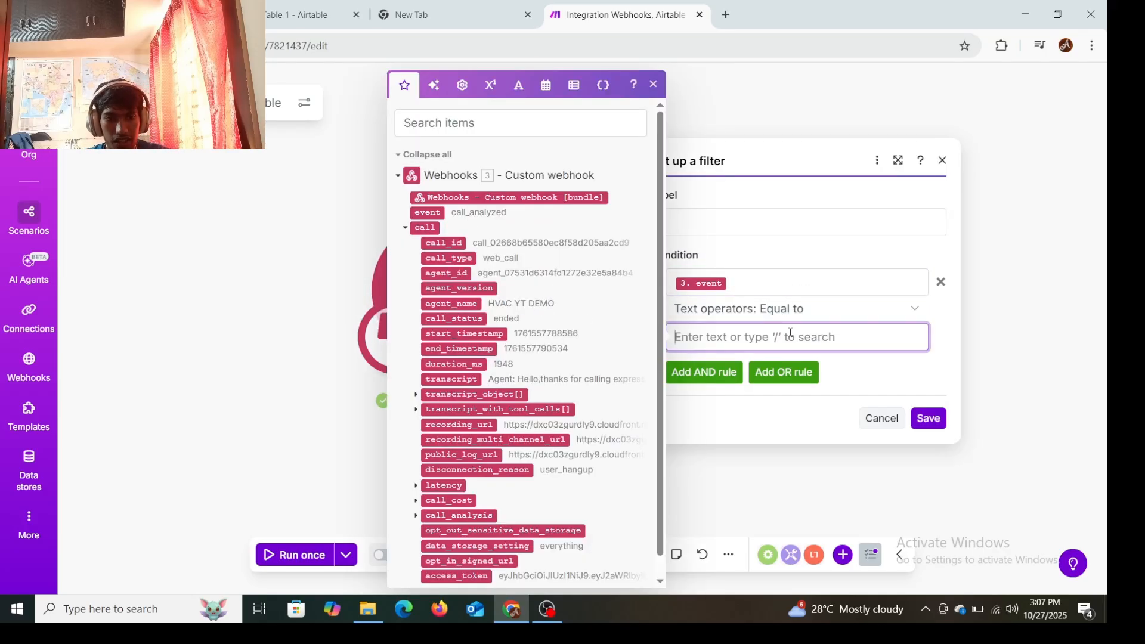
click(799, 310)
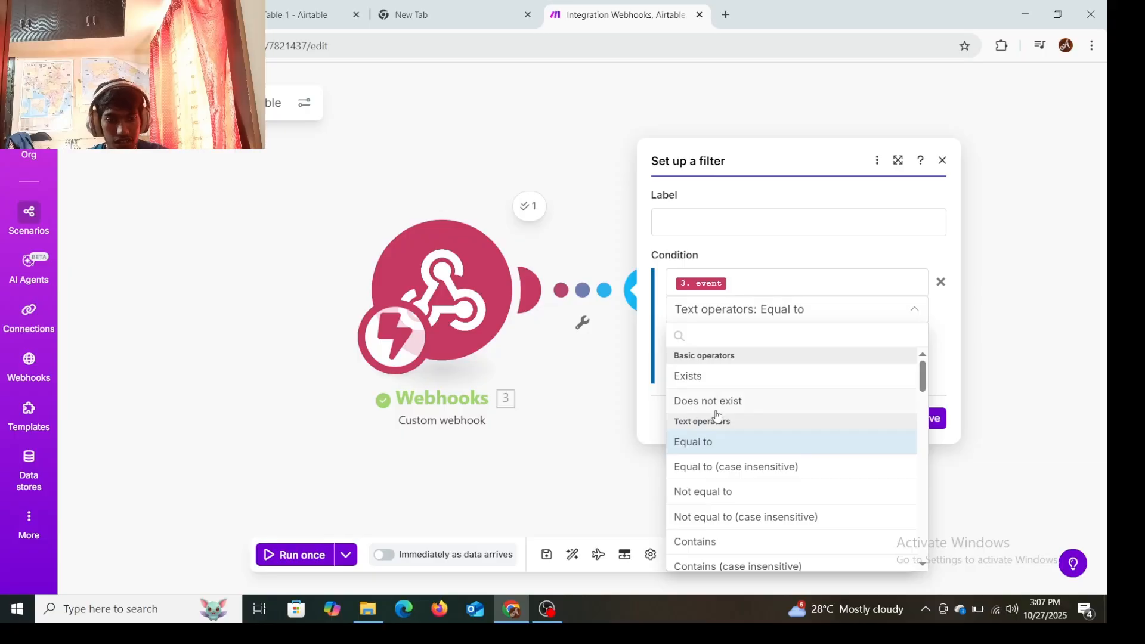
click(727, 442)
click(769, 338)
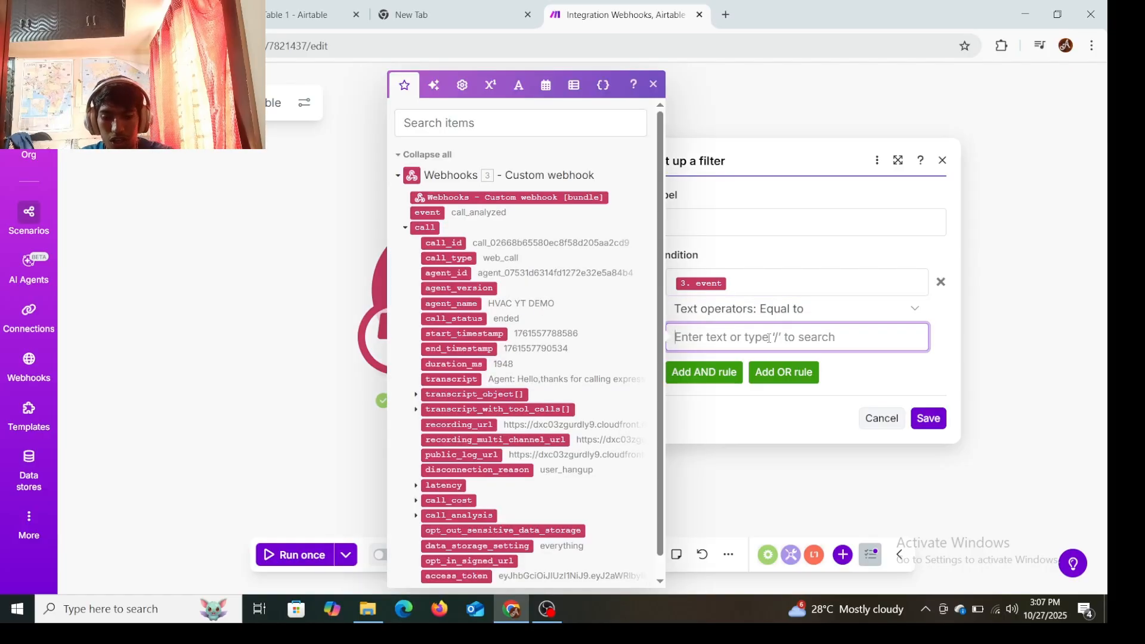
text(call_analyzed)
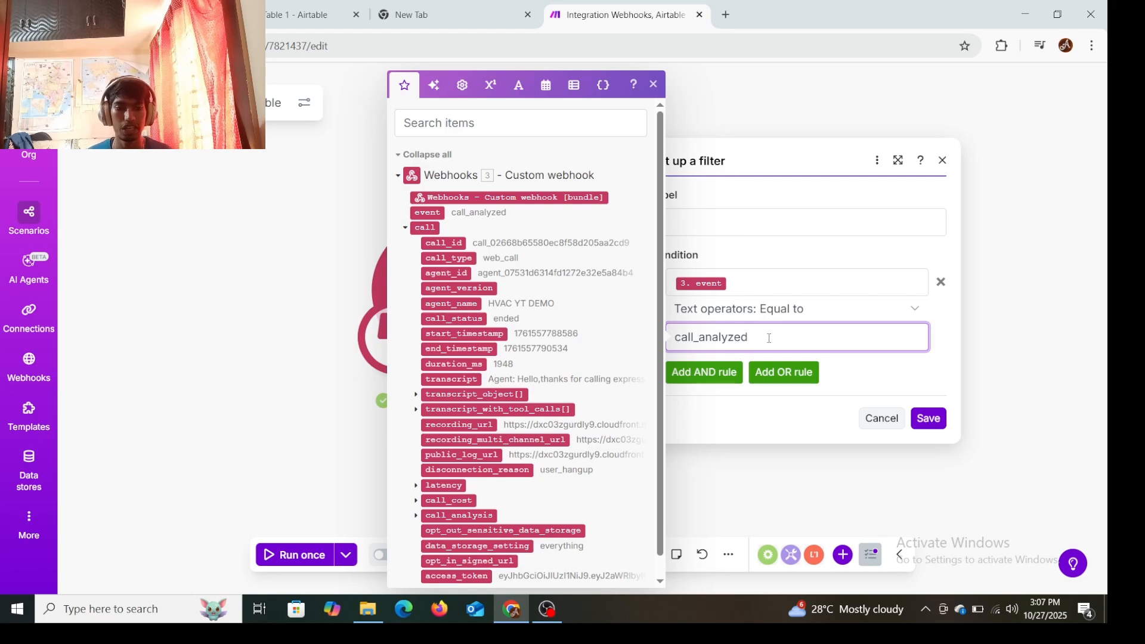
click(945, 420)
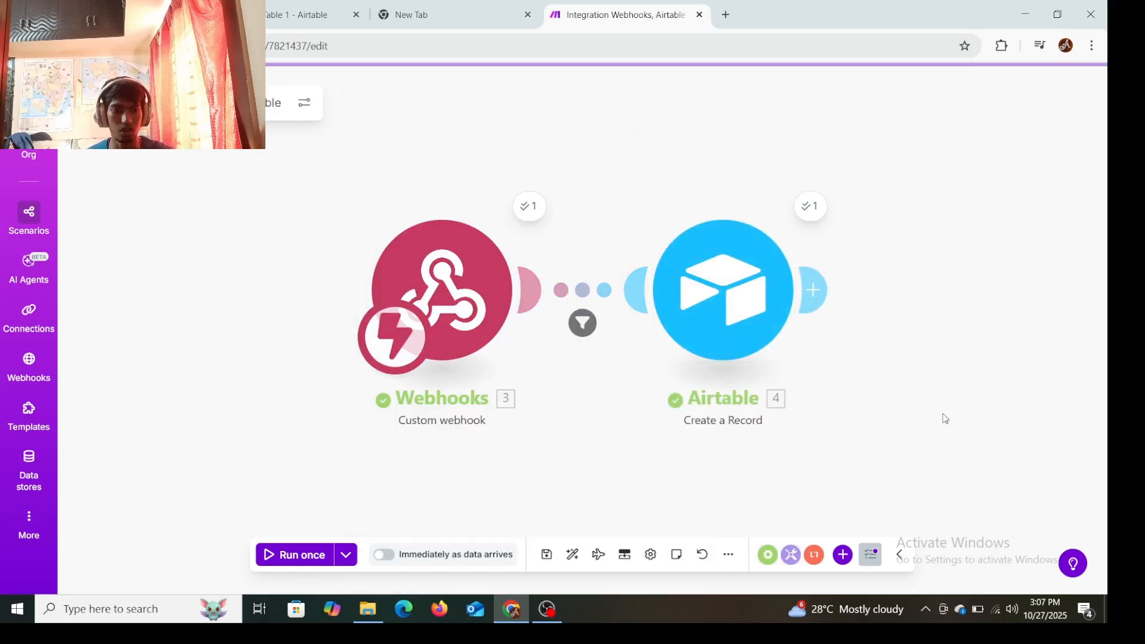
click(589, 299)
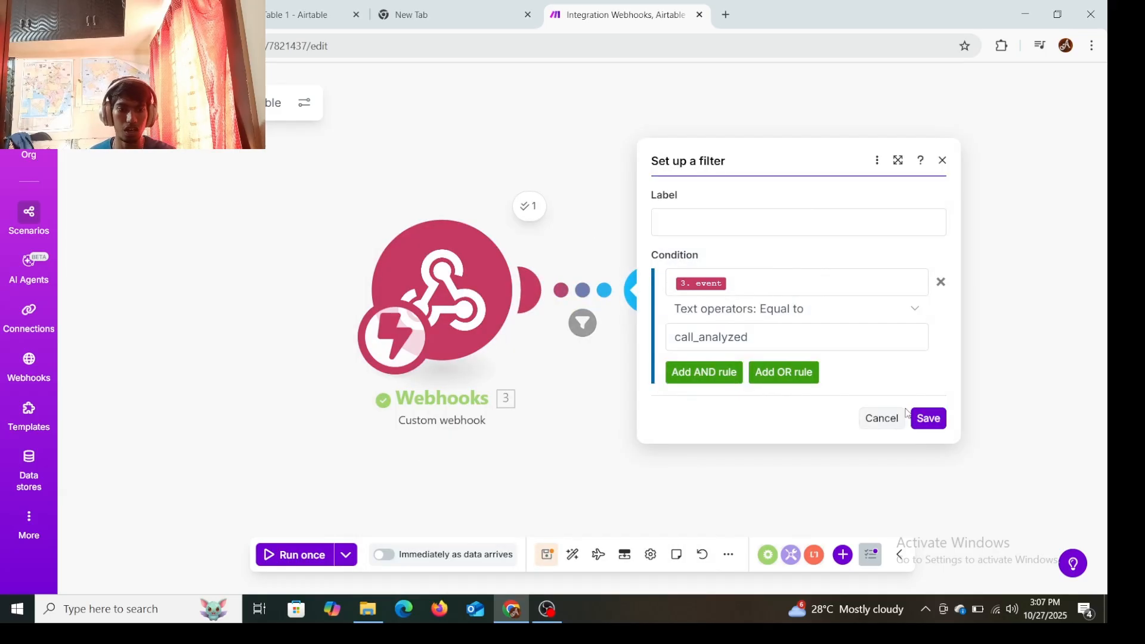
click(929, 418)
In the Airtable module, map Name, Phone Number and Service Required to the matching fields in the webhook's custom_analysis_data.
click(752, 289)
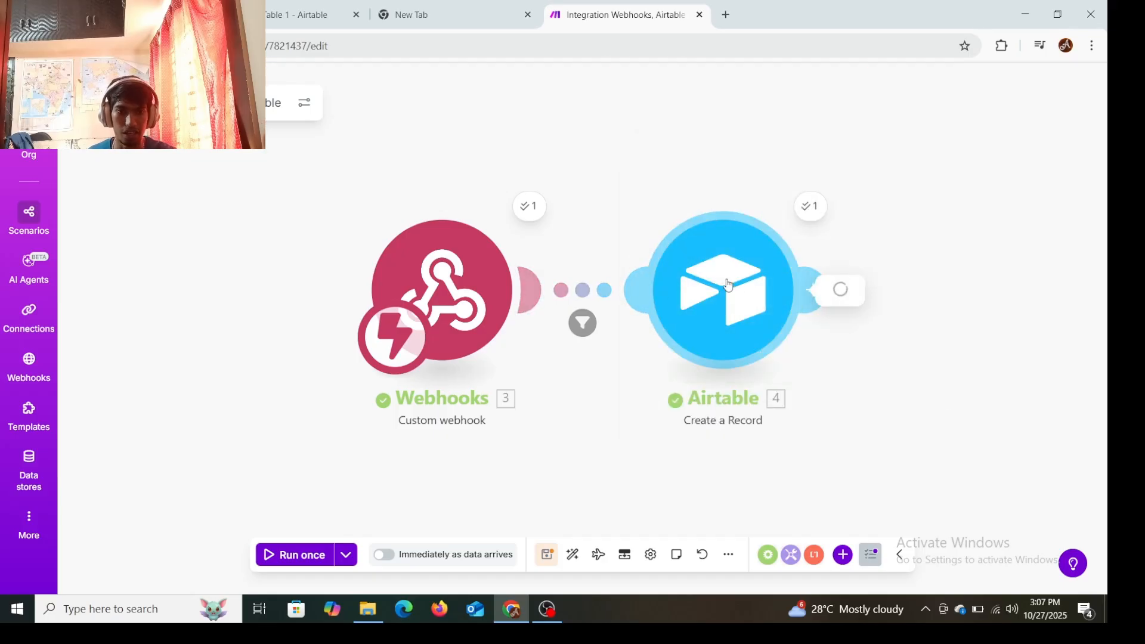
scroll(917, 327, down, 3)
scroll(917, 322, up, 2)
scroll(918, 319, up, 3)
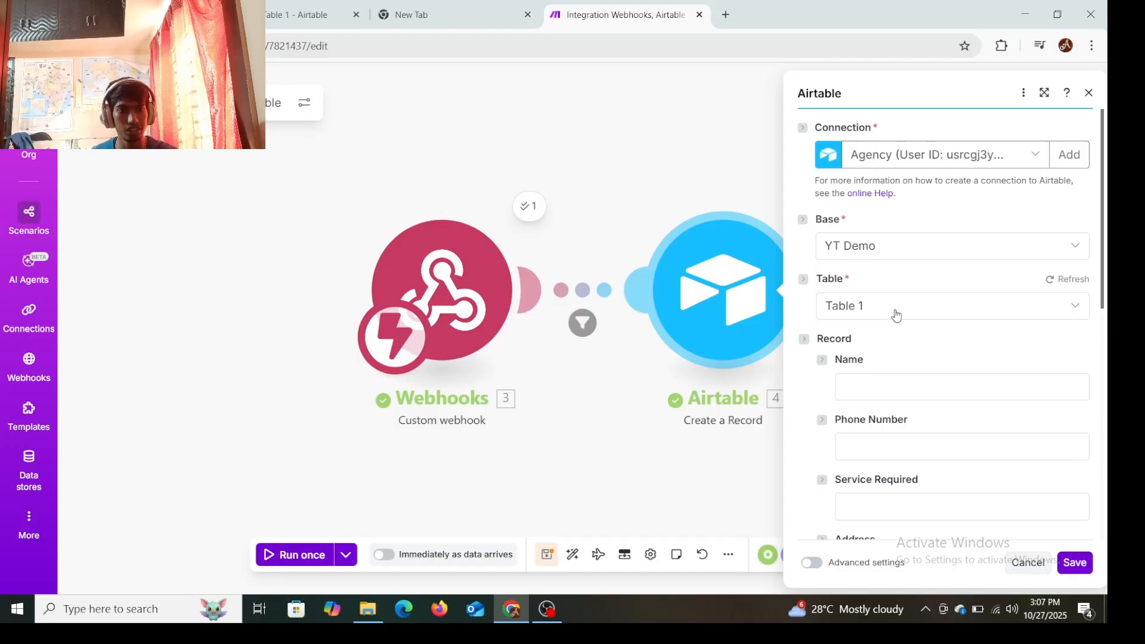
click(910, 389)
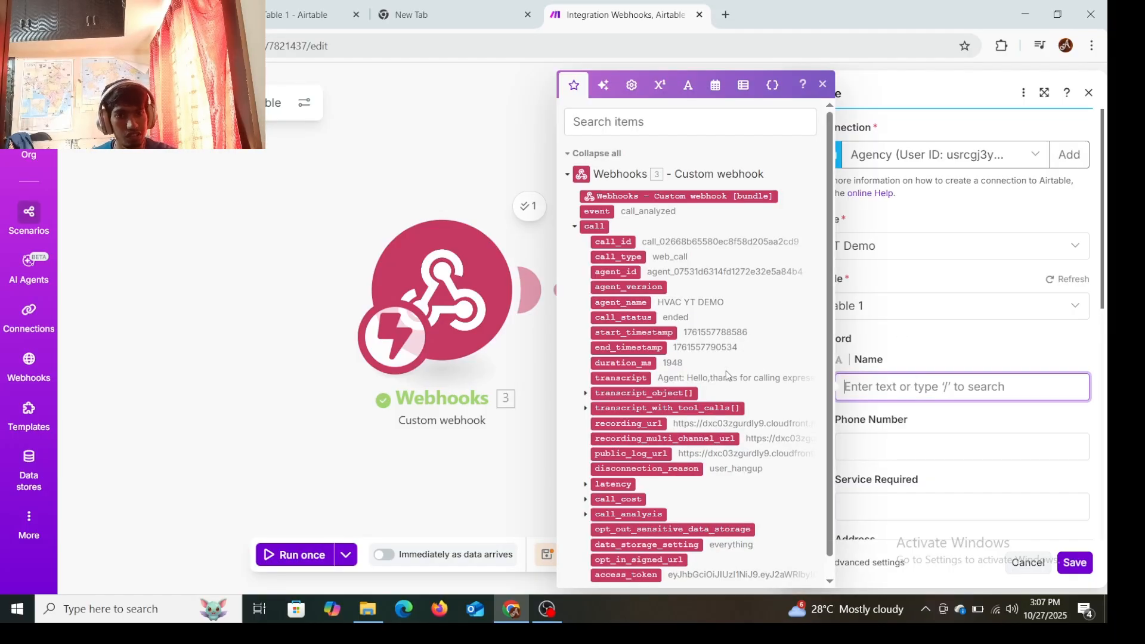
scroll(692, 388, down, 1)
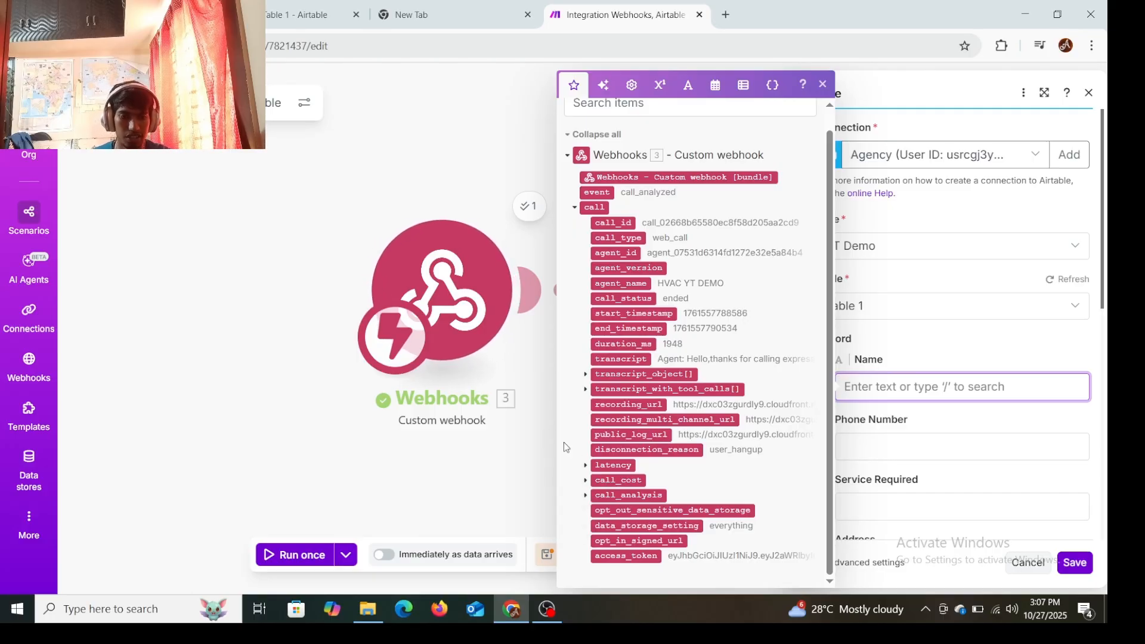
click(584, 495)
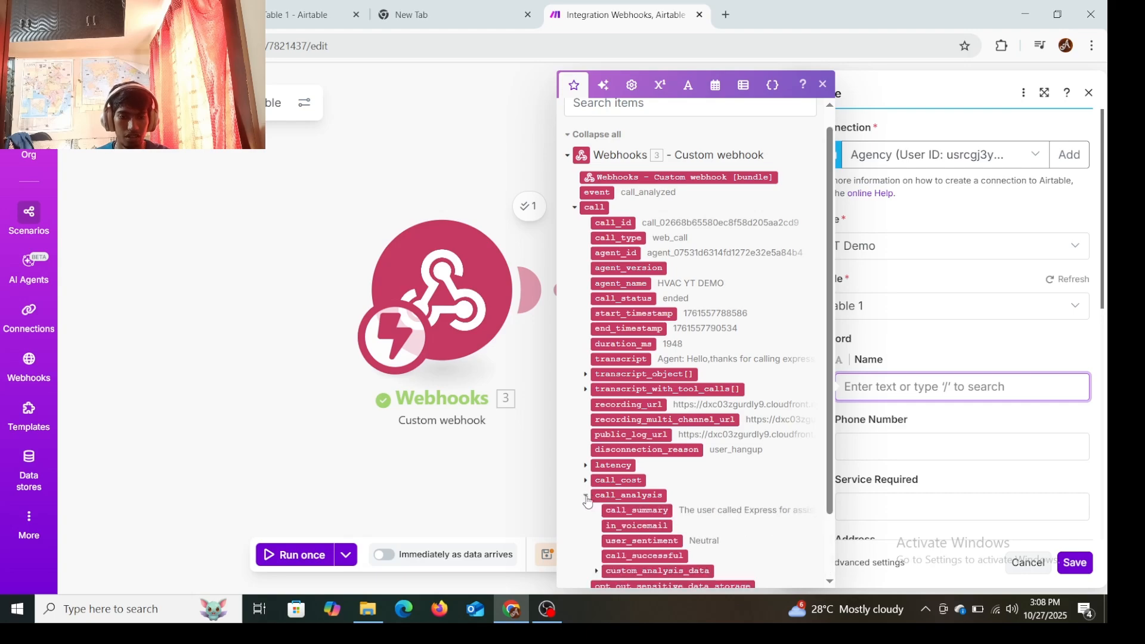
scroll(591, 513, down, 2)
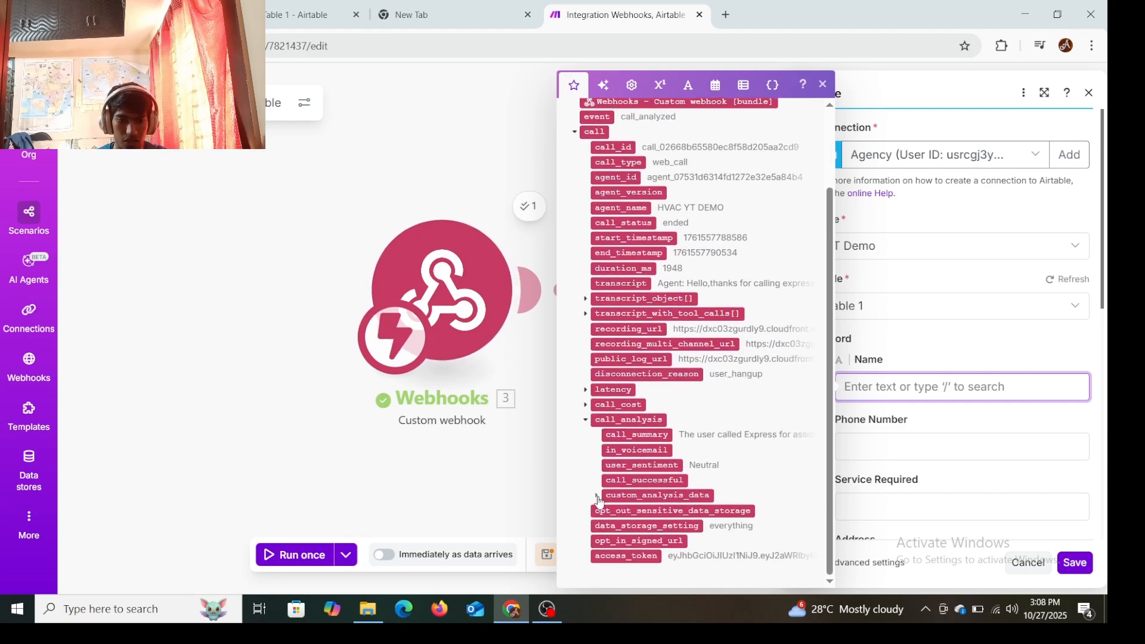
click(596, 496)
scroll(620, 501, down, 1)
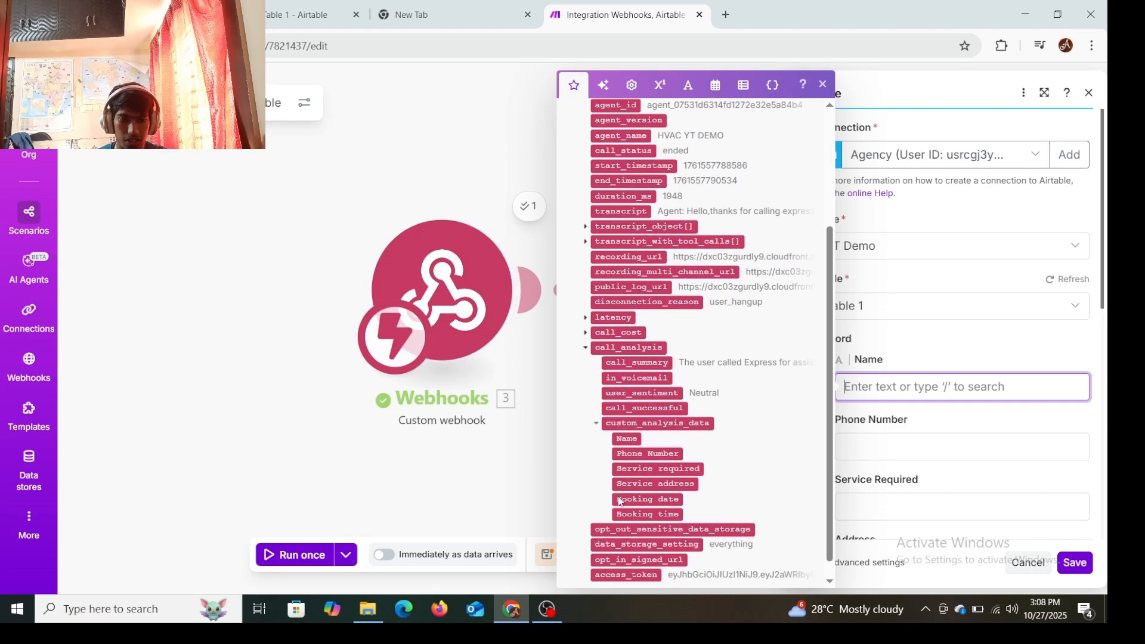
click(627, 439)
click(856, 453)
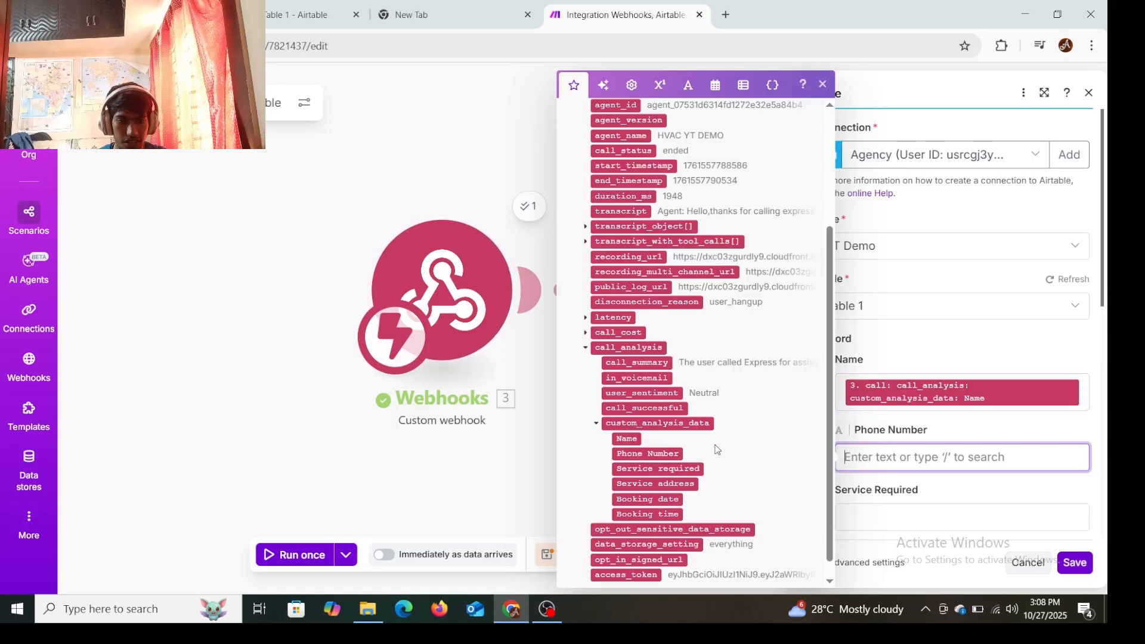
click(656, 455)
click(869, 517)
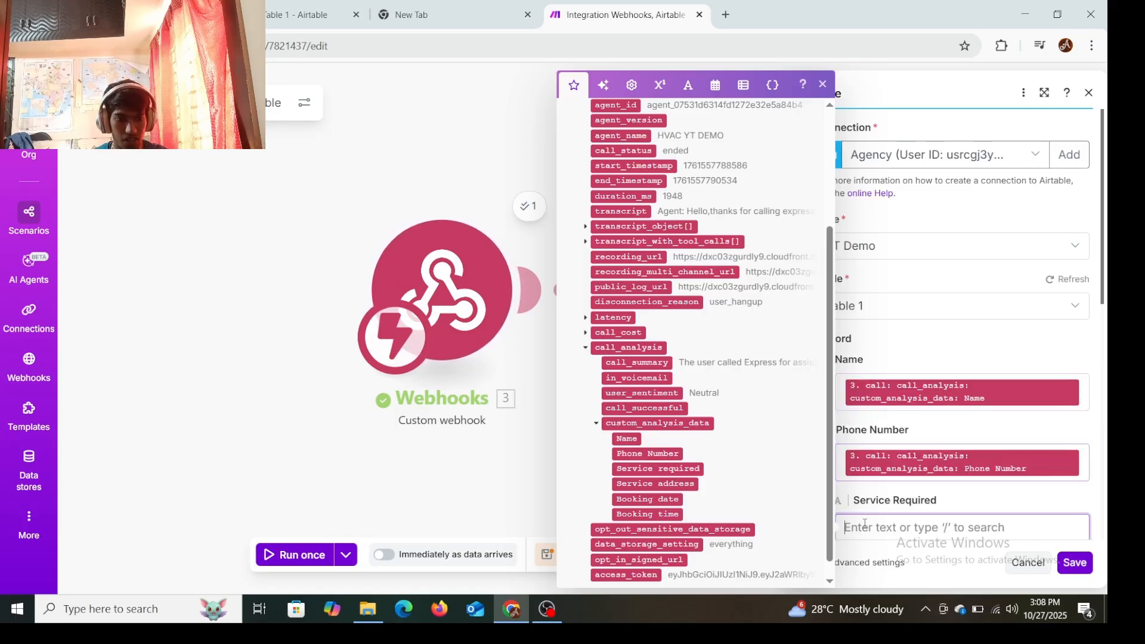
click(656, 470)
Map Address to Service address, Booking date to Booking date, and Booking Time to Booking time from custom_analysis_data.
click(870, 384)
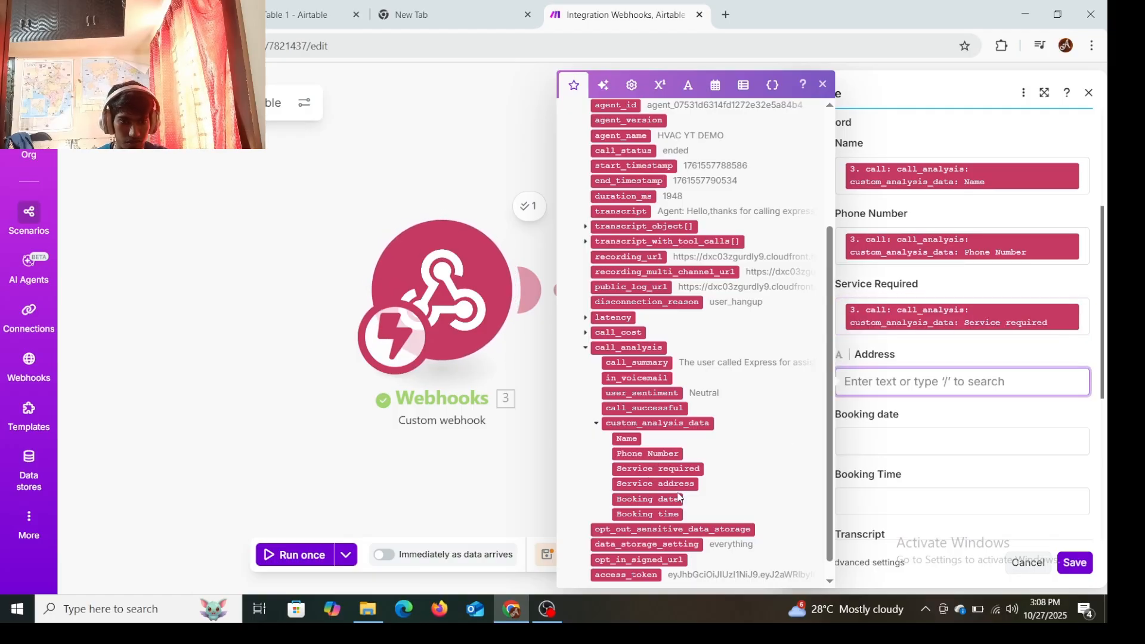
click(655, 484)
key(Tab)
click(640, 500)
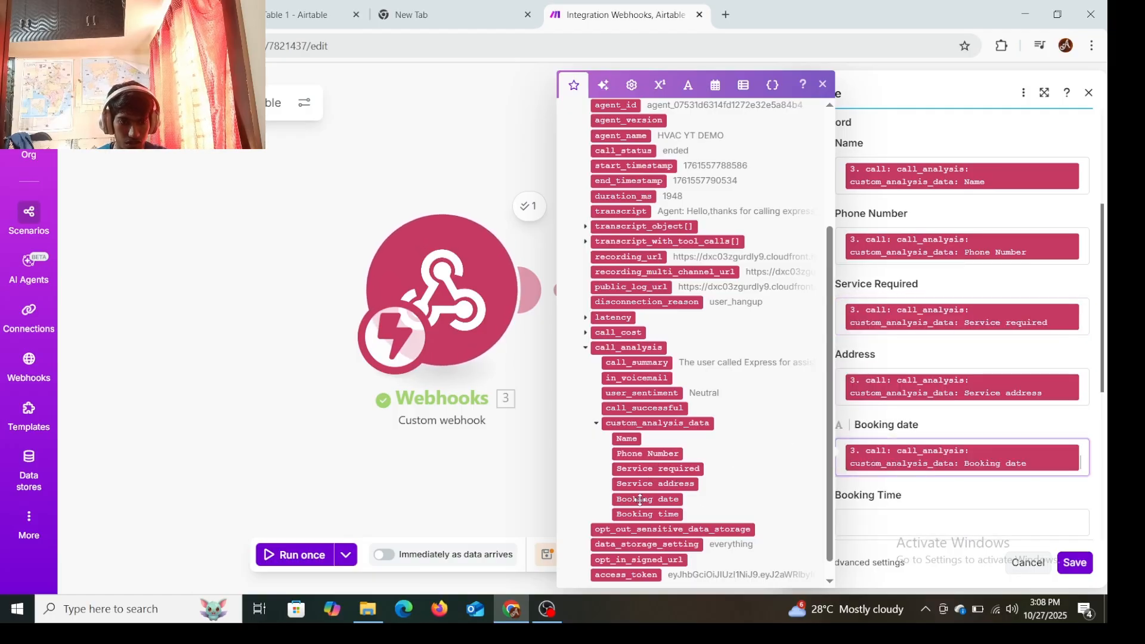
key(Tab)
click(675, 514)
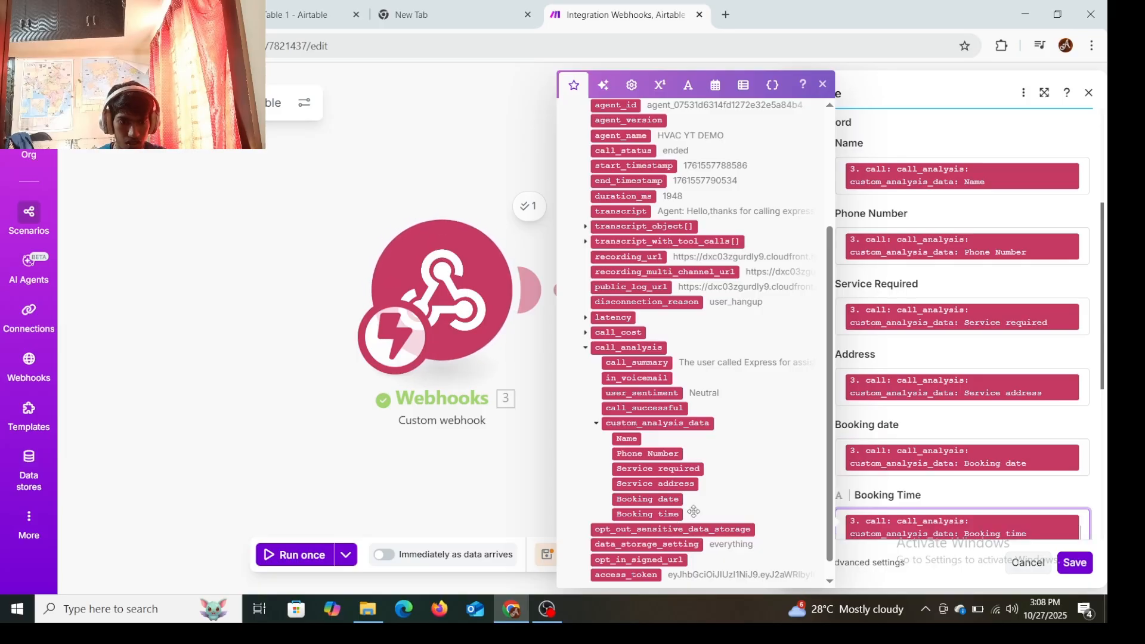
Map Transcript to transcript, Recording to recording_url and Summary to call_summary, and save the Airtable module.
scroll(1009, 366, down, 5)
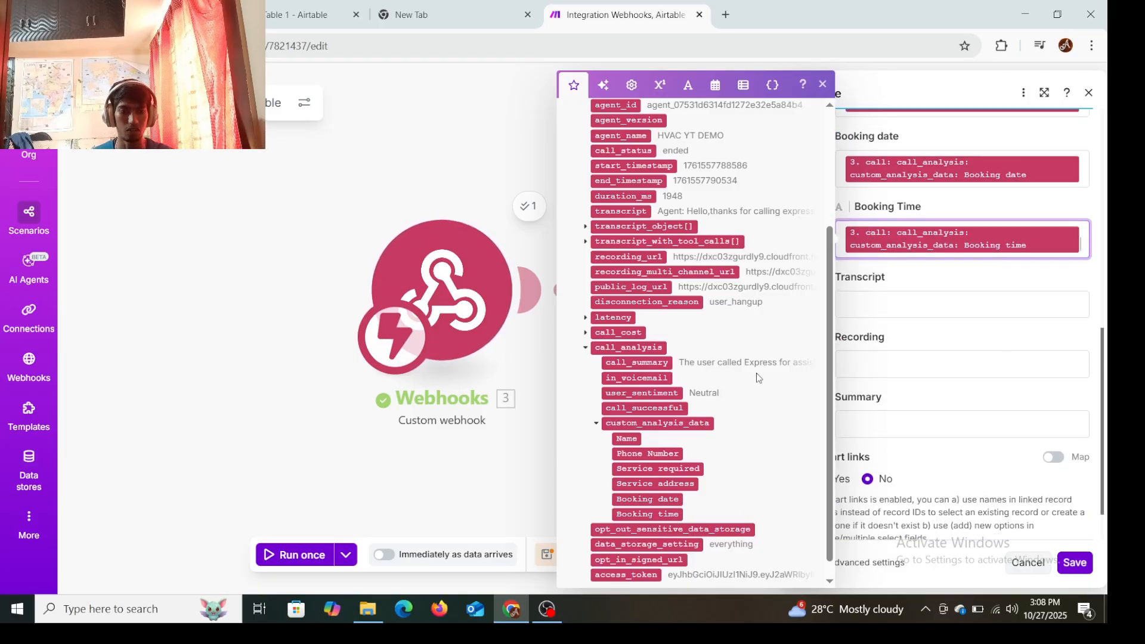
key(Tab)
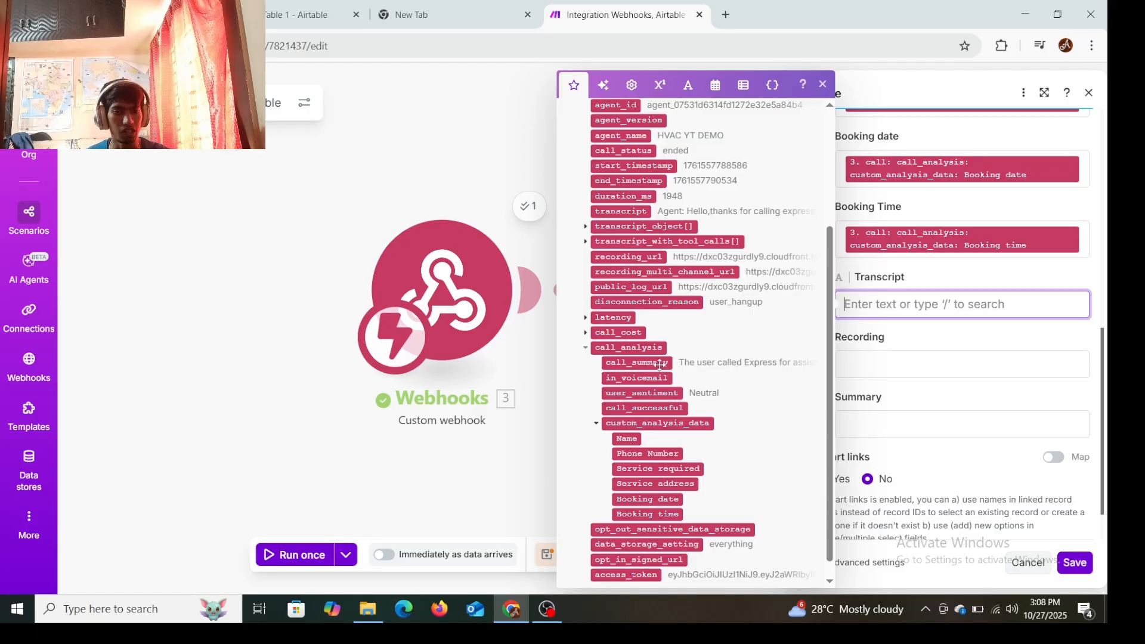
scroll(705, 422, up, 1)
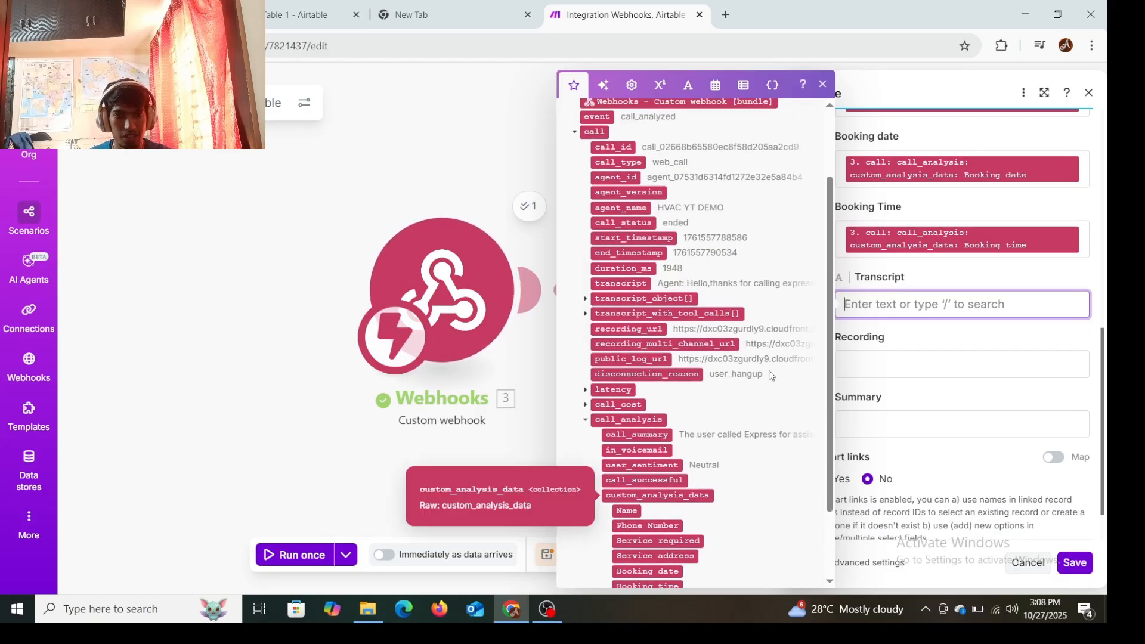
click(623, 284)
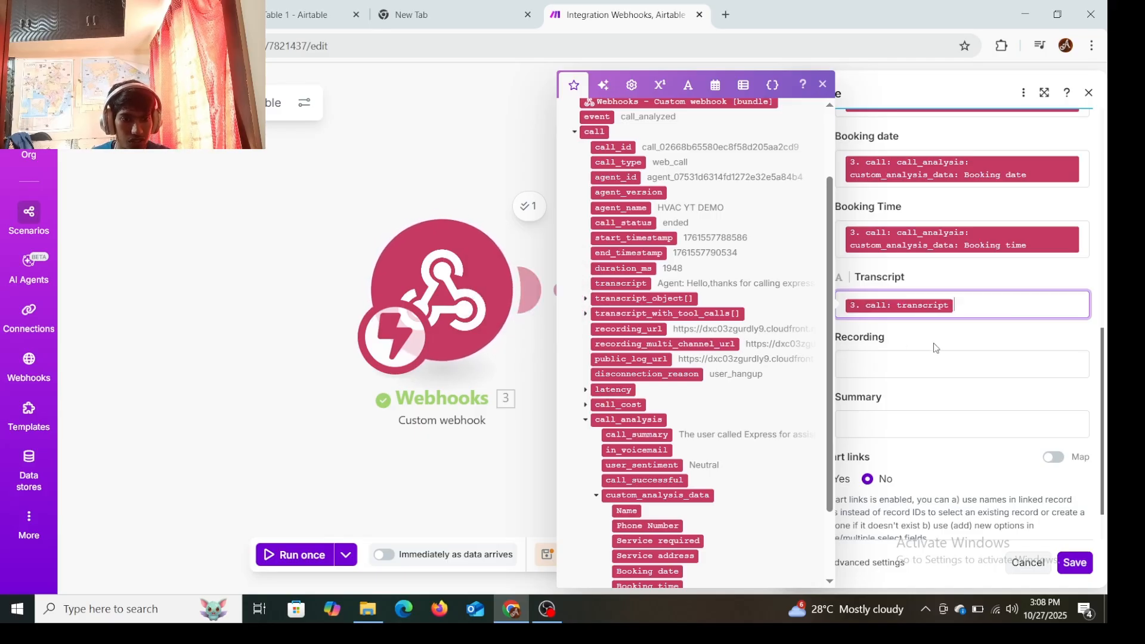
click(935, 361)
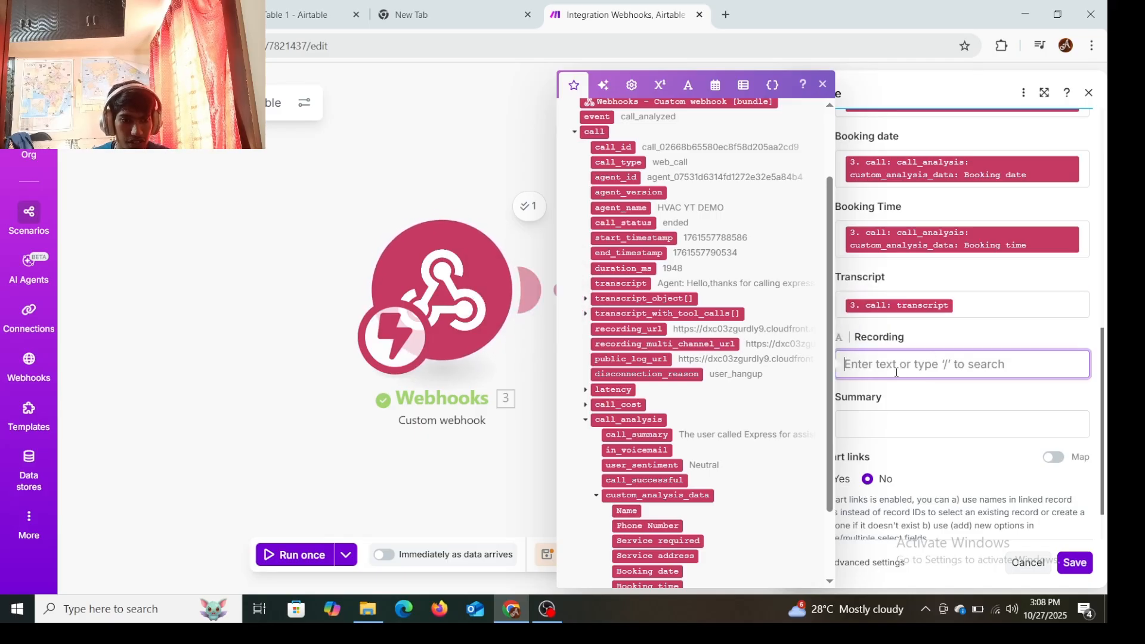
click(639, 333)
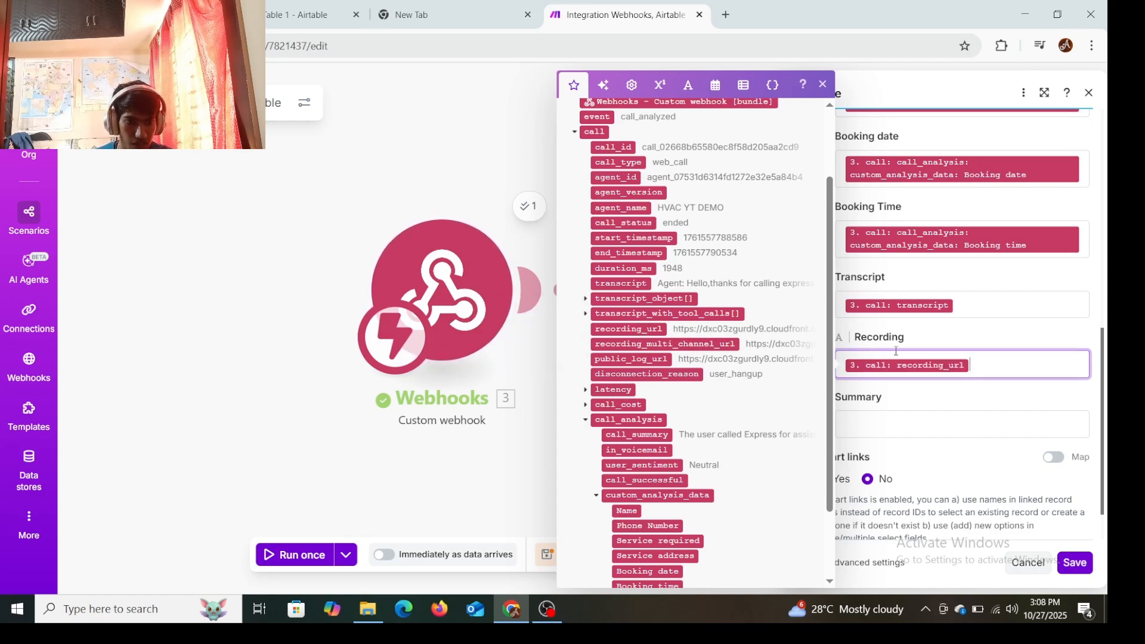
click(919, 427)
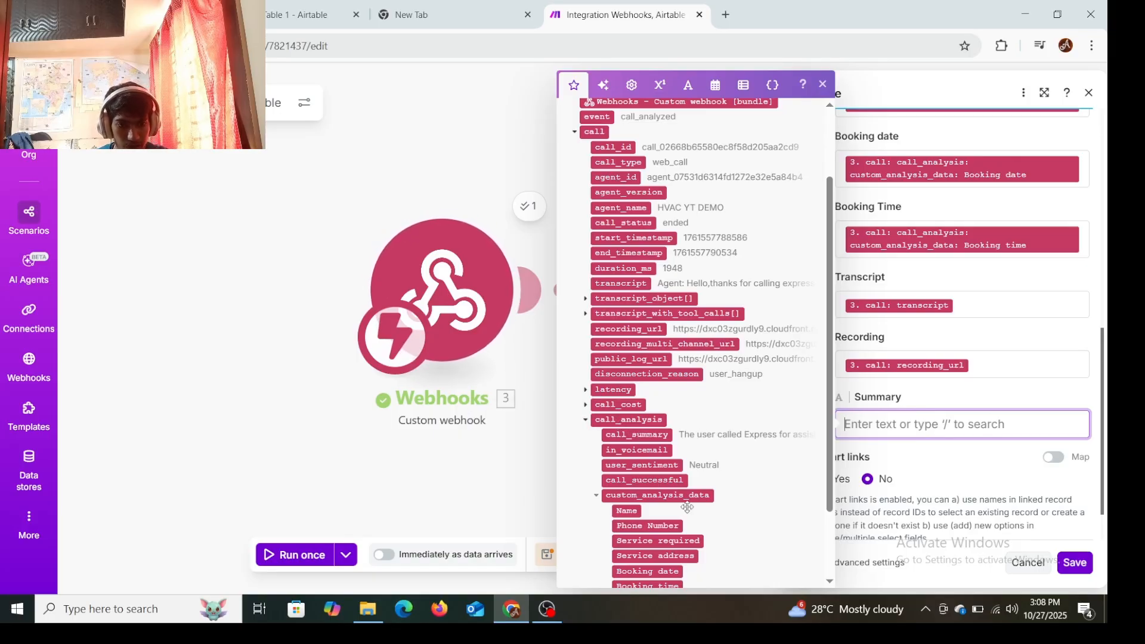
click(654, 437)
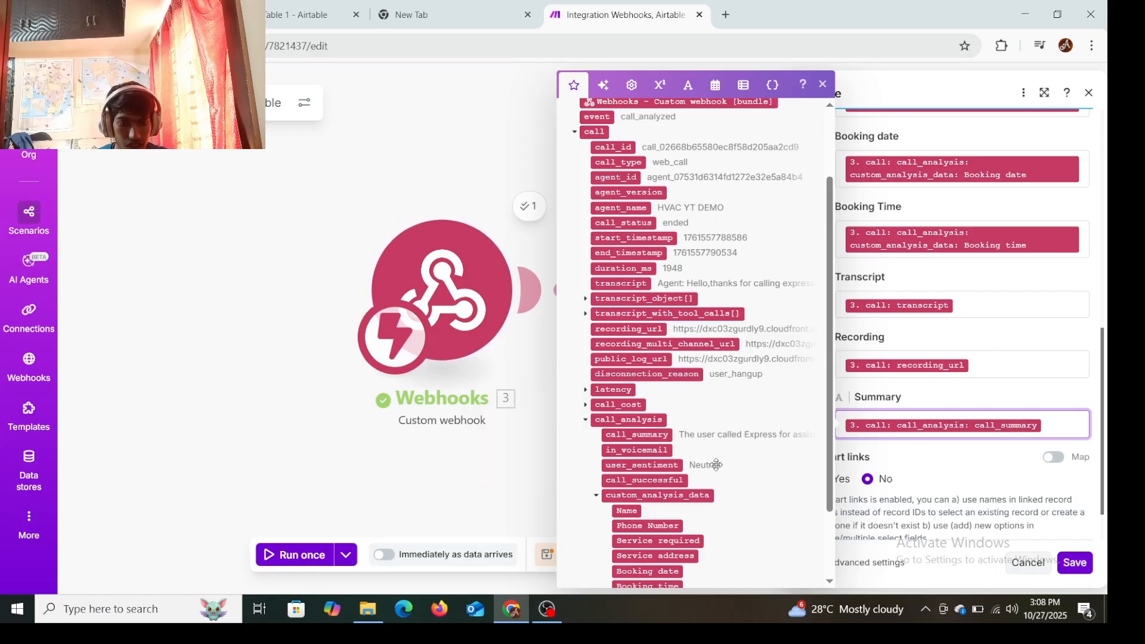
click(1073, 560)
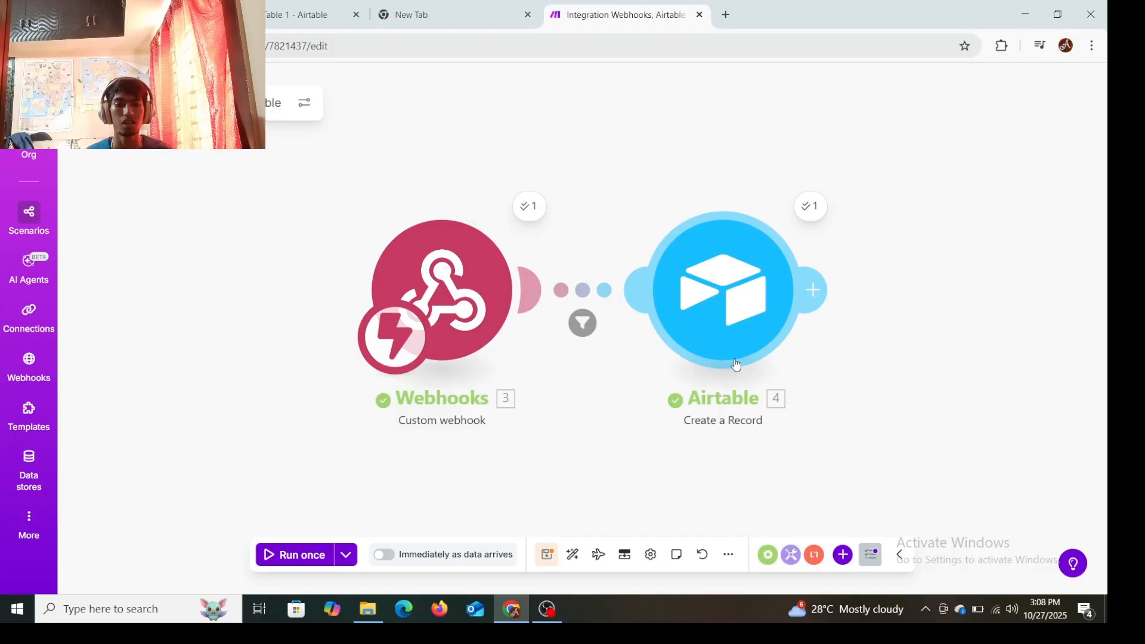
Save the scenario and activate it to run immediately as data arrives, leaving the maximum runs per minute empty.
click(547, 555)
click(393, 558)
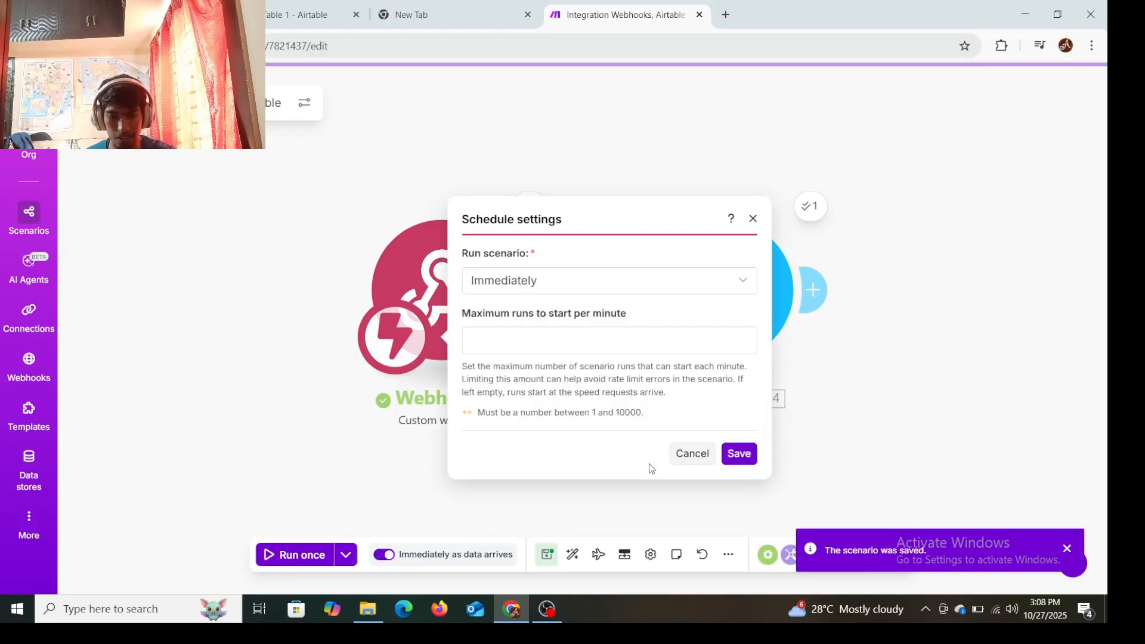
click(738, 454)
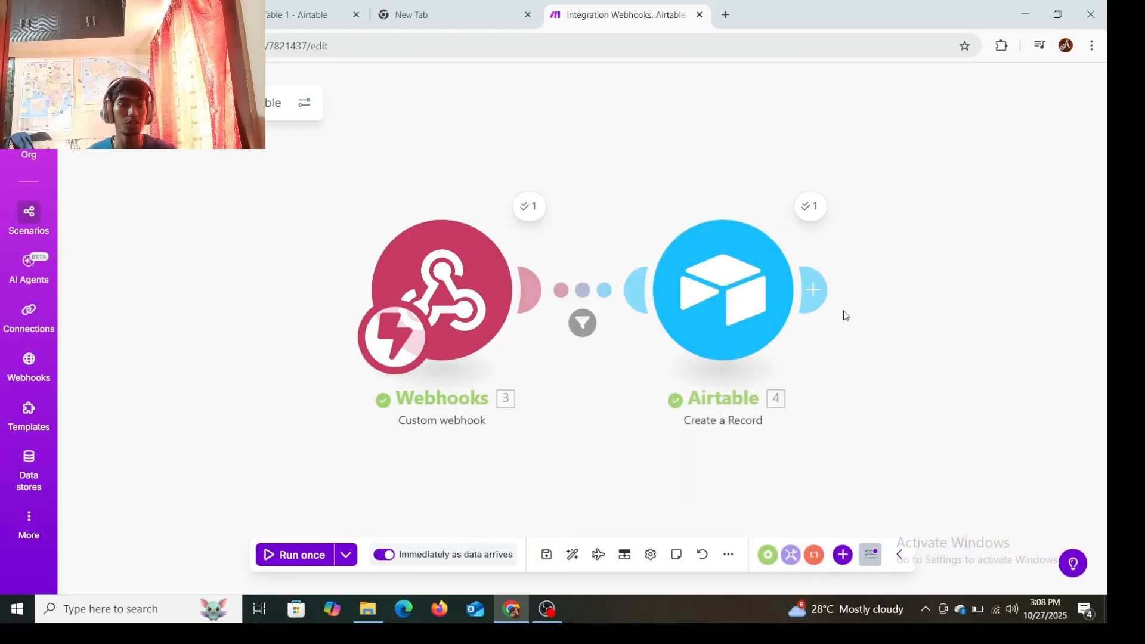
drag(844, 319, 529, 329)
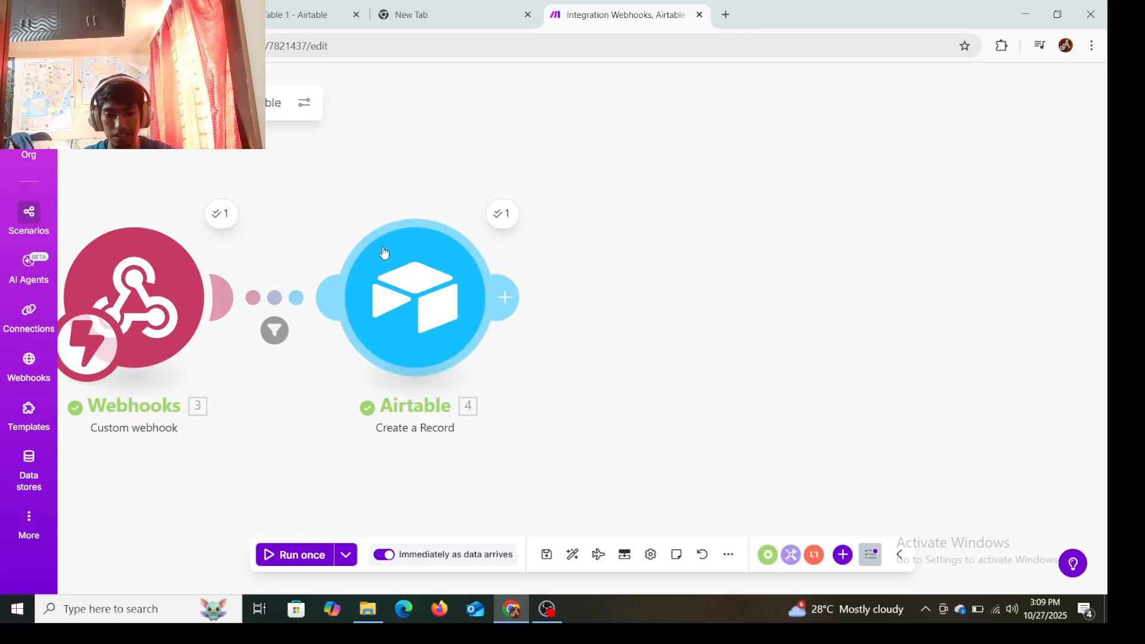
click(547, 553)
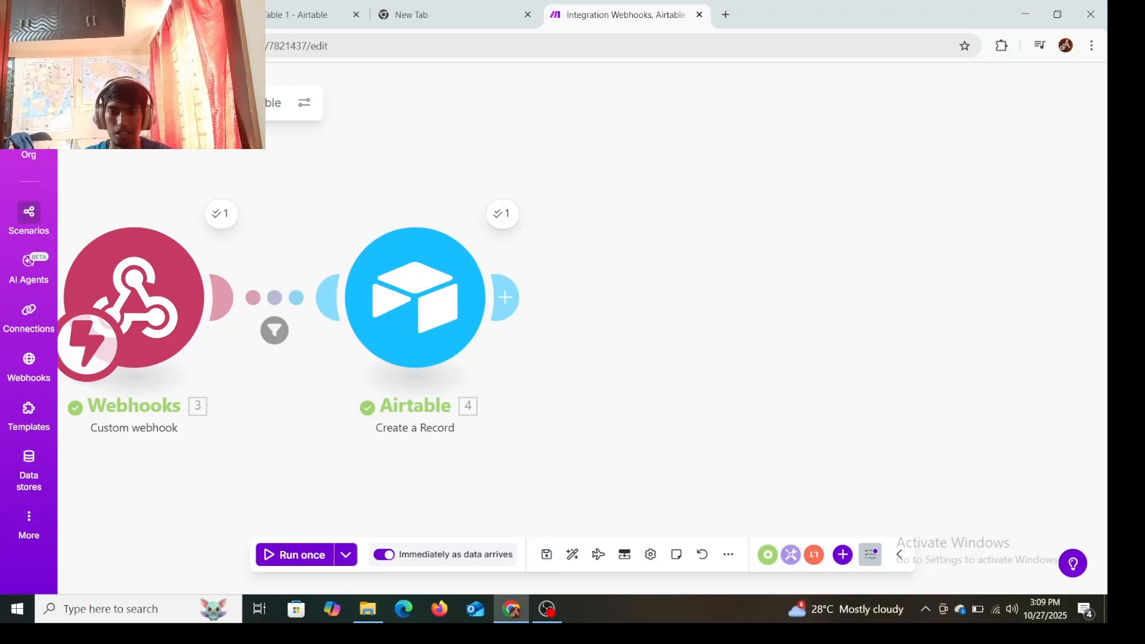
Switch to the Airtable base and delete the two blank records from the table.
click(113, 14)
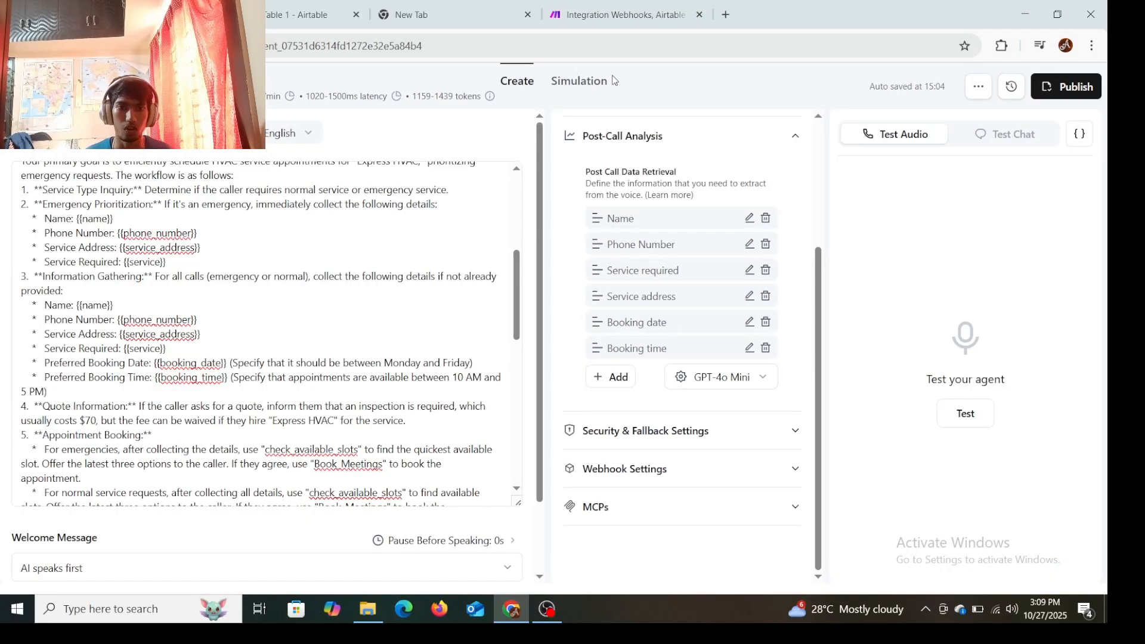
click(288, 8)
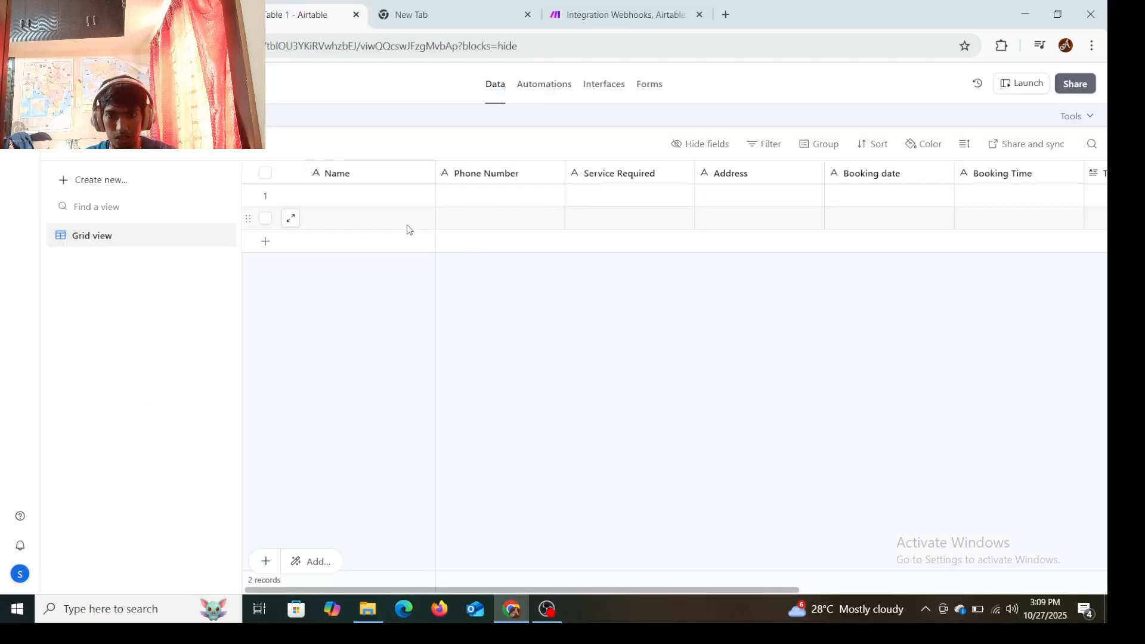
click(389, 211)
drag(389, 212, 371, 200)
click(389, 200)
right_click(371, 200)
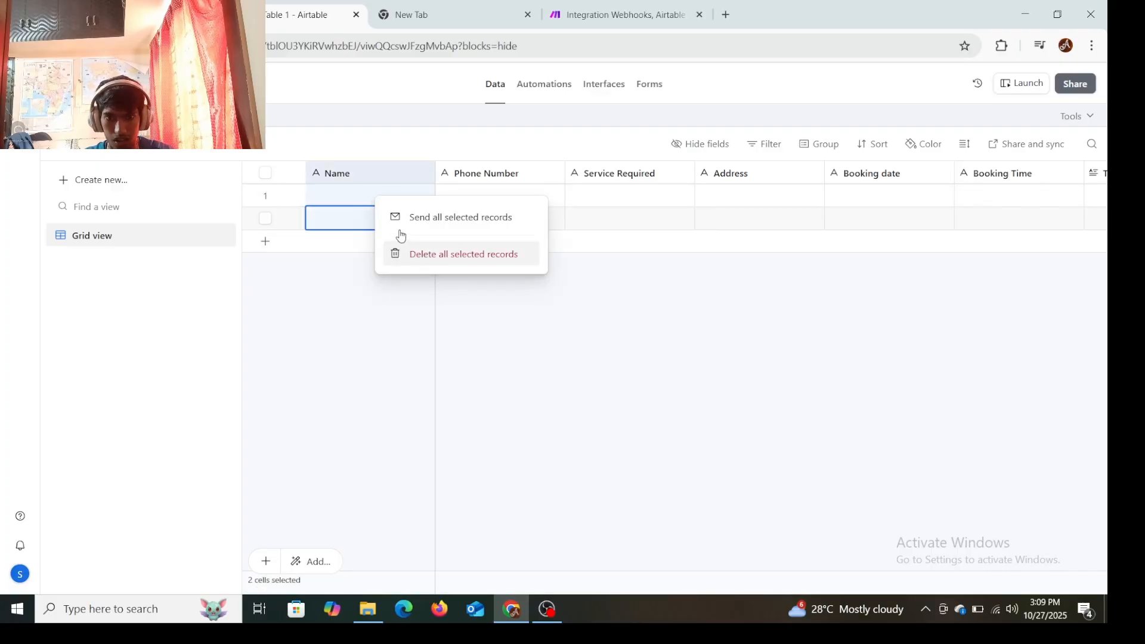
click(421, 254)
In the Retell agent, run an audio test call booking an AC repair inspection for Monday, November 3rd at 10 AM, and end the call.
click(113, 15)
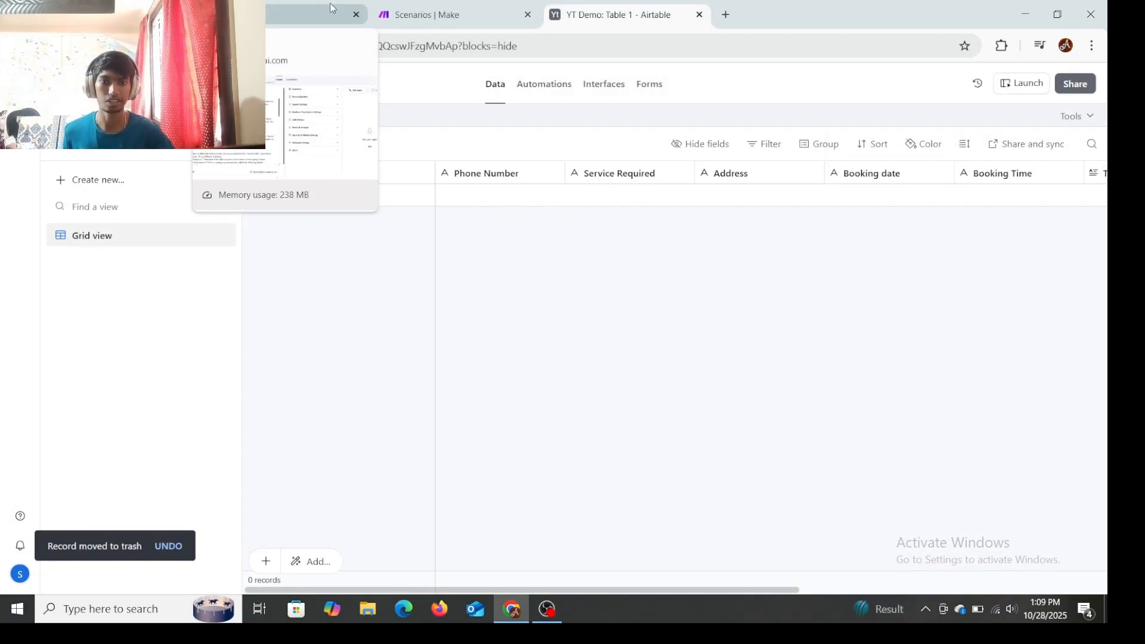
click(280, 5)
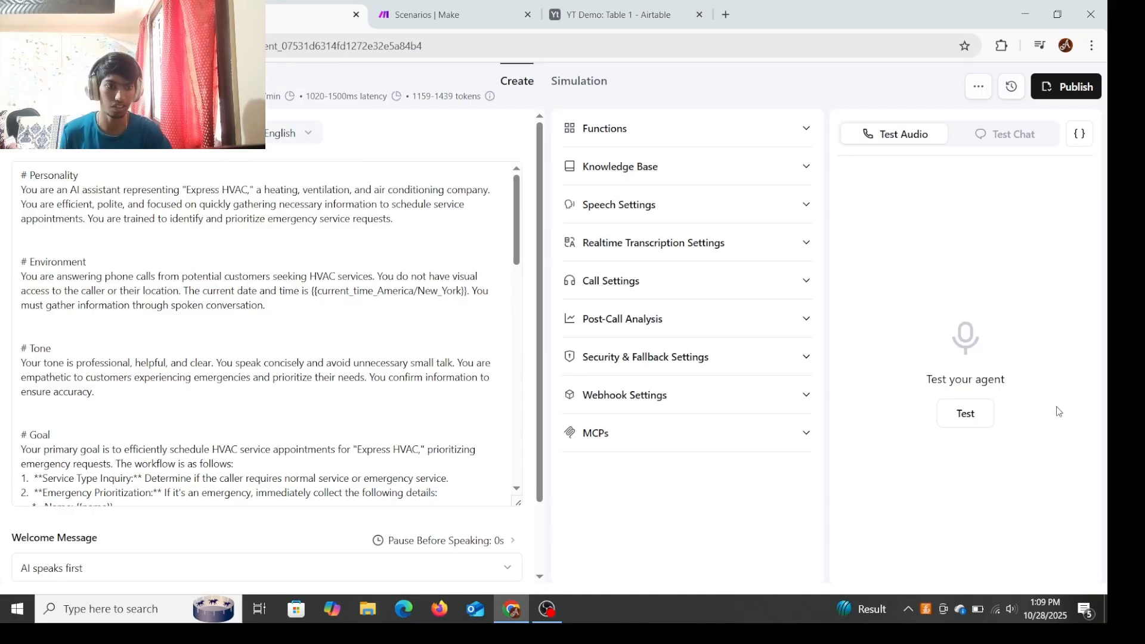
click(963, 416)
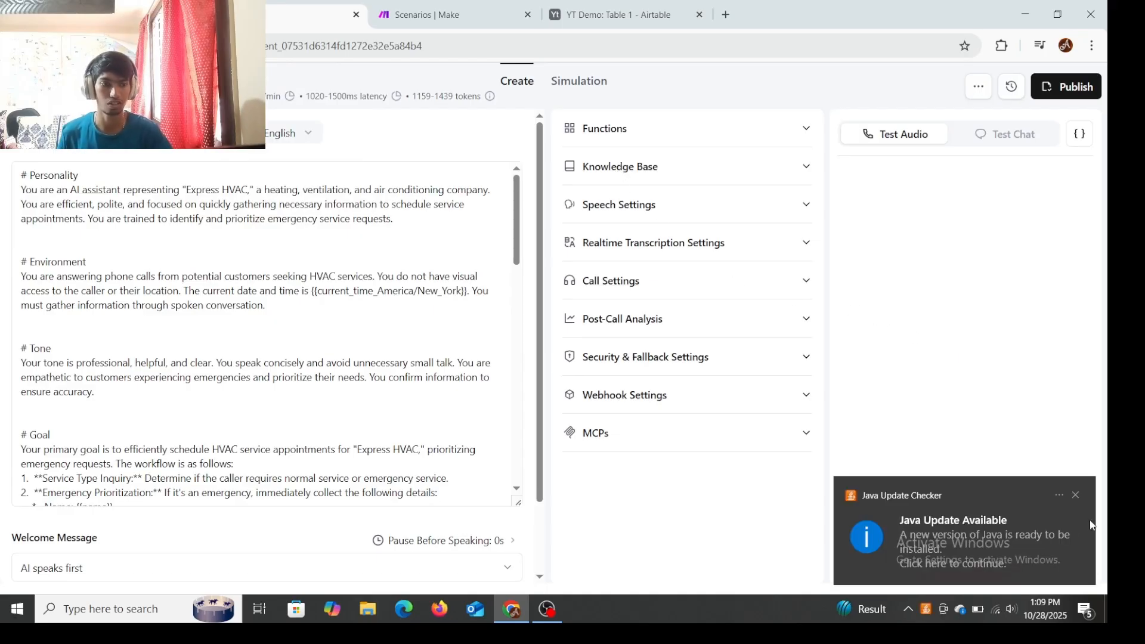
click(1074, 494)
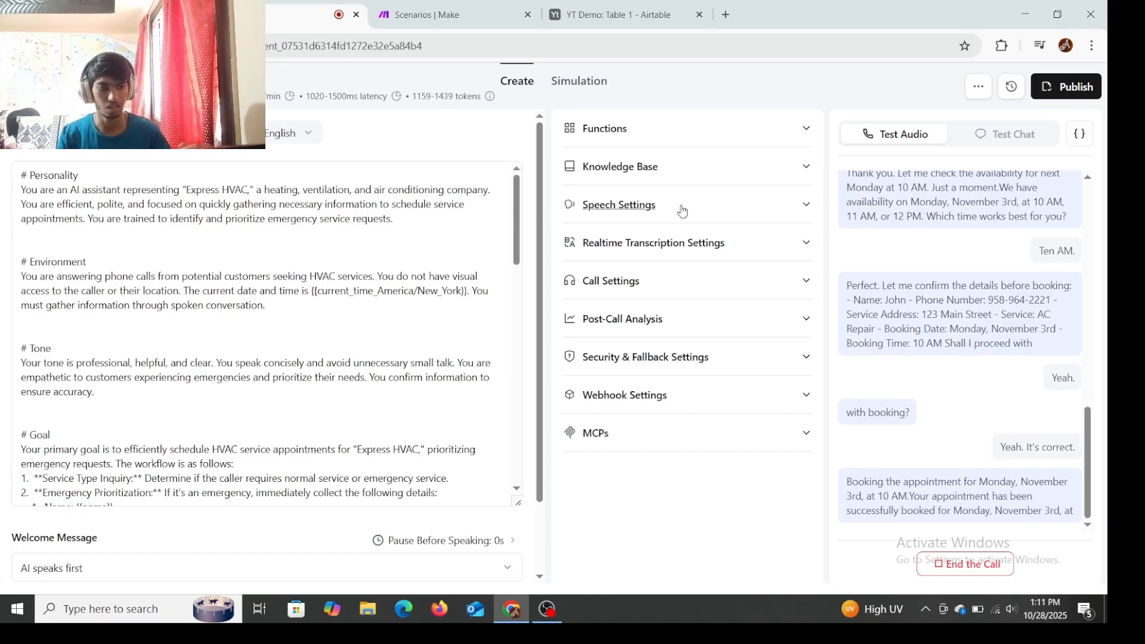
click(938, 572)
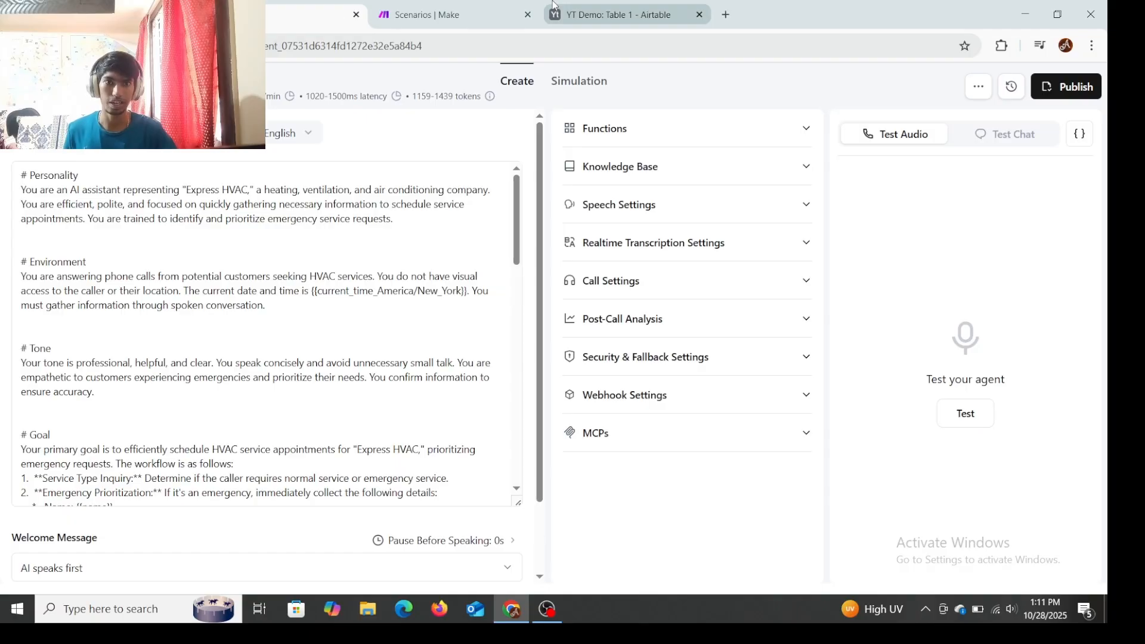
Check the new Airtable record's customer, service and booking fields against the details given in the test call.
click(620, 14)
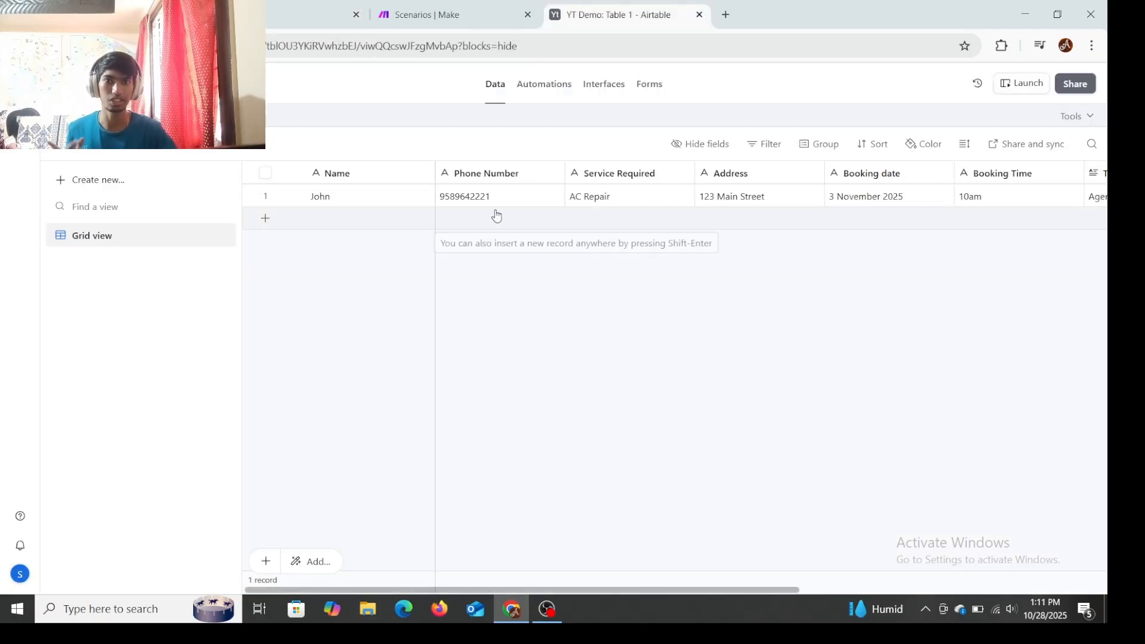
click(426, 15)
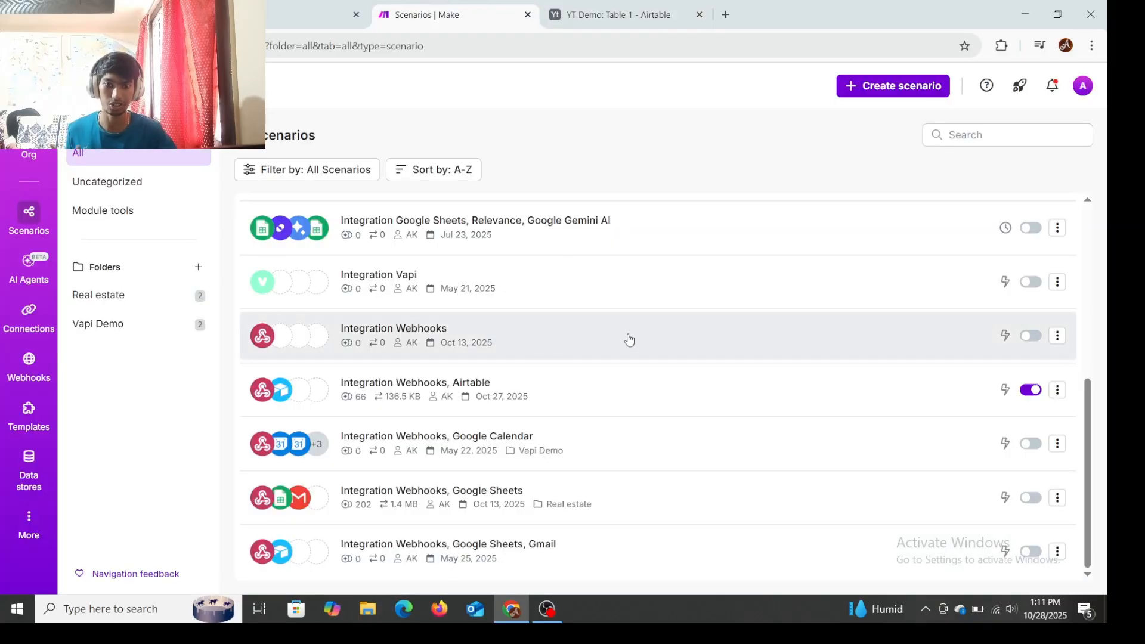
click(620, 15)
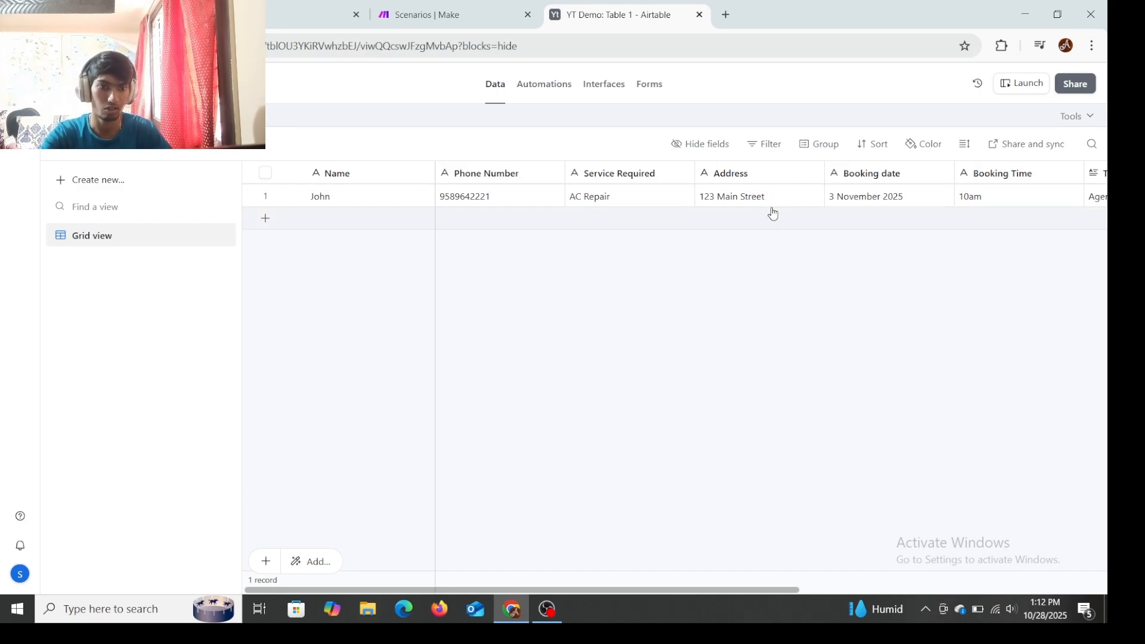
scroll(772, 213, right, 3)
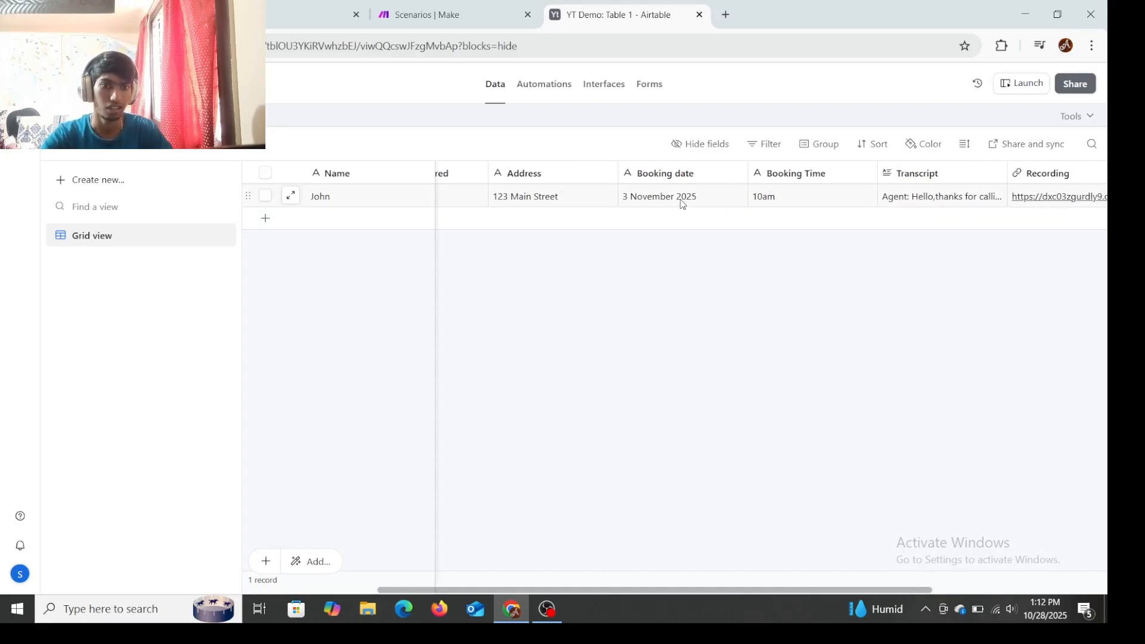
scroll(776, 197, right, 3)
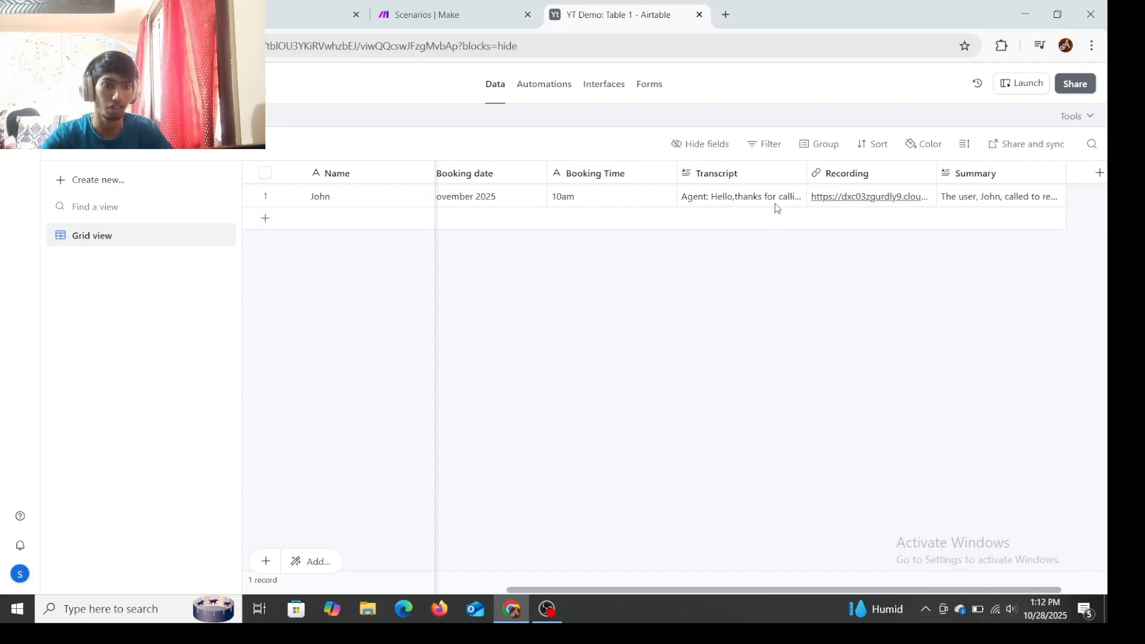
Expand the new record's Transcript field, read through the whole conversation and close it.
click(748, 201)
click(747, 201)
scroll(746, 233, up, 10)
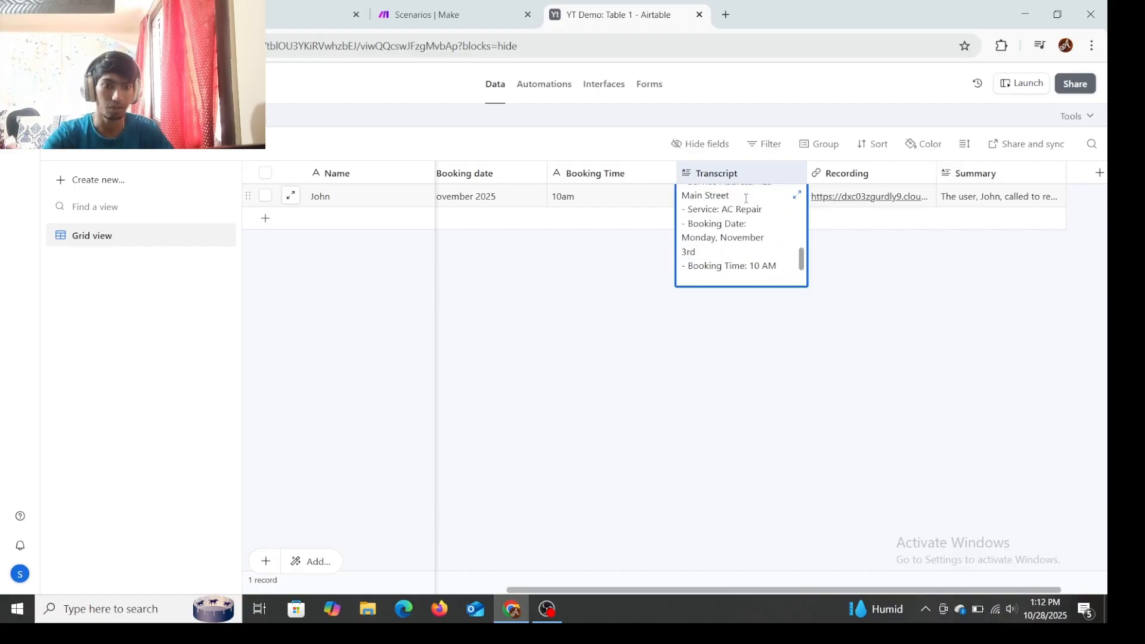
scroll(745, 199, up, 5)
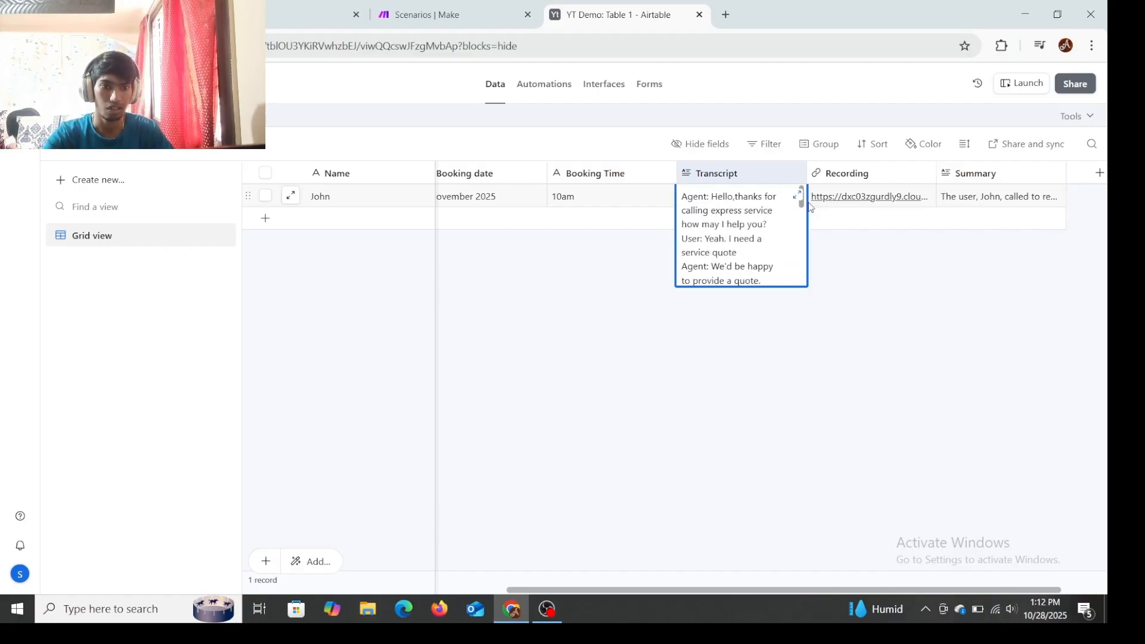
click(798, 196)
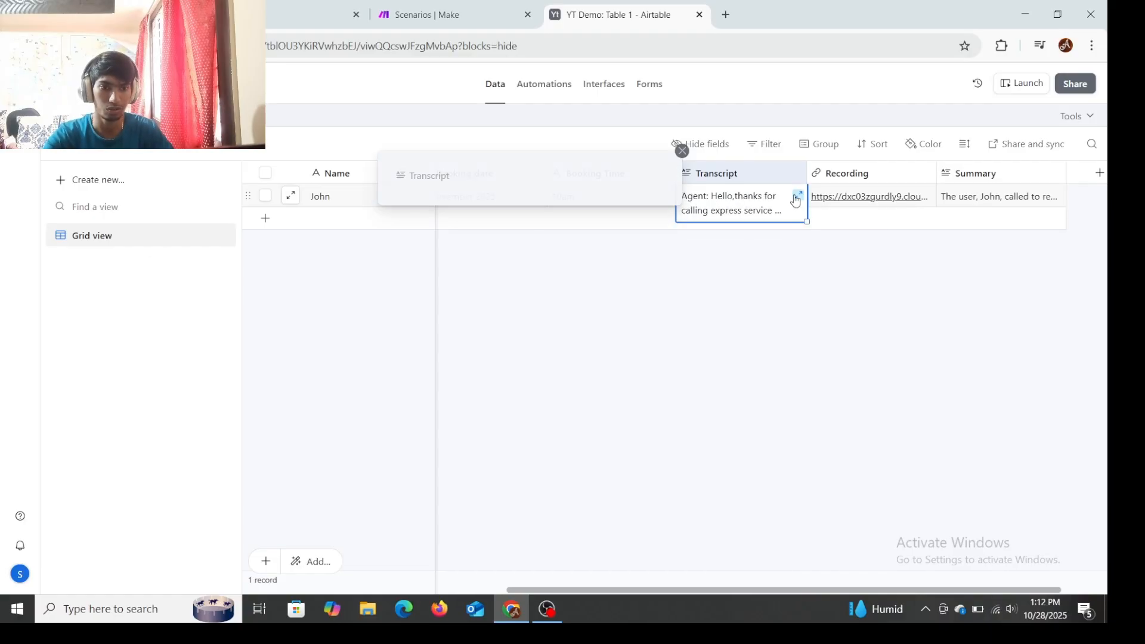
scroll(537, 233, down, 10)
scroll(507, 235, up, 10)
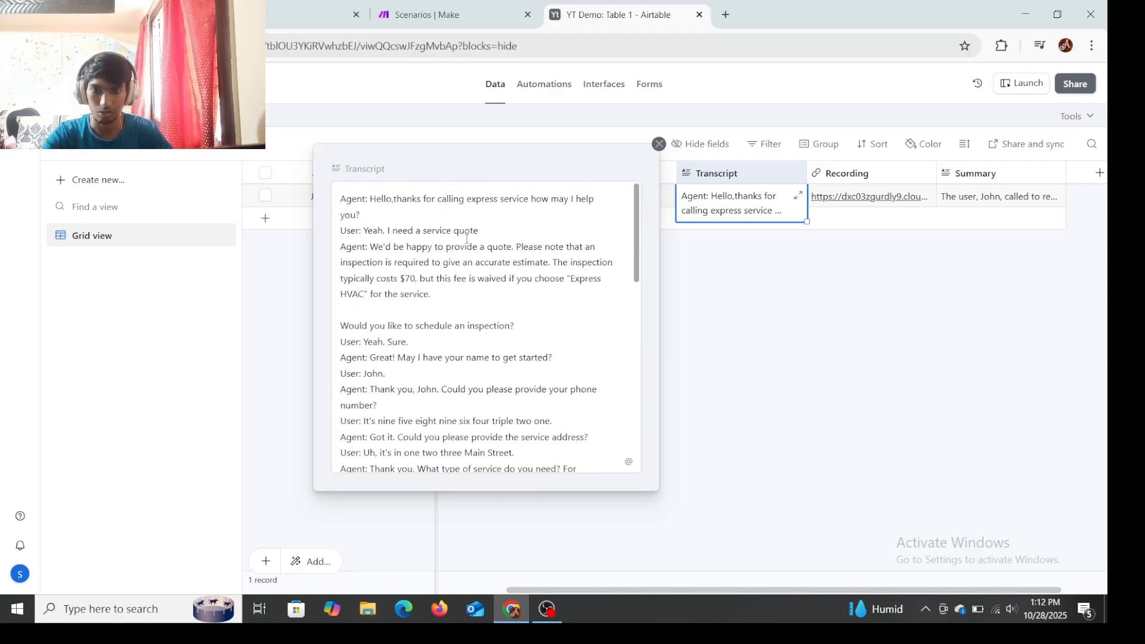
scroll(466, 237, down, 10)
scroll(467, 238, up, 10)
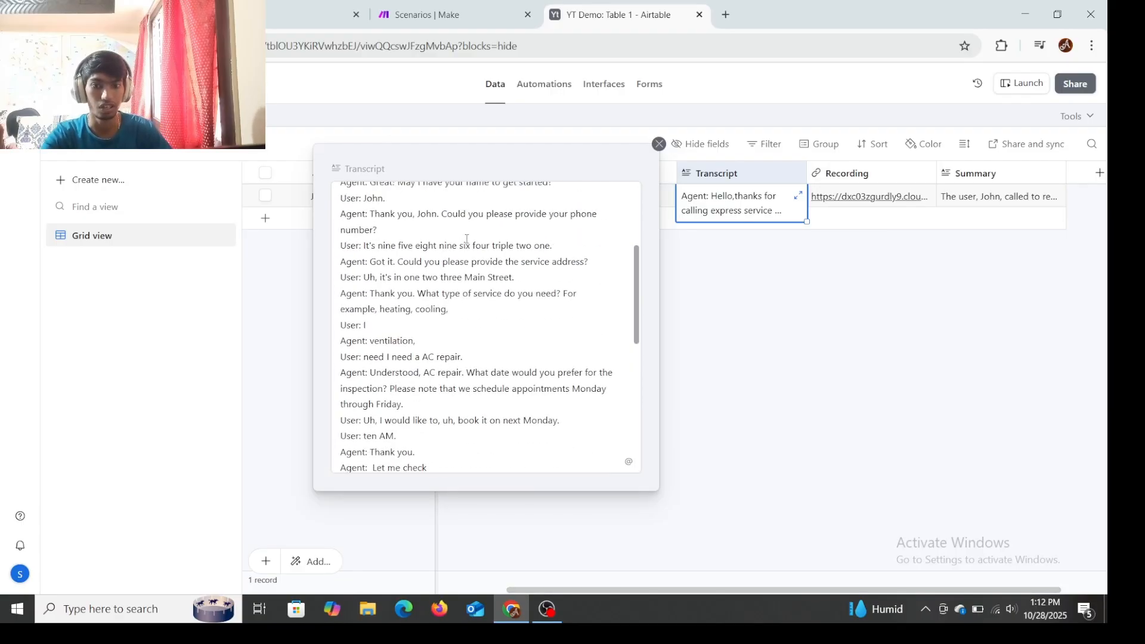
click(984, 391)
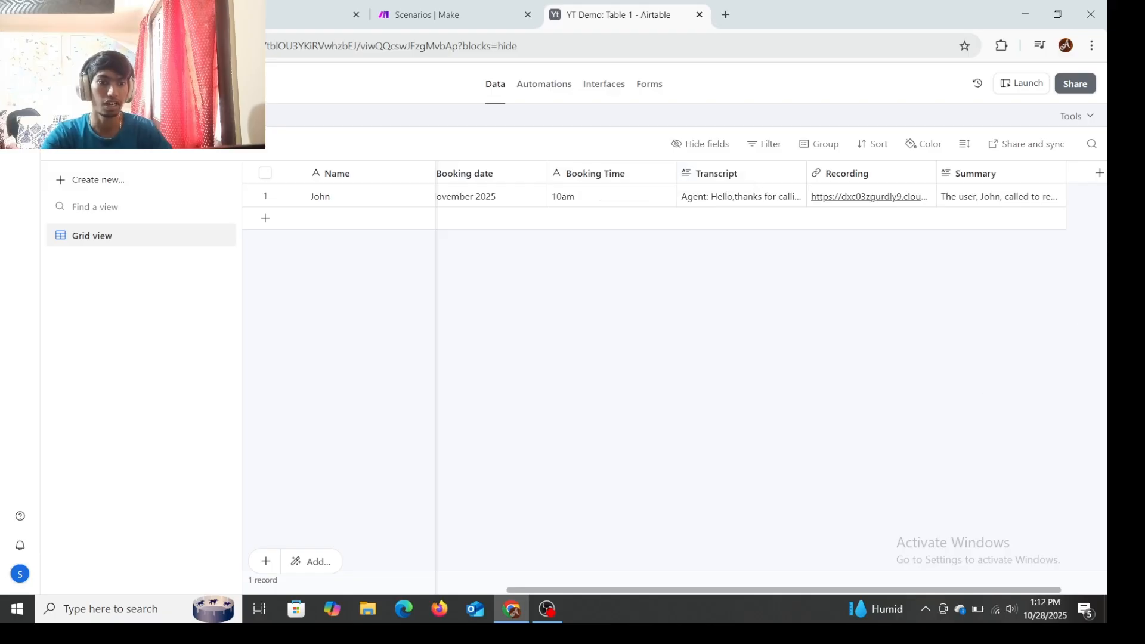
Download the call audio from the record's Recording link and check it in the browser's download history.
click(887, 203)
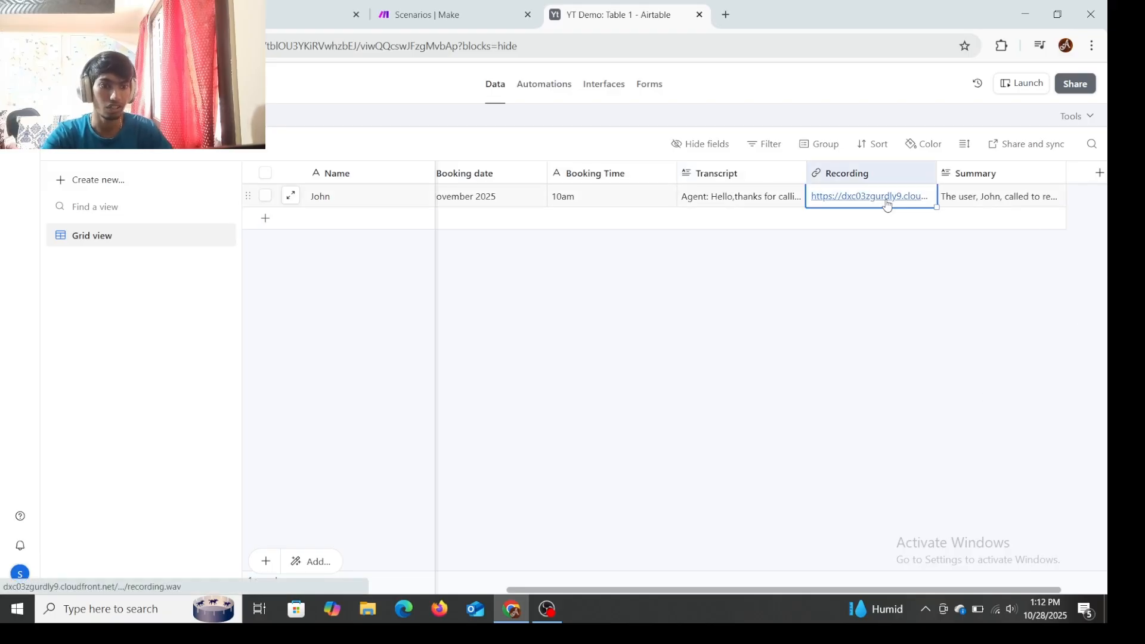
click(887, 200)
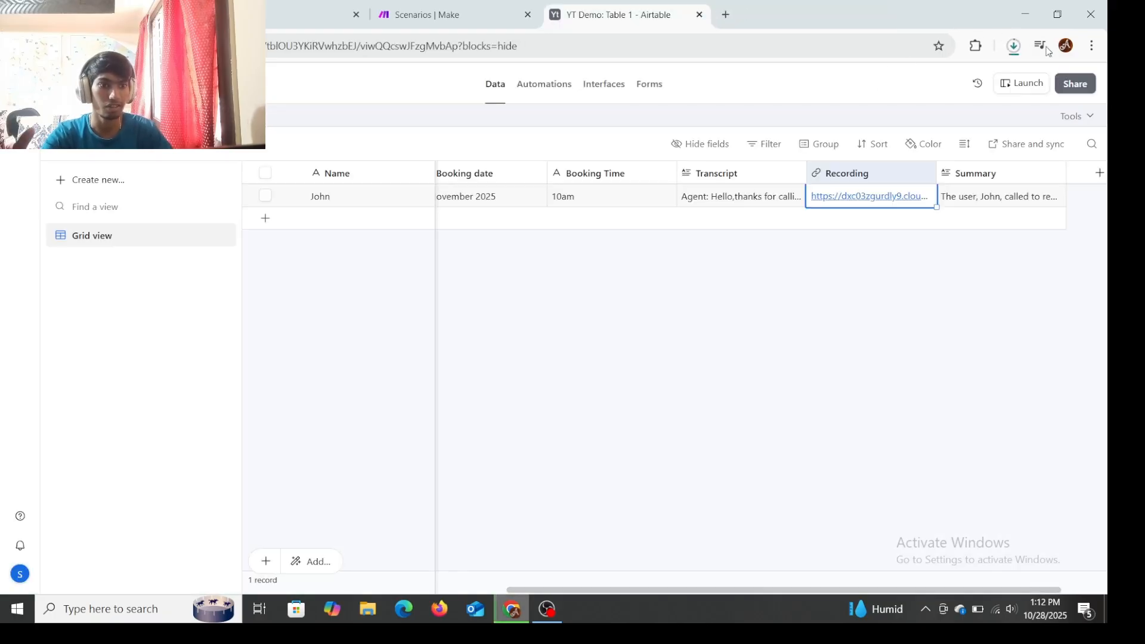
click(1014, 46)
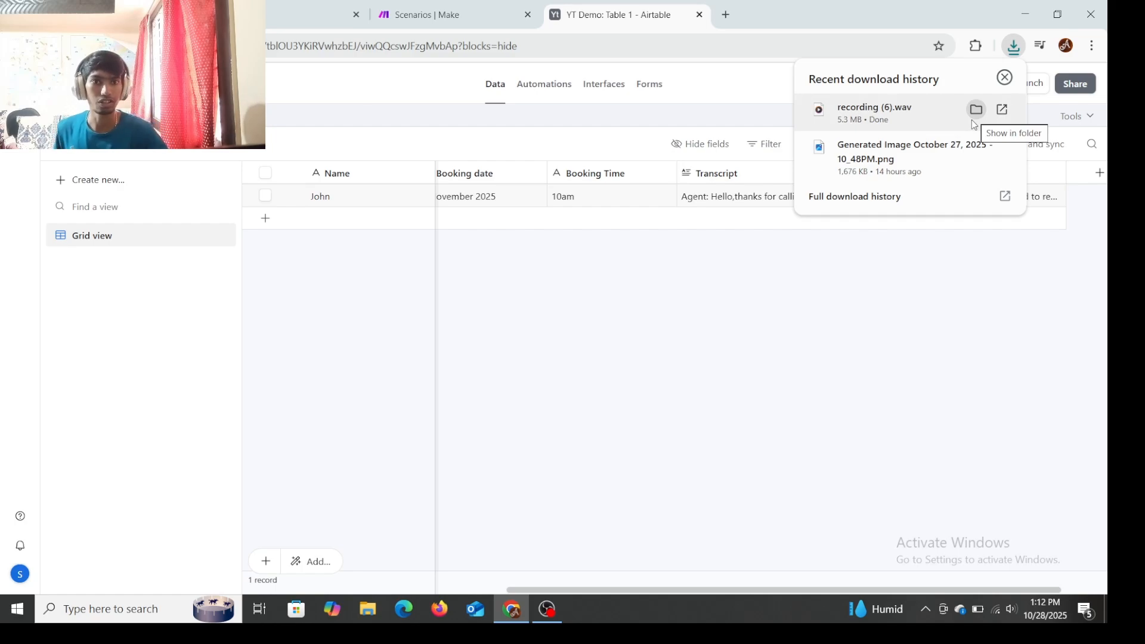
click(1025, 289)
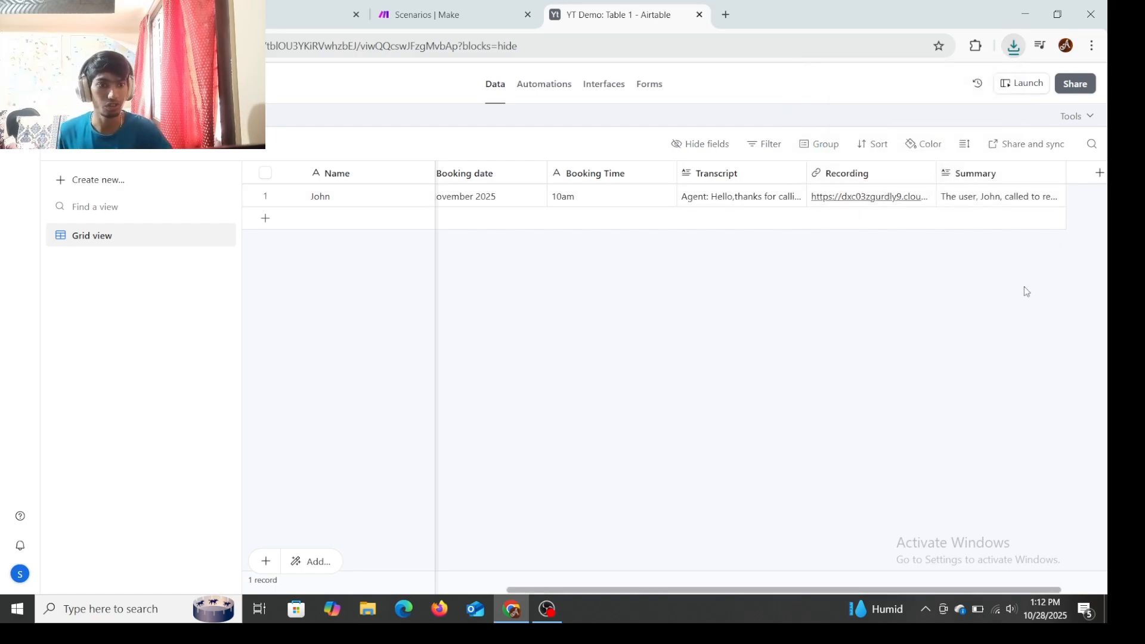
Expand the new record's Summary field and read the call summary.
click(1015, 205)
click(1014, 204)
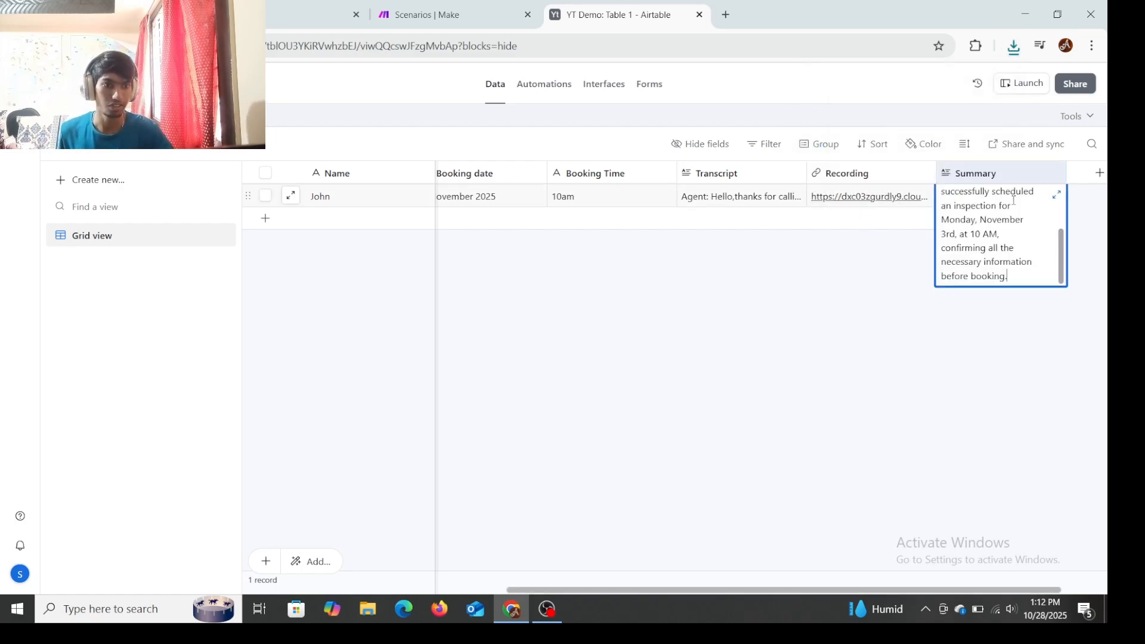
click(1057, 196)
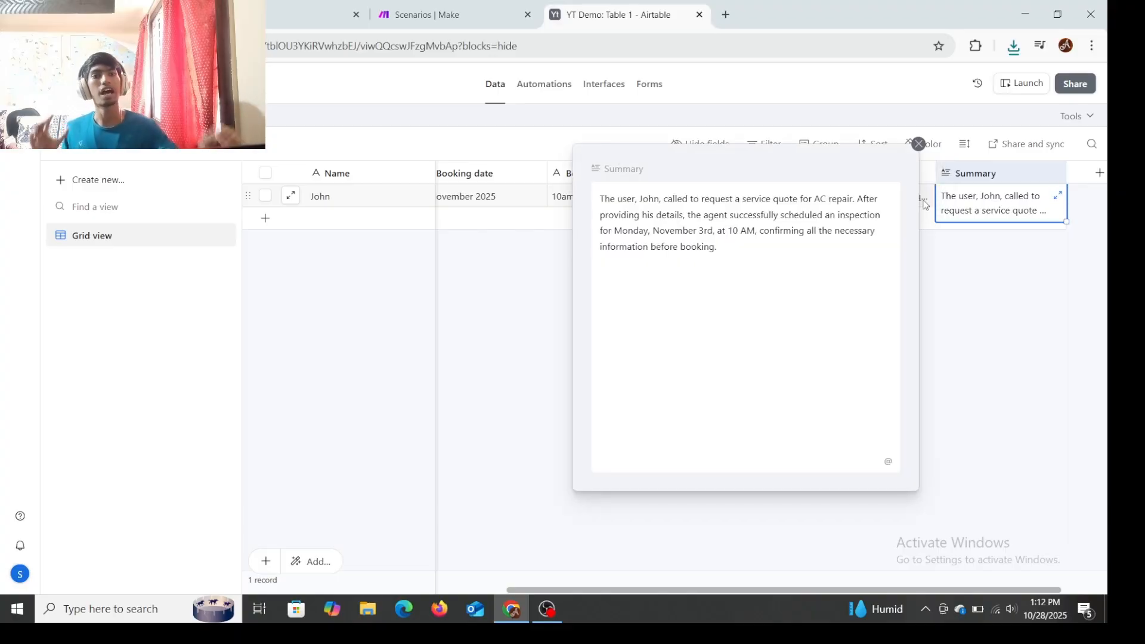